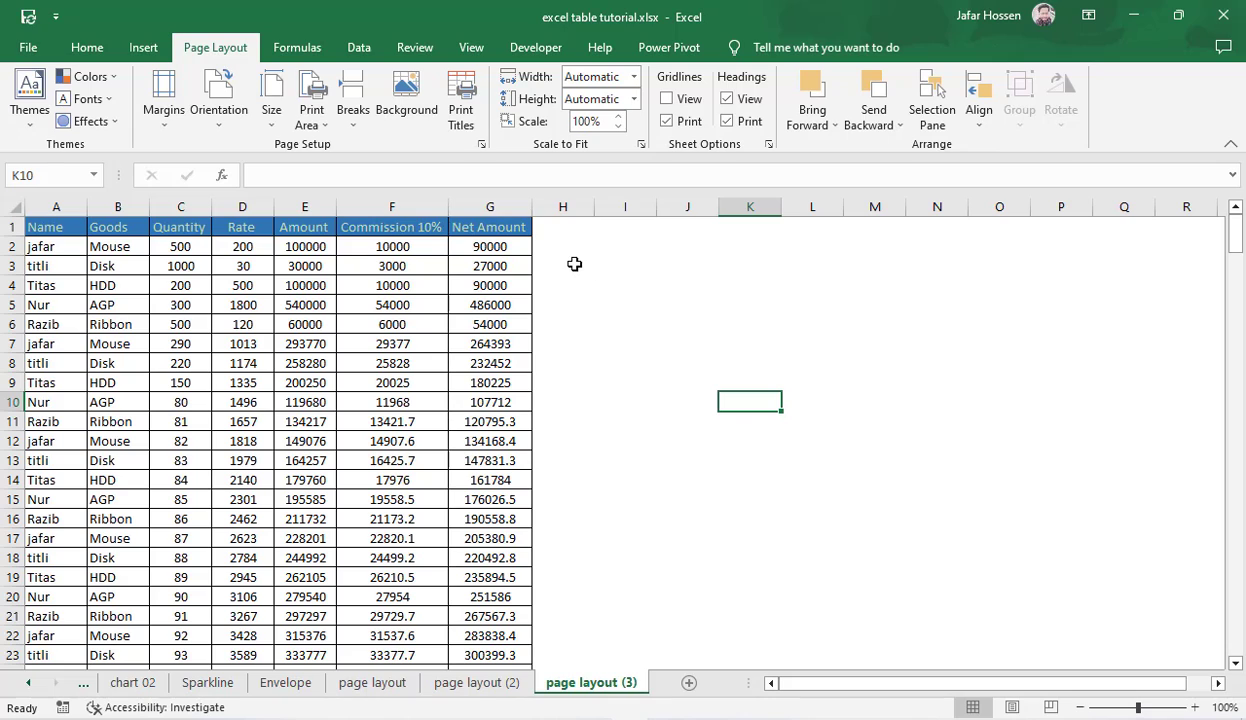
left_click_drag(573, 264, 1030, 500)
left_click(1121, 440)
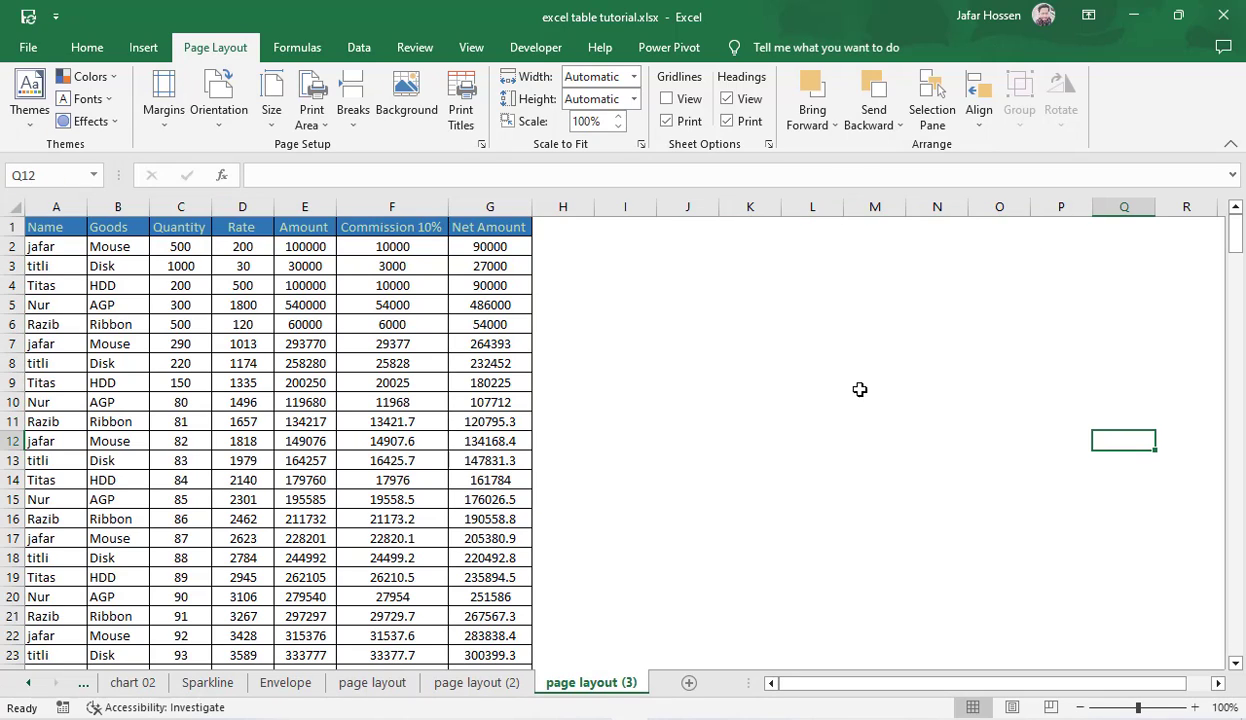
left_click_drag(565, 305, 985, 492)
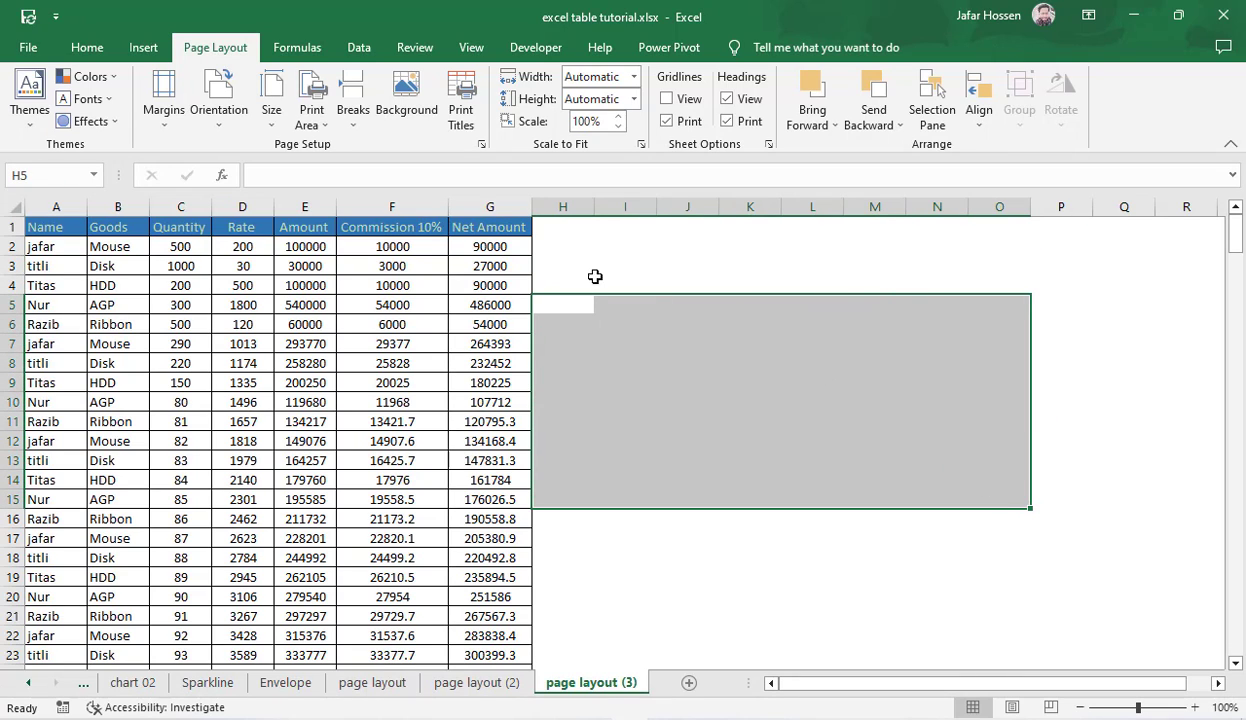
Step: Set the pink tree picture from the channel folder as the sheet background, and delete that background again
left_click(406, 110)
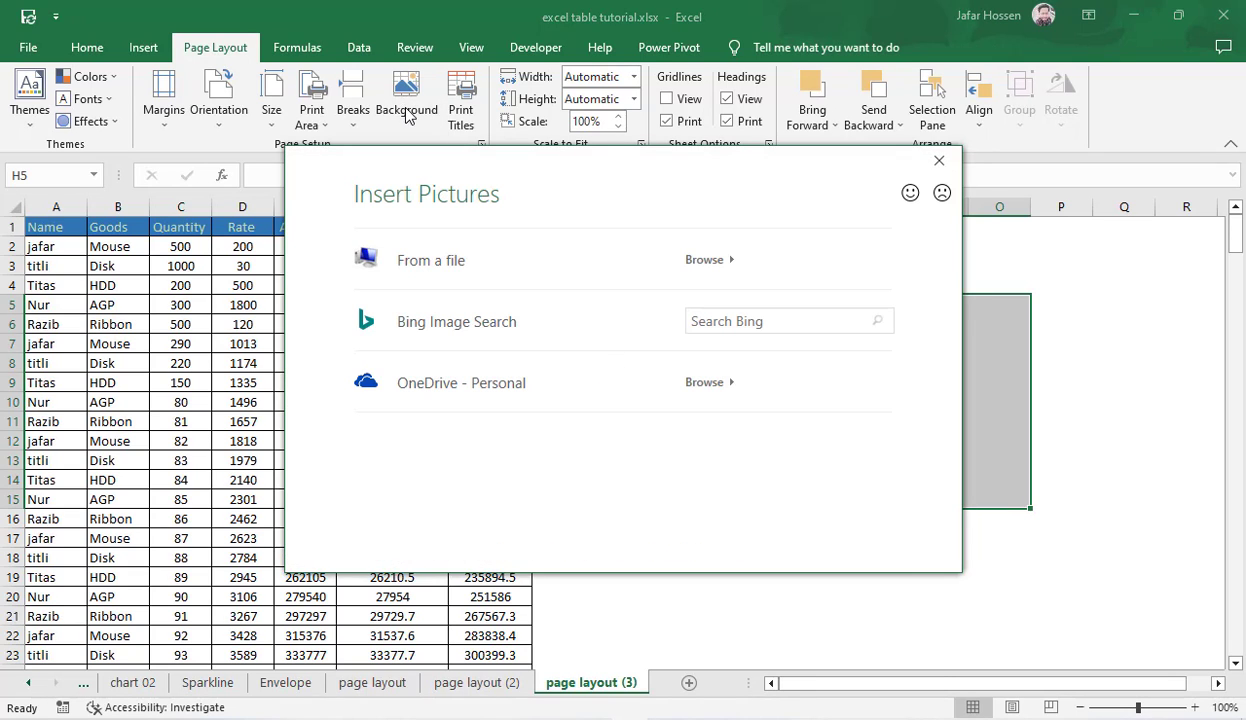
left_click(703, 268)
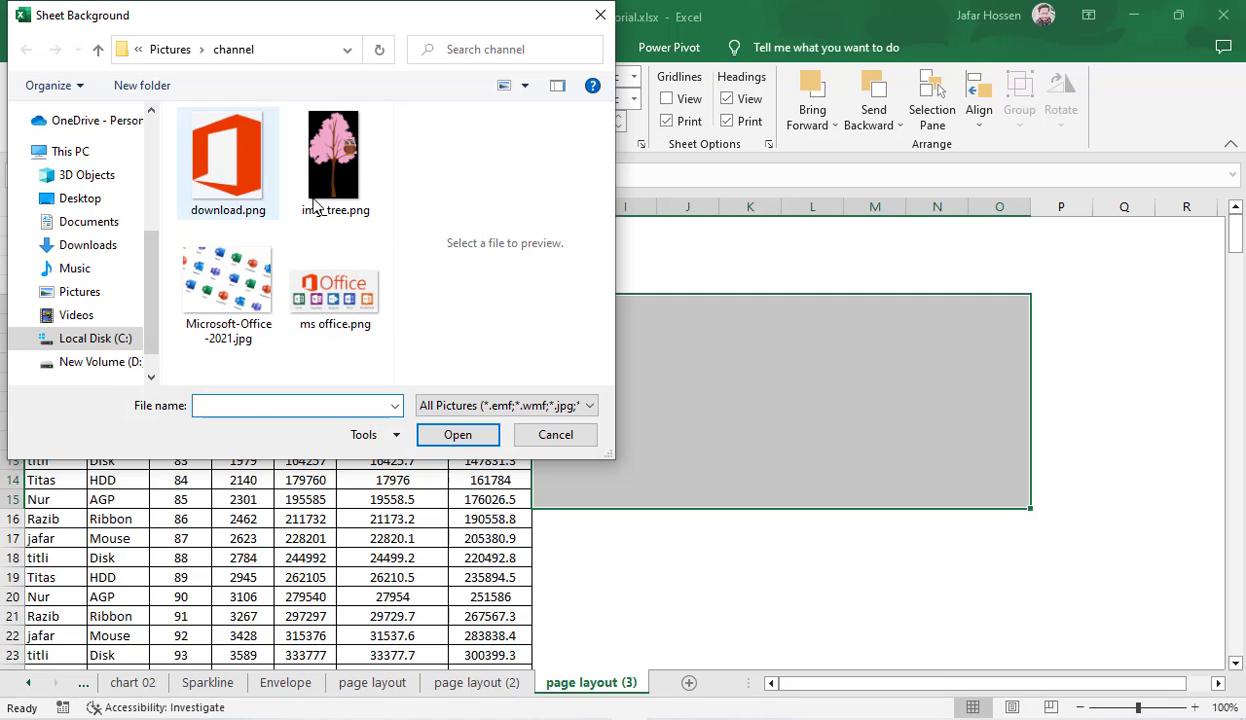
left_click(372, 214)
left_click(468, 436)
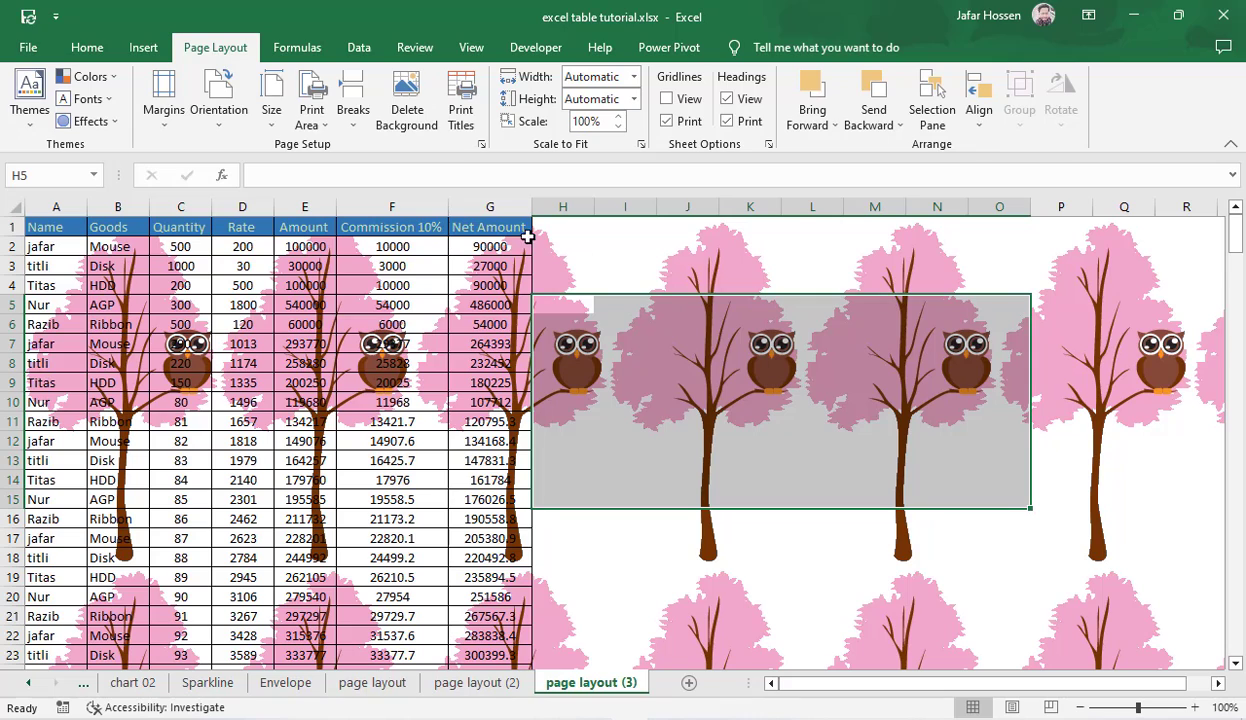
left_click(403, 112)
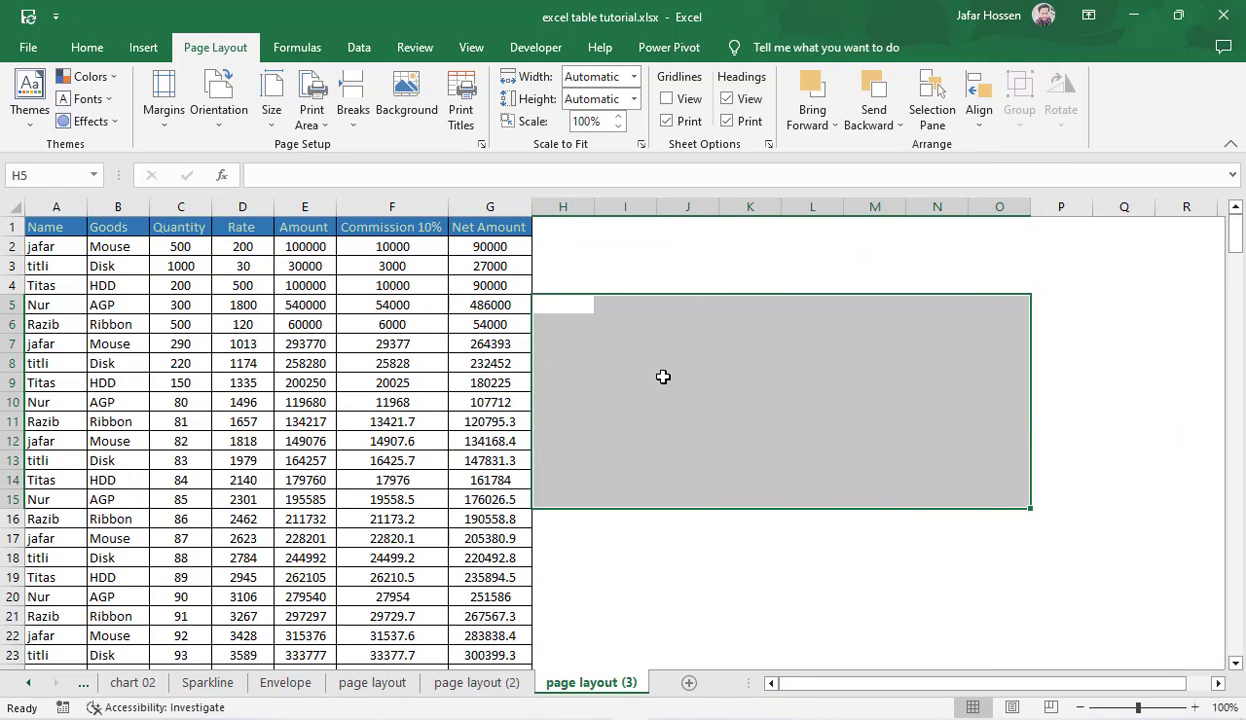
left_click(688, 421)
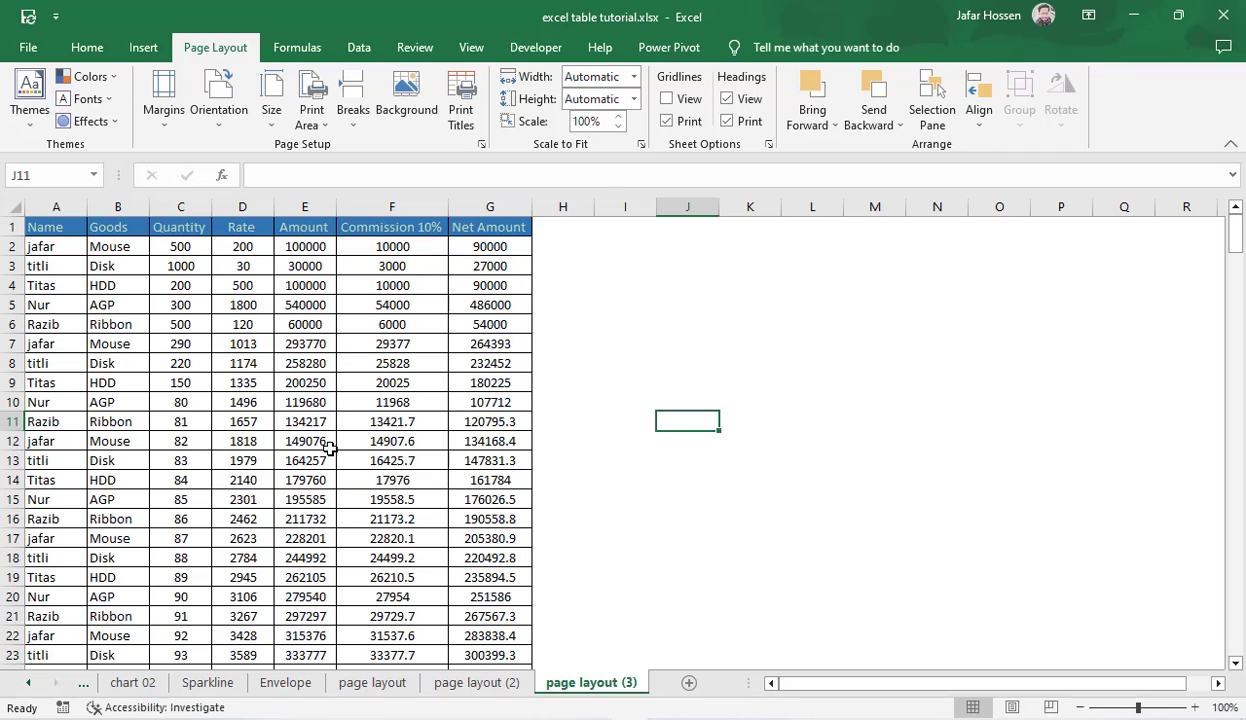
Step: Check the print preview of the page layout (3) sheet and return to the worksheet
left_click(405, 573)
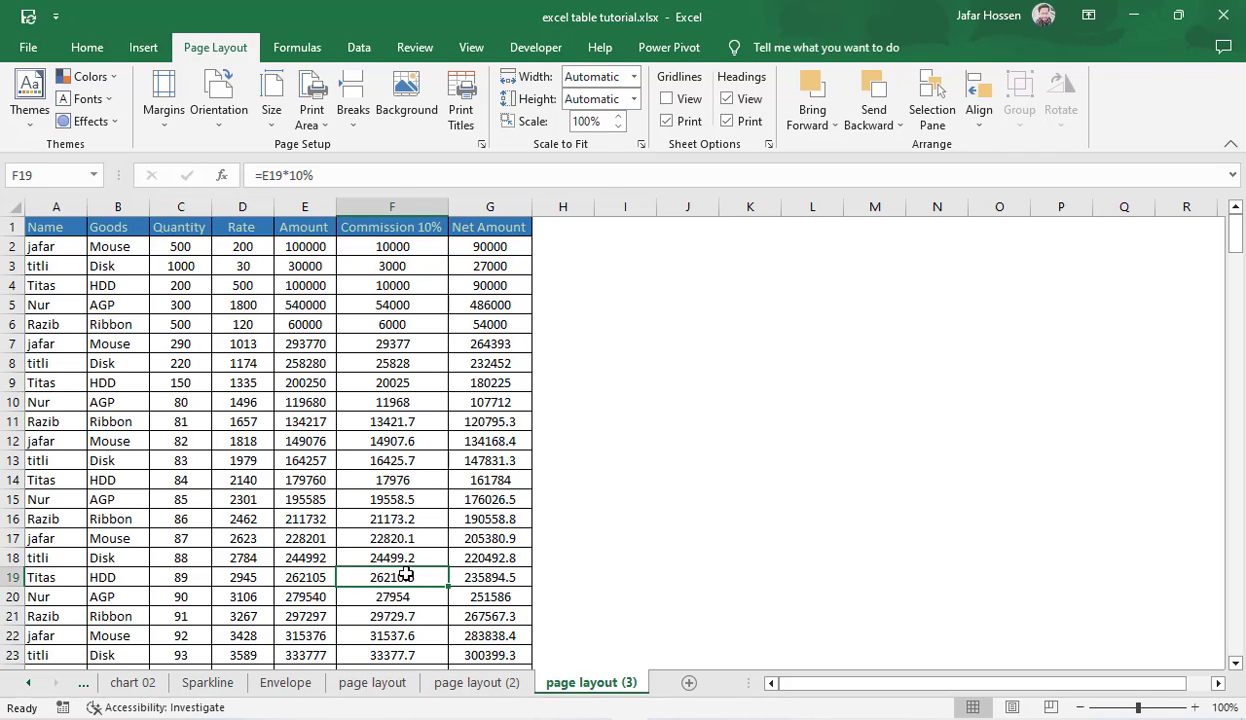
key("ctrl+p")
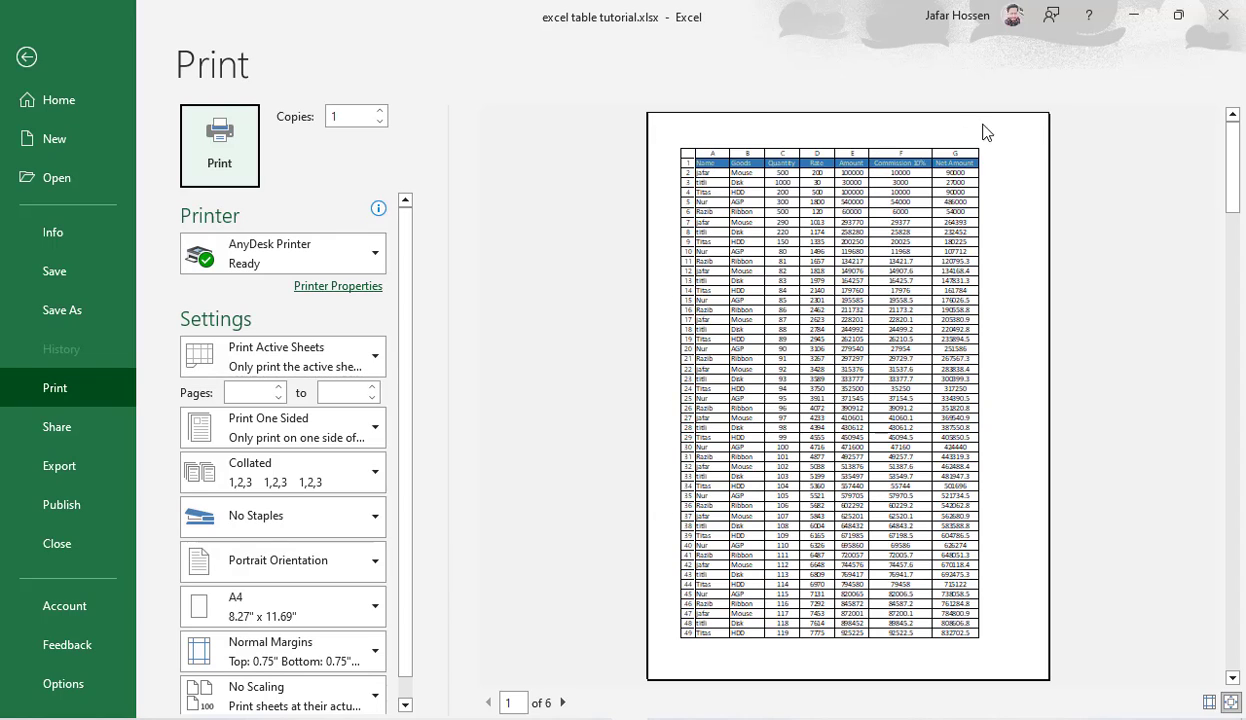
left_click(26, 58)
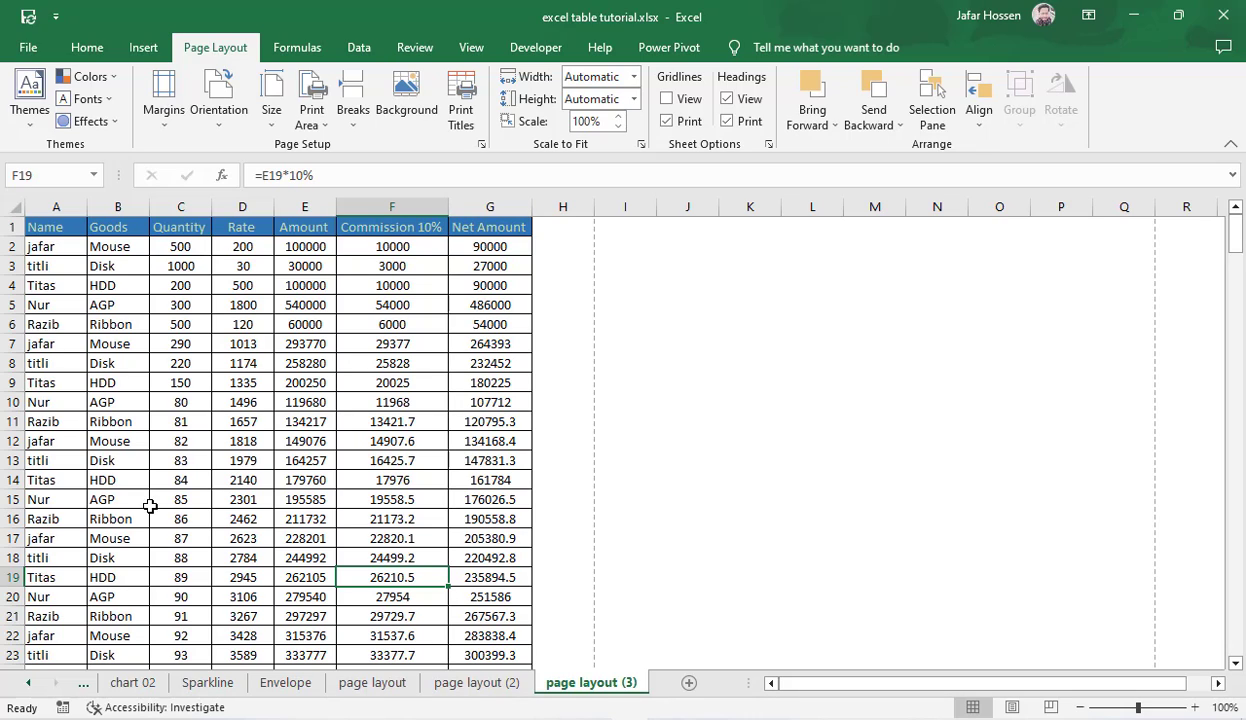
left_click(385, 383)
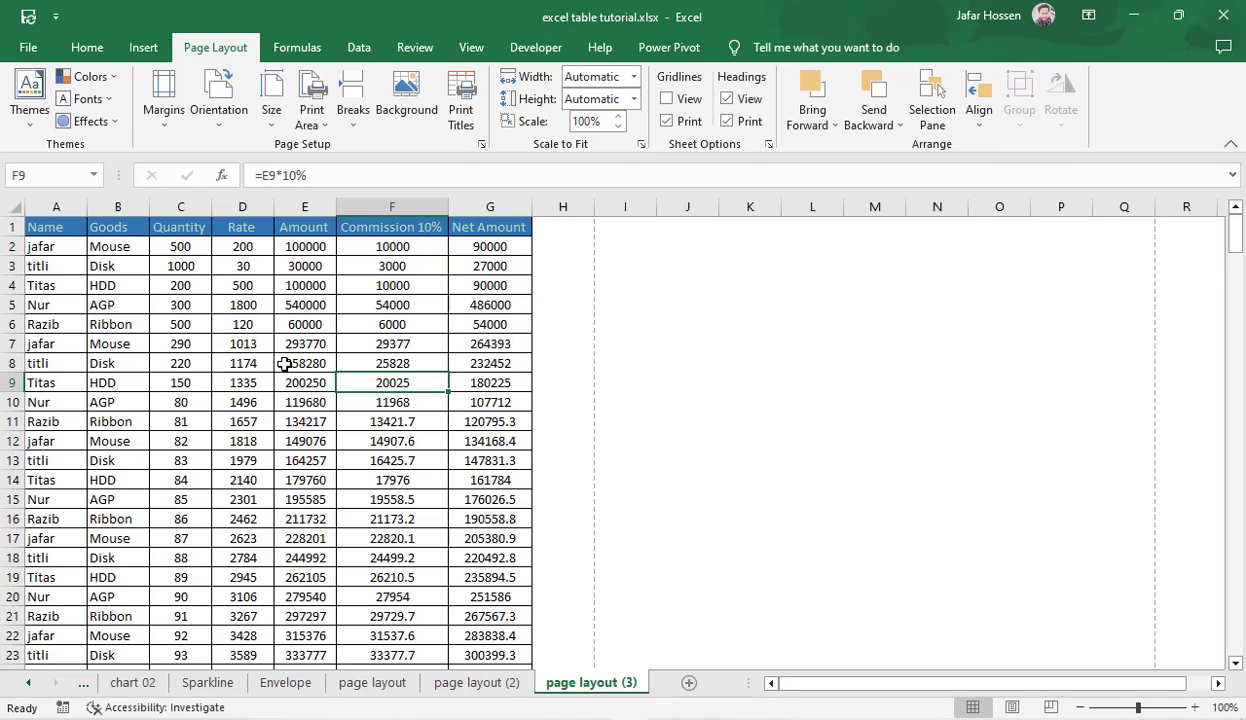
left_click(598, 343)
left_click(554, 311)
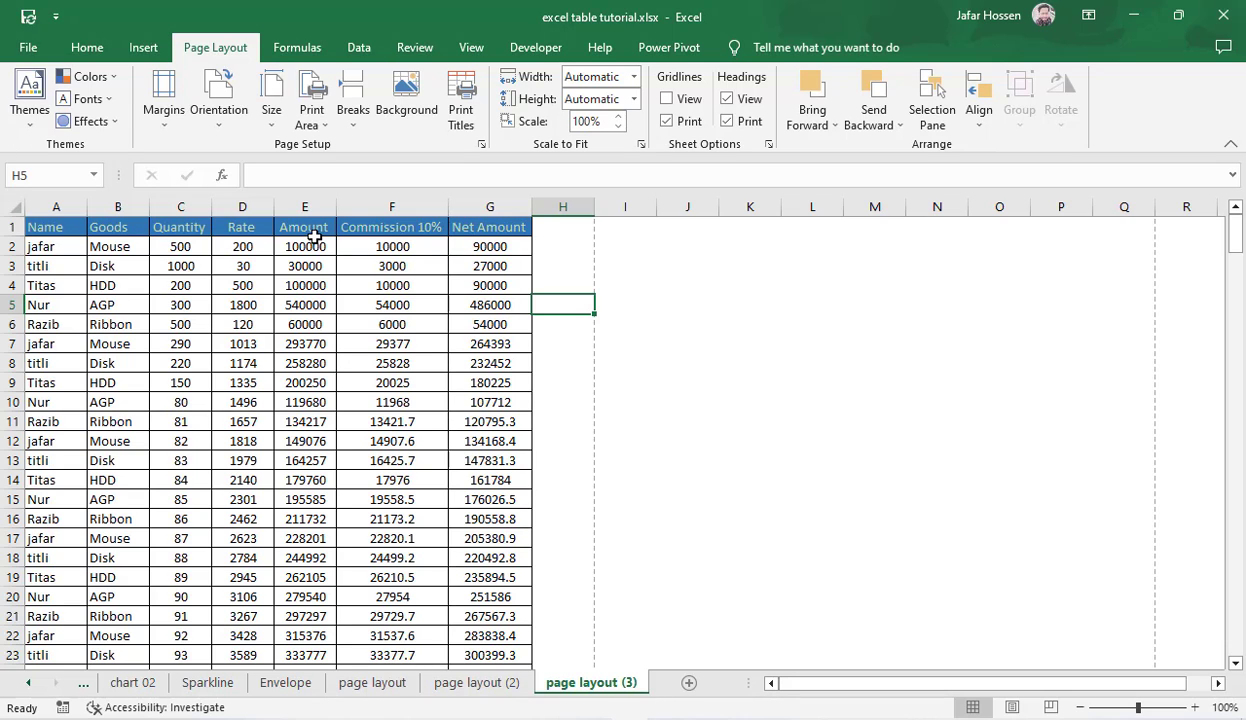
Step: Examine the custom margins and the Portrait and Landscape orientation settings in Page Setup, closing it without applying anything
left_click(166, 118)
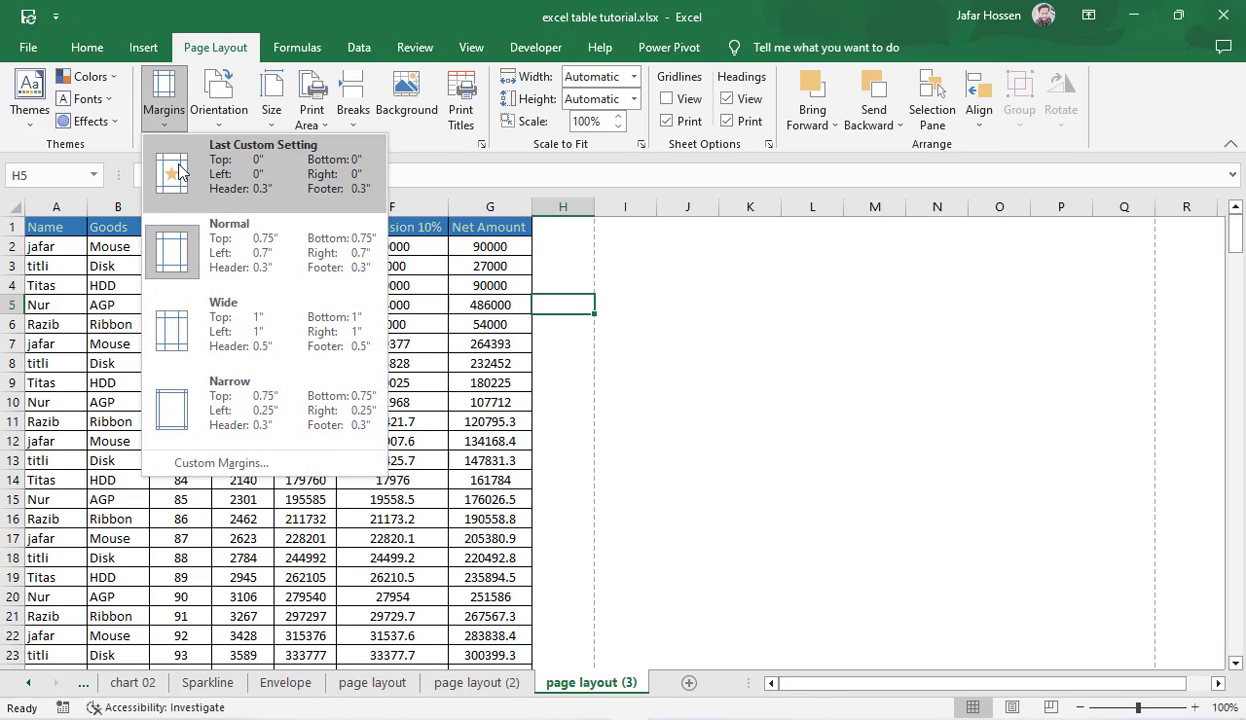
left_click(230, 465)
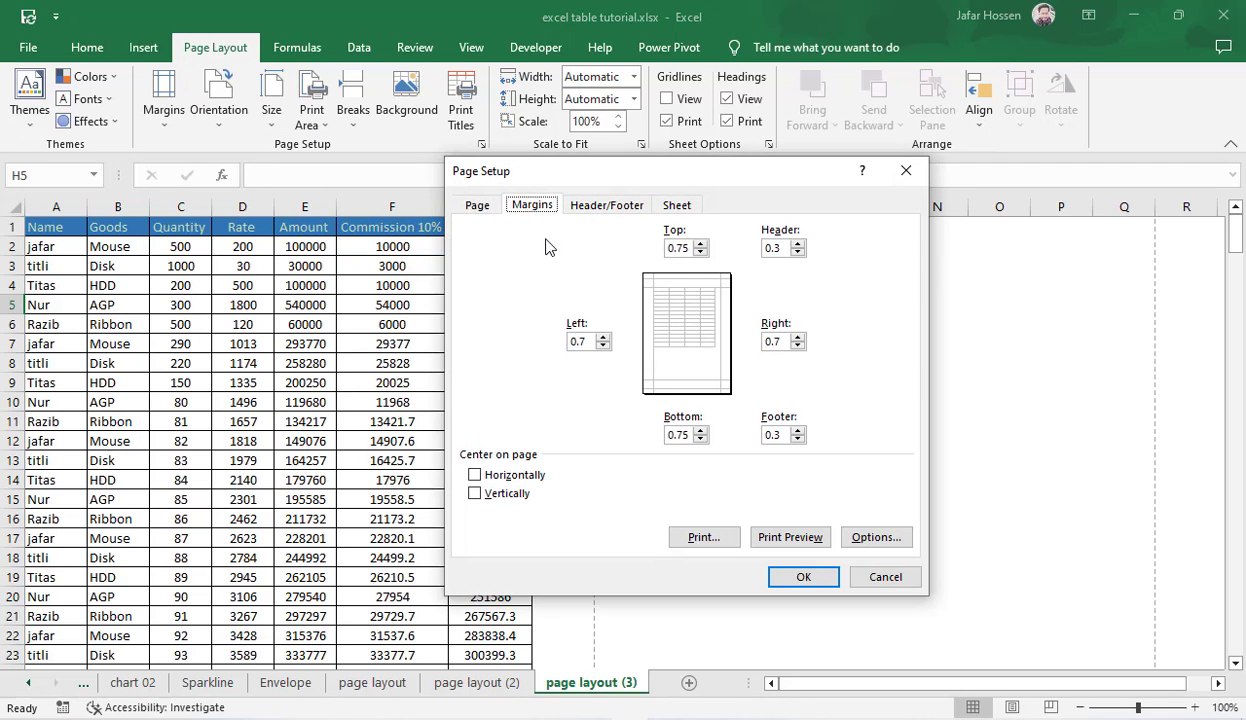
left_click(482, 214)
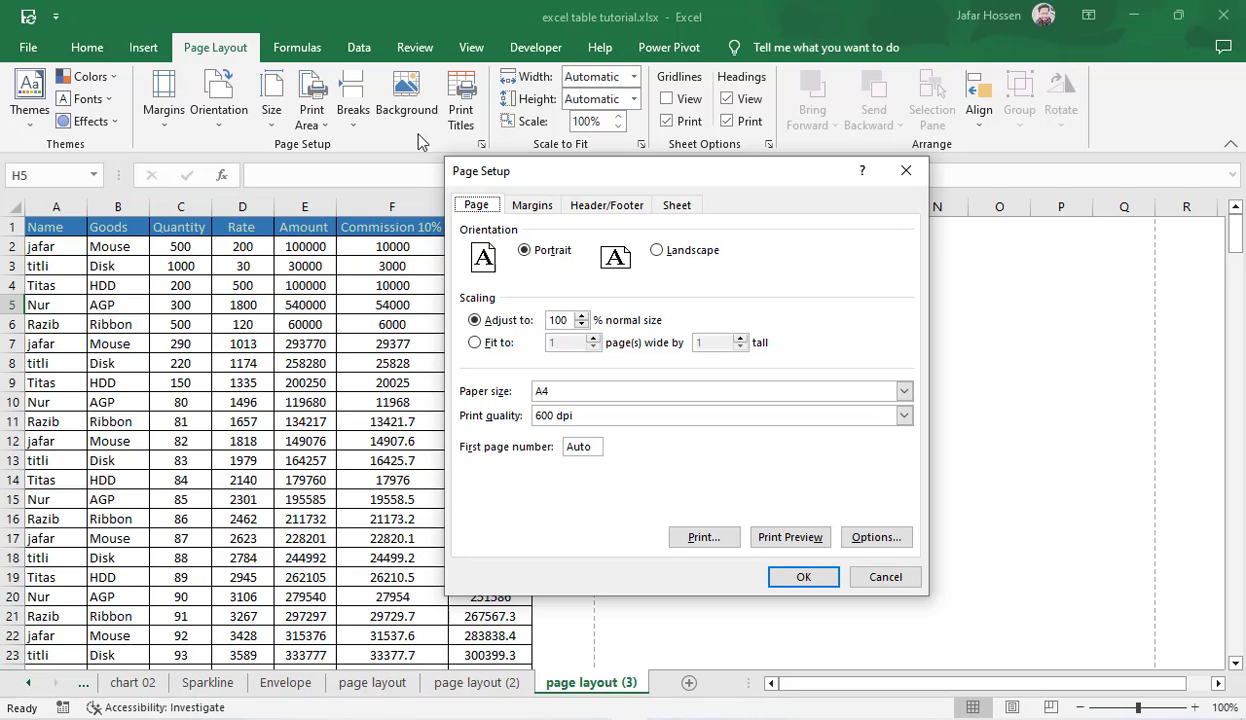
left_click(659, 252)
left_click(528, 253)
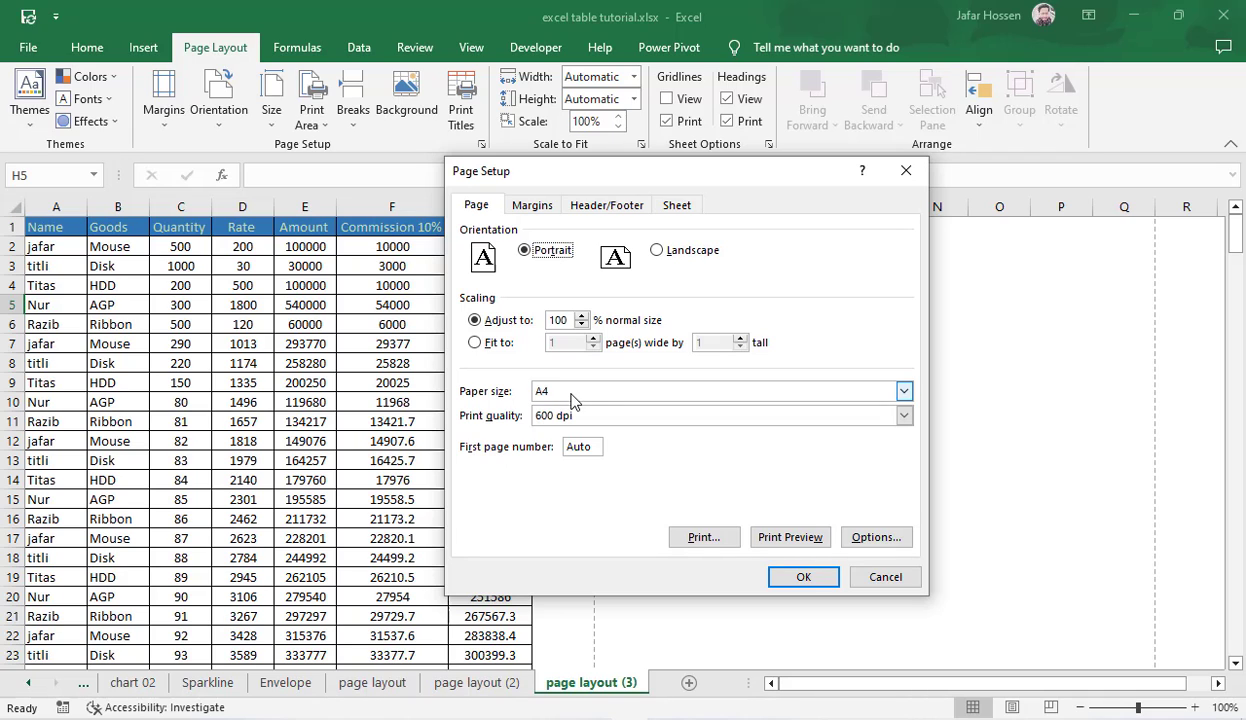
left_click(892, 578)
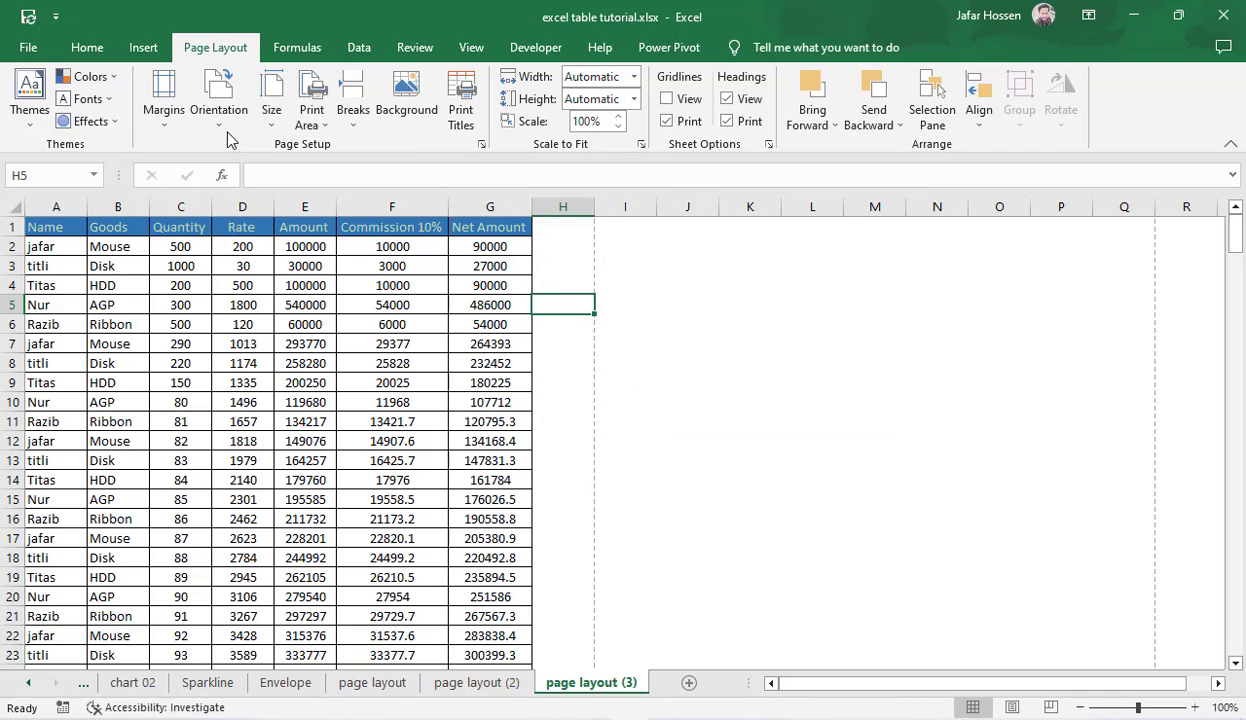
Step: Inspect the available page orientations and paper sizes for the page layout (3) sheet without choosing one
left_click(223, 118)
left_click(266, 108)
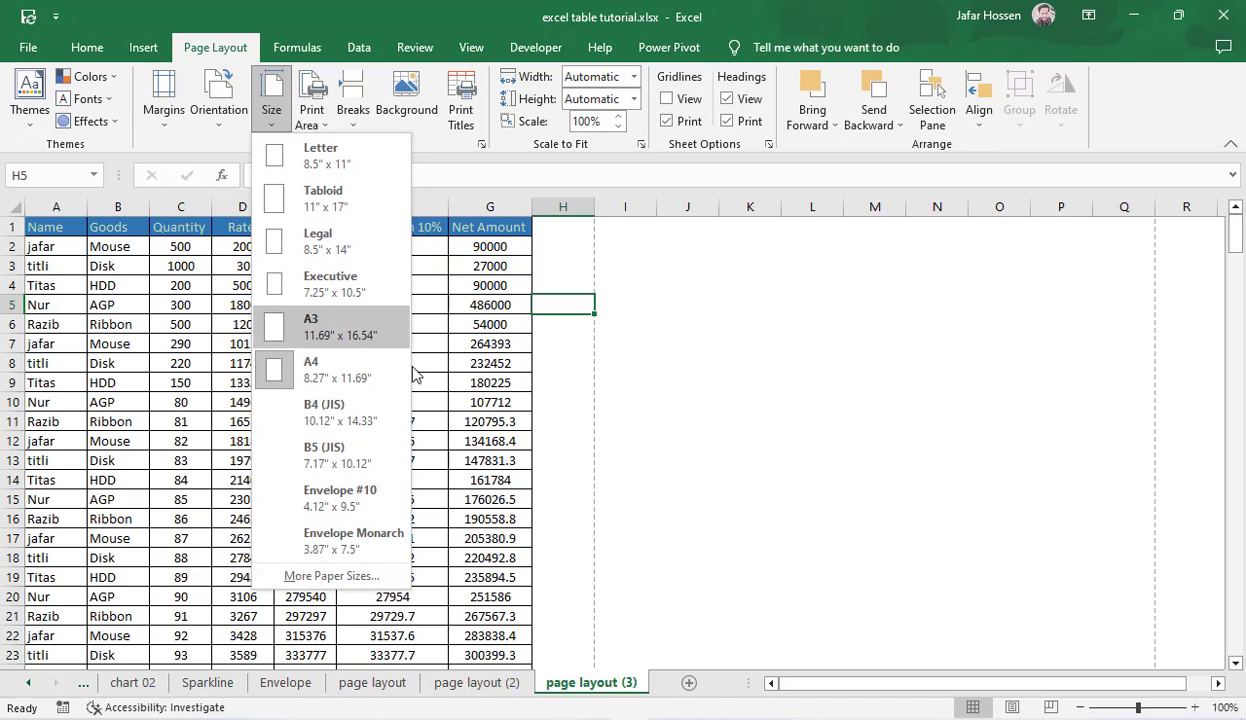
left_click(795, 416)
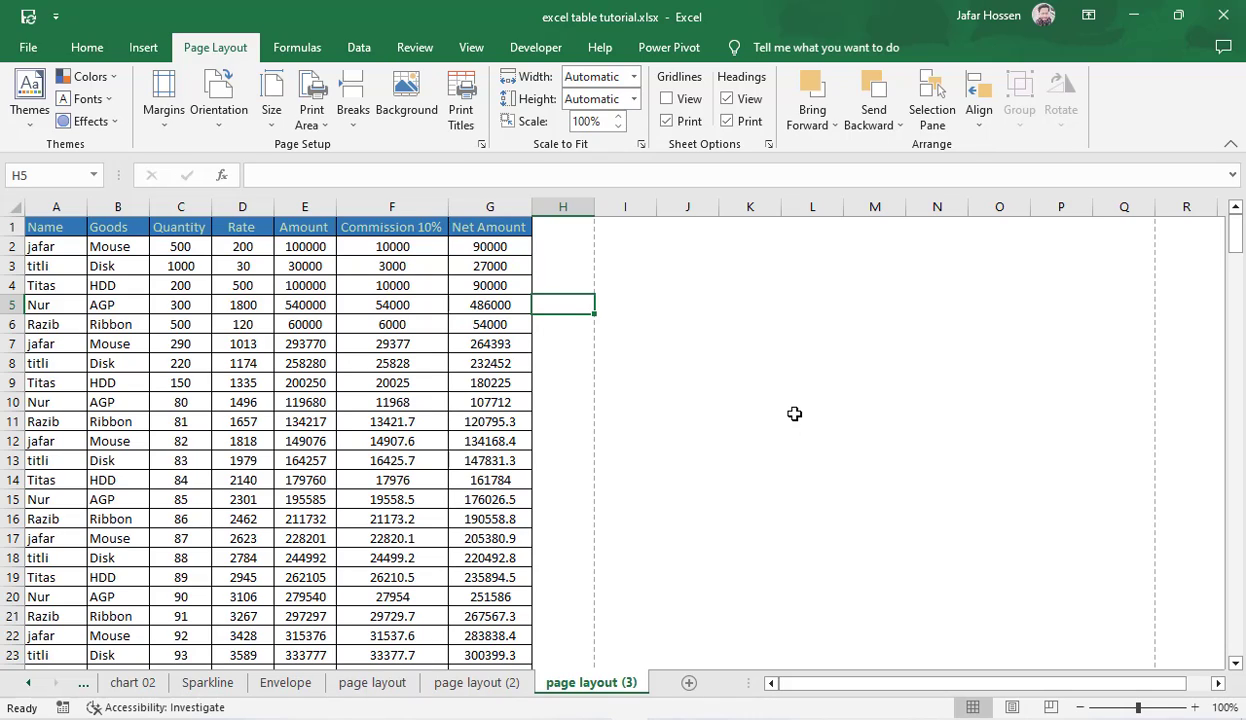
left_click(740, 380)
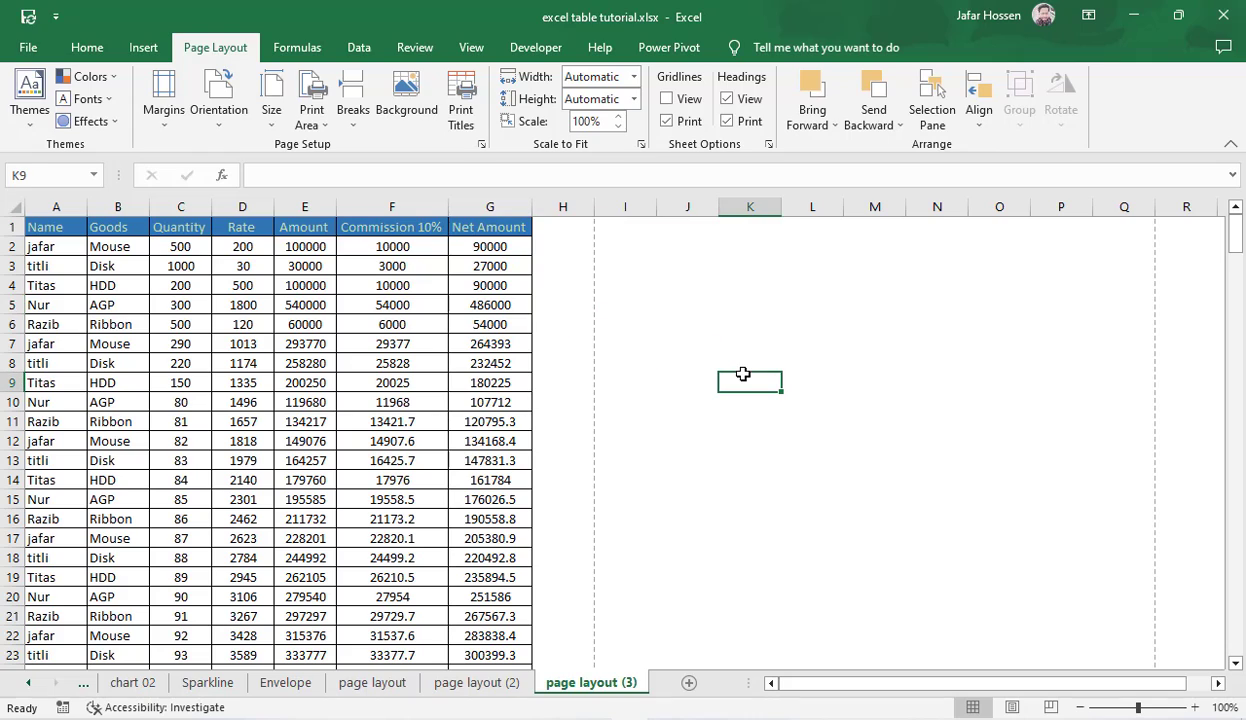
left_click_drag(660, 362, 920, 458)
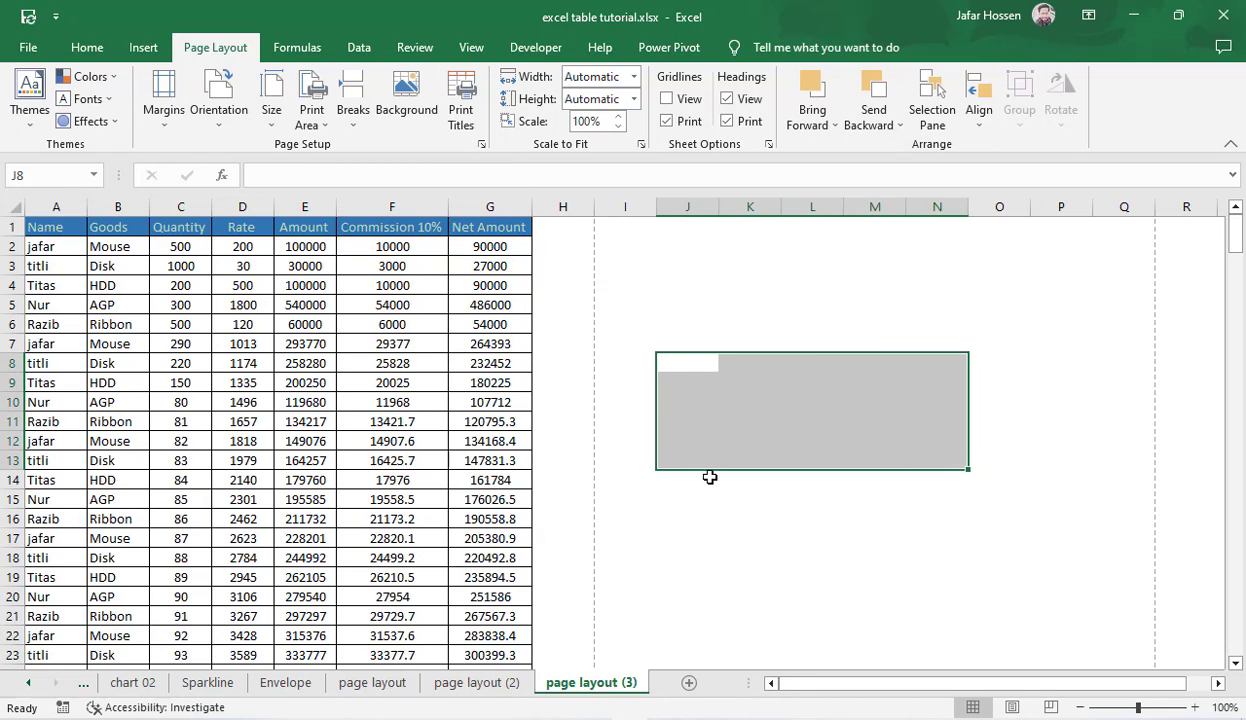
Step: Switch to the Envelope sheet and check its print preview before returning to the worksheet
left_click(288, 686)
left_click(421, 510)
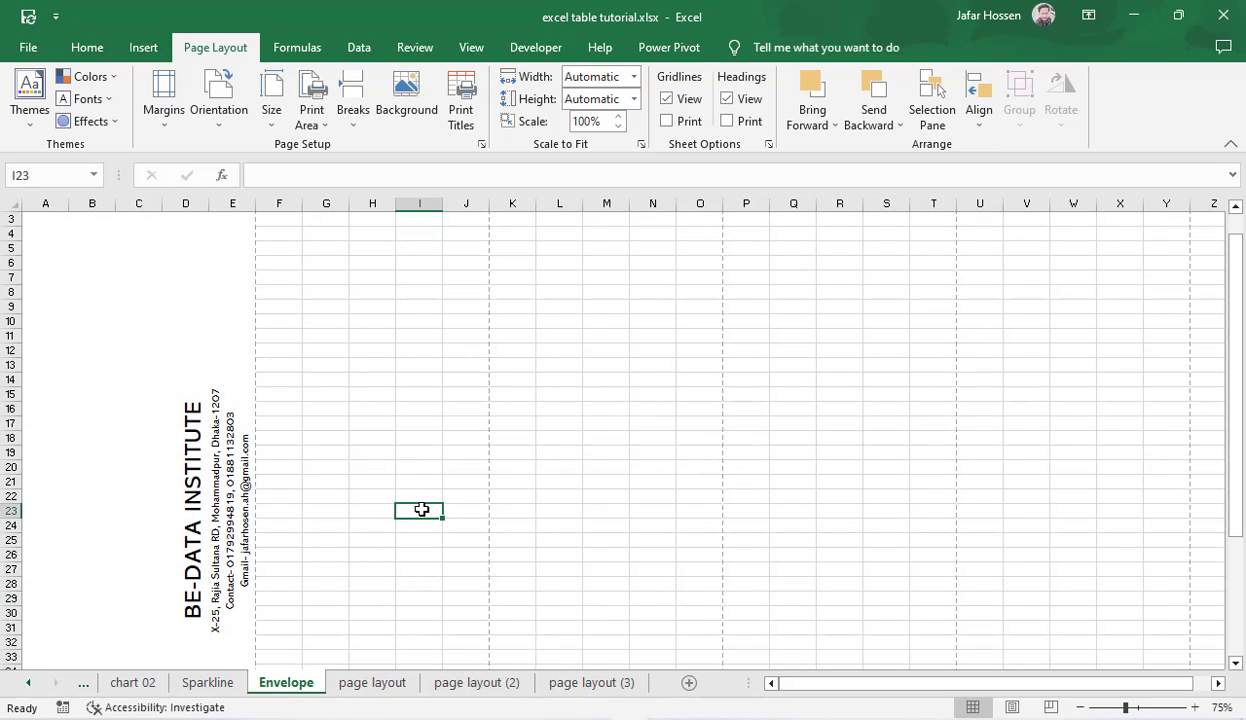
key("ctrl+p")
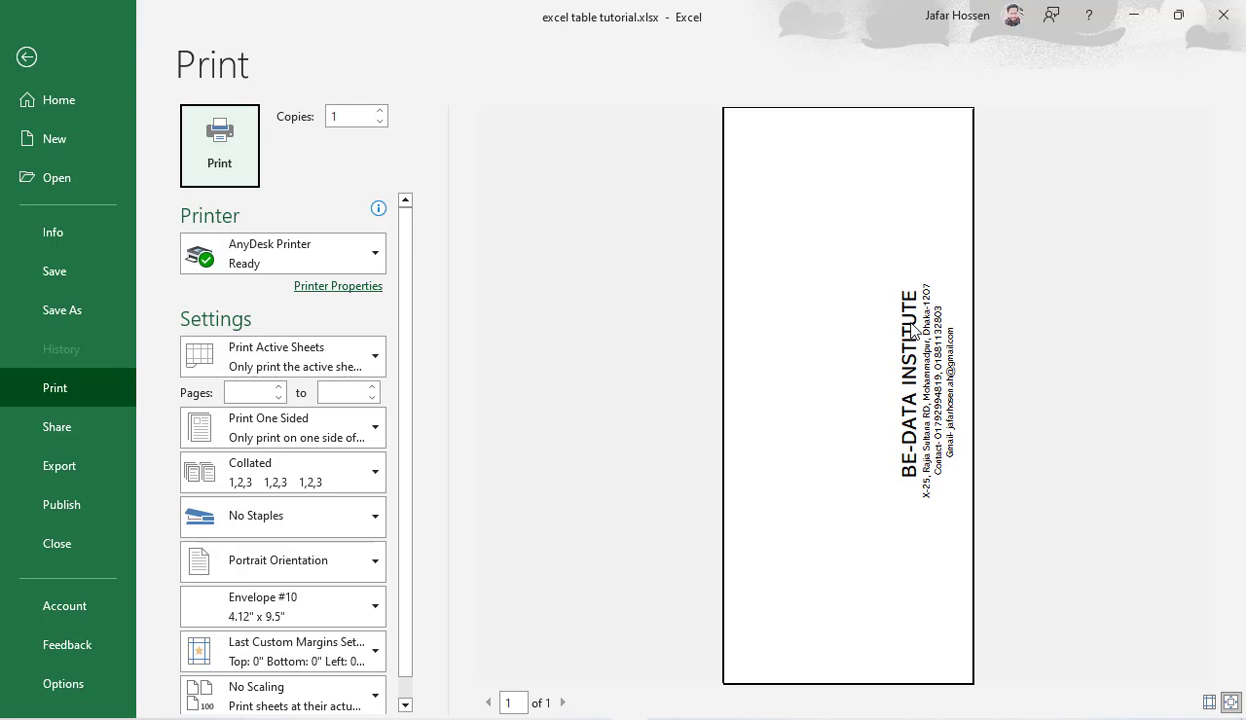
left_click(27, 57)
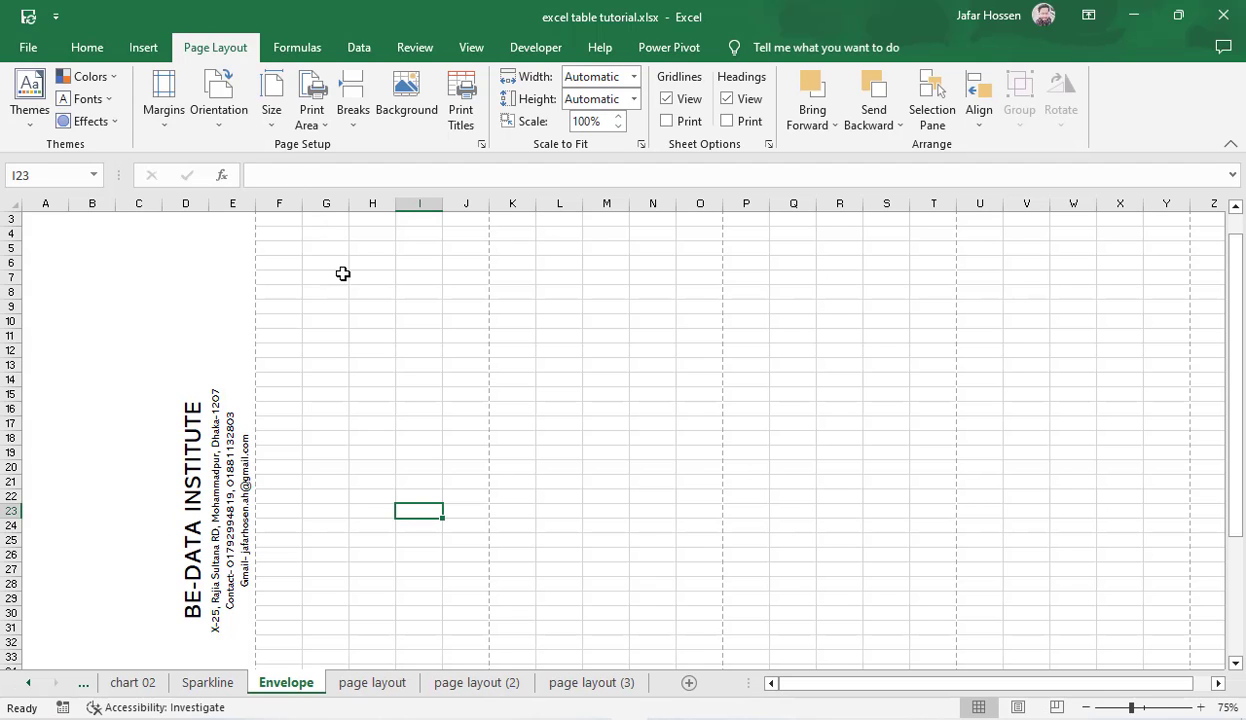
Step: Examine the Envelope sheet's paper size and its page, margin, header/footer and sheet settings in Page Setup, cancelling at the end
left_click(270, 112)
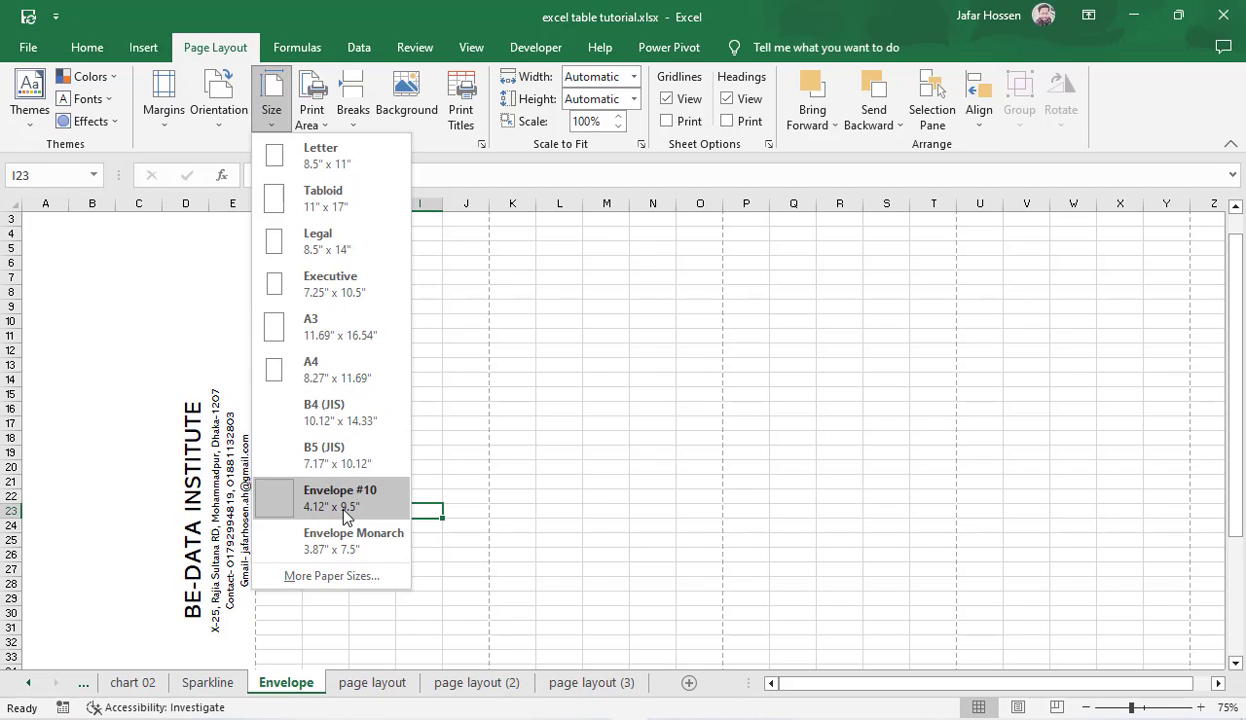
left_click(326, 576)
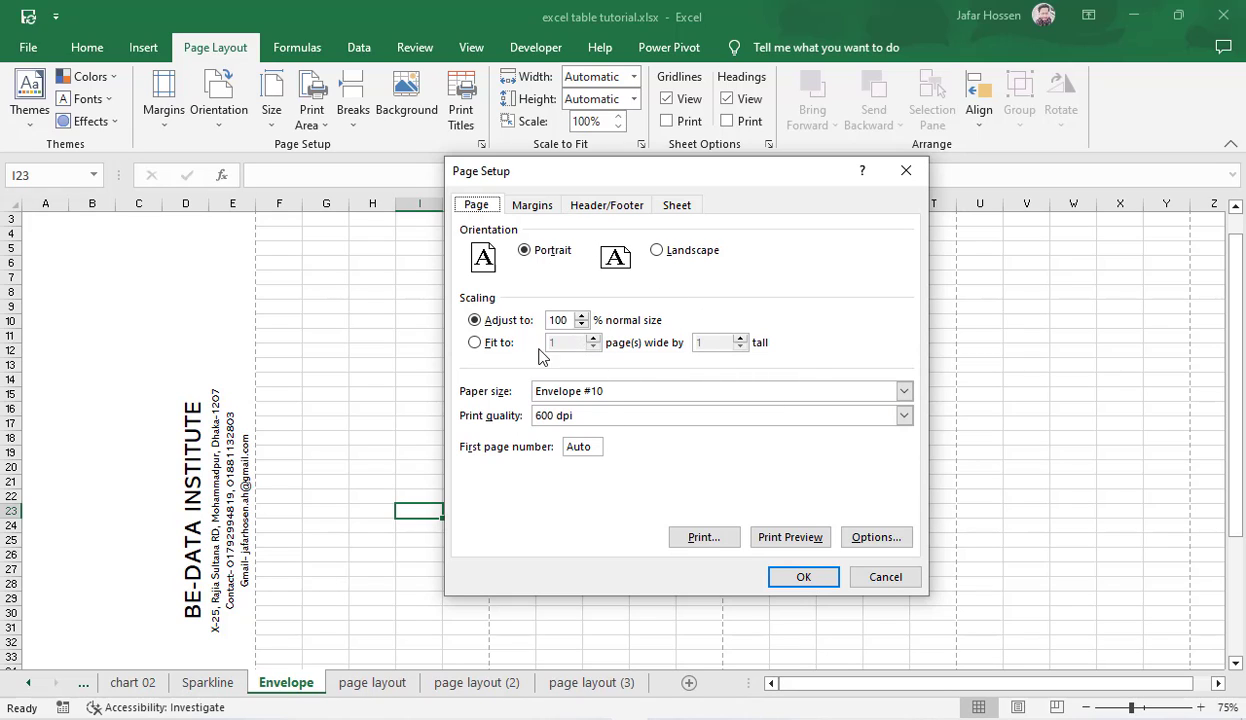
left_click(531, 212)
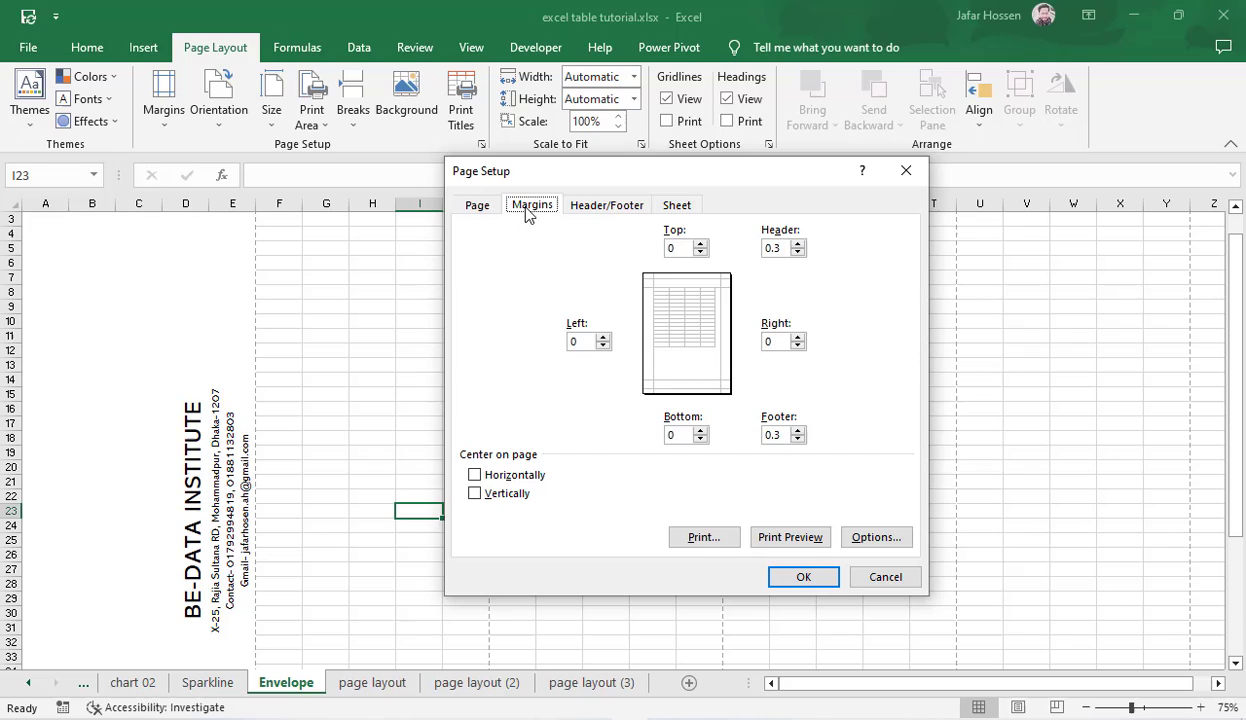
left_click(580, 210)
left_click(676, 208)
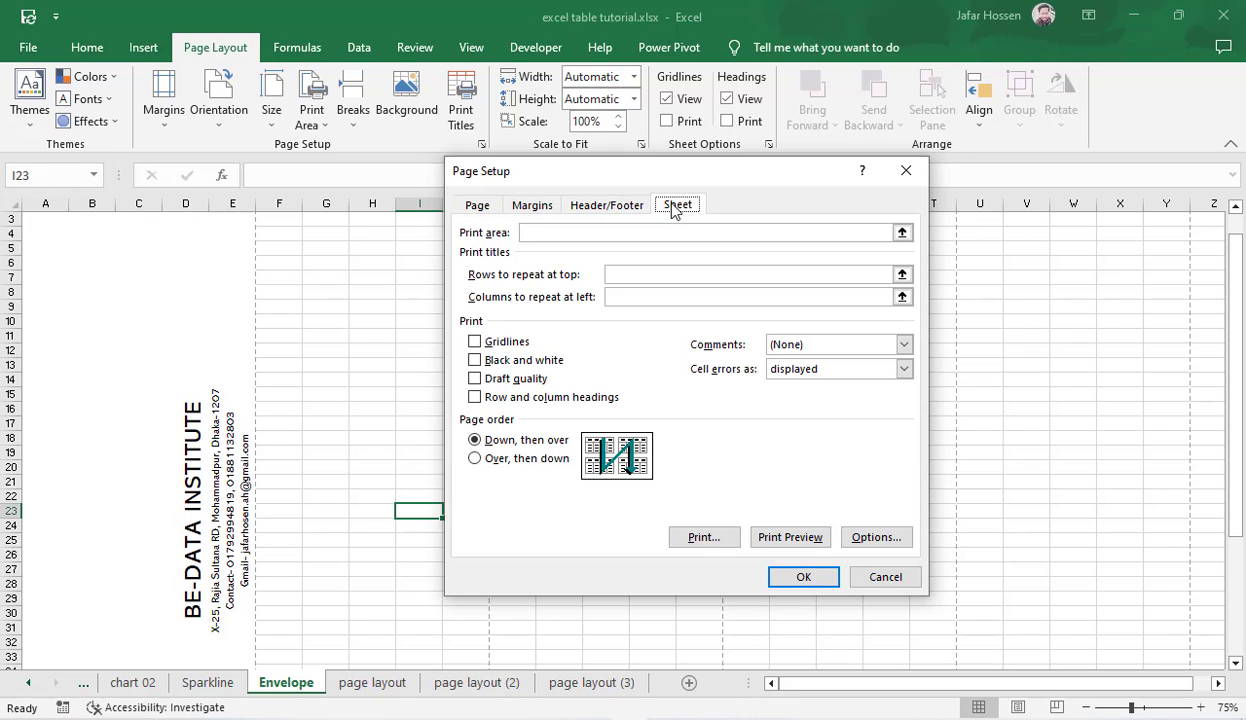
left_click(490, 210)
left_click(529, 208)
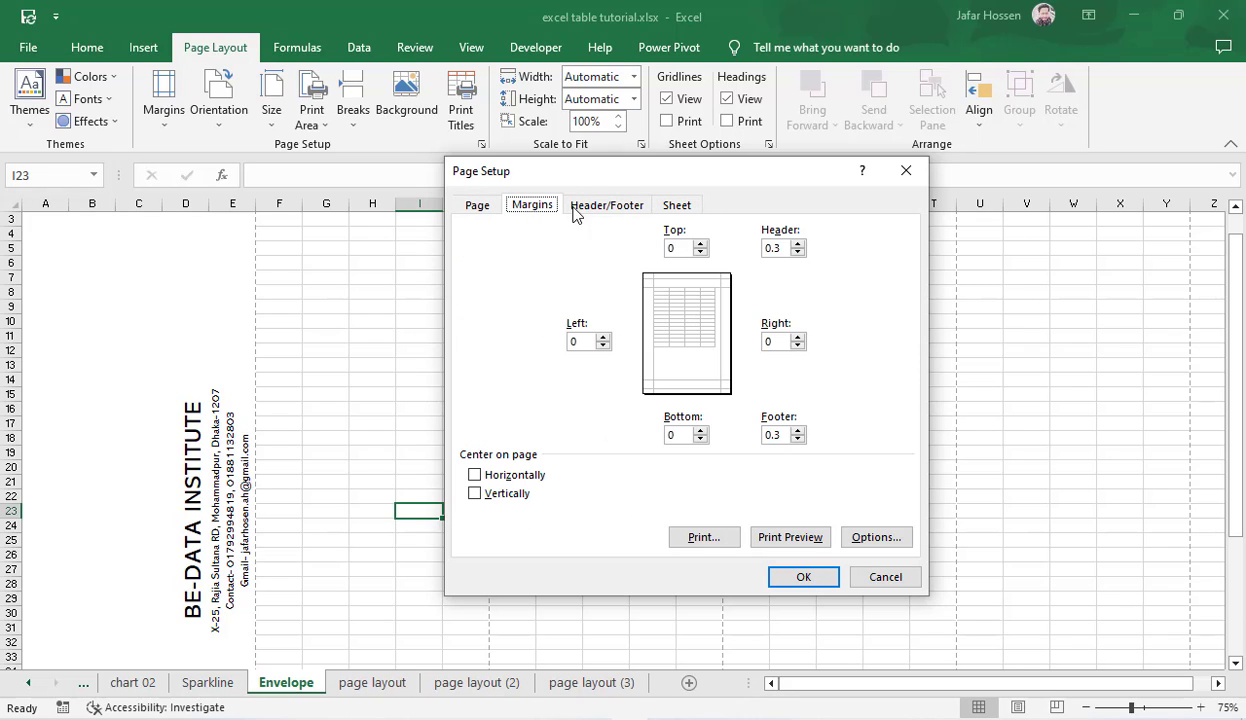
left_click(909, 580)
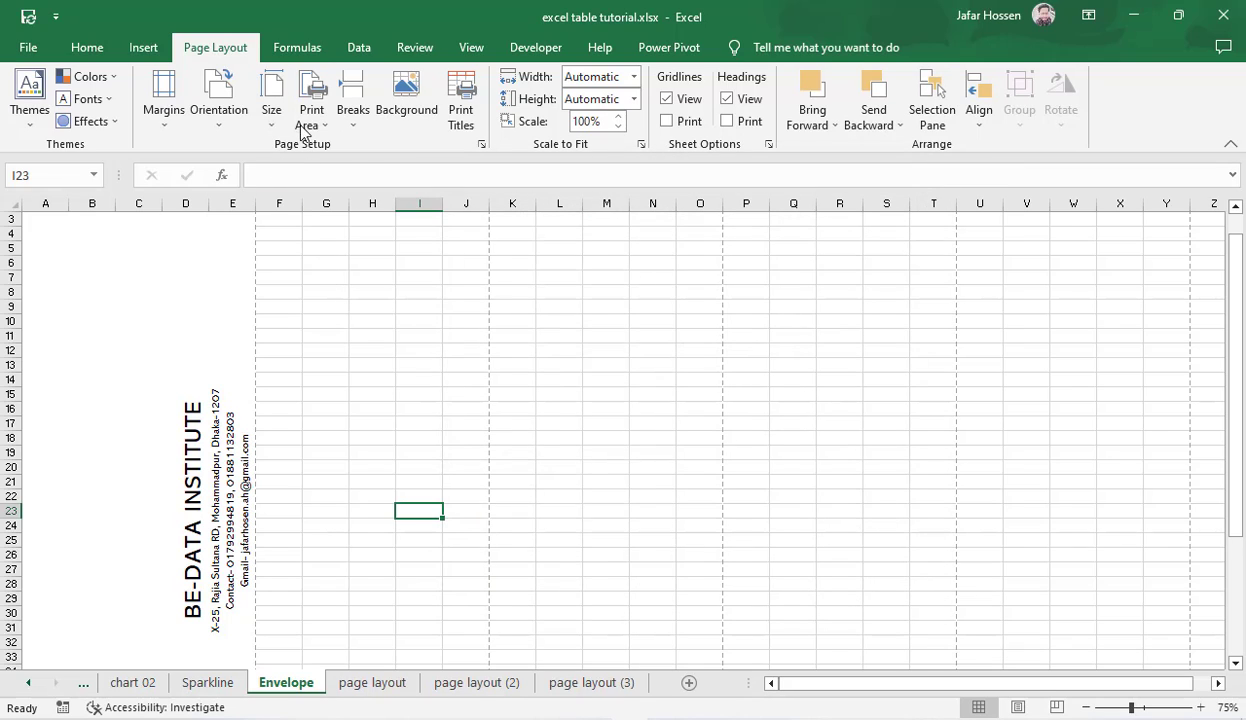
Step: Open the page layout (2) sheet and look over its data rows, returning to the header row
left_click(528, 682)
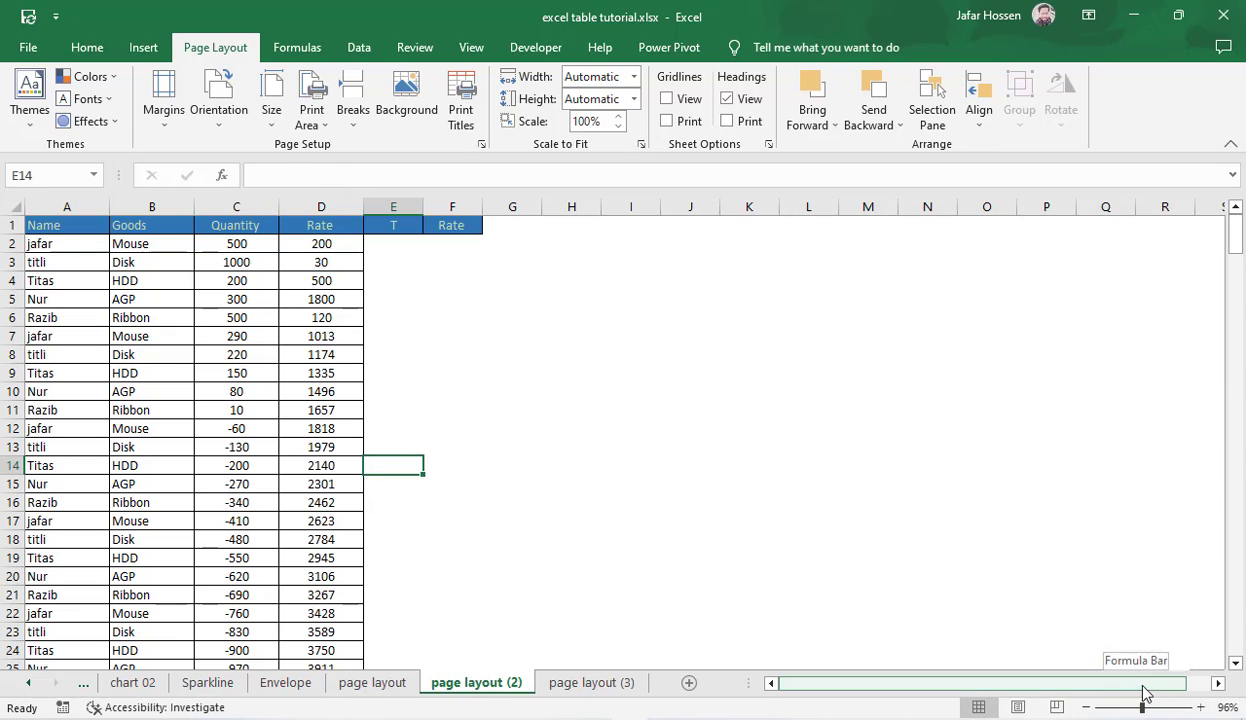
left_click(520, 392)
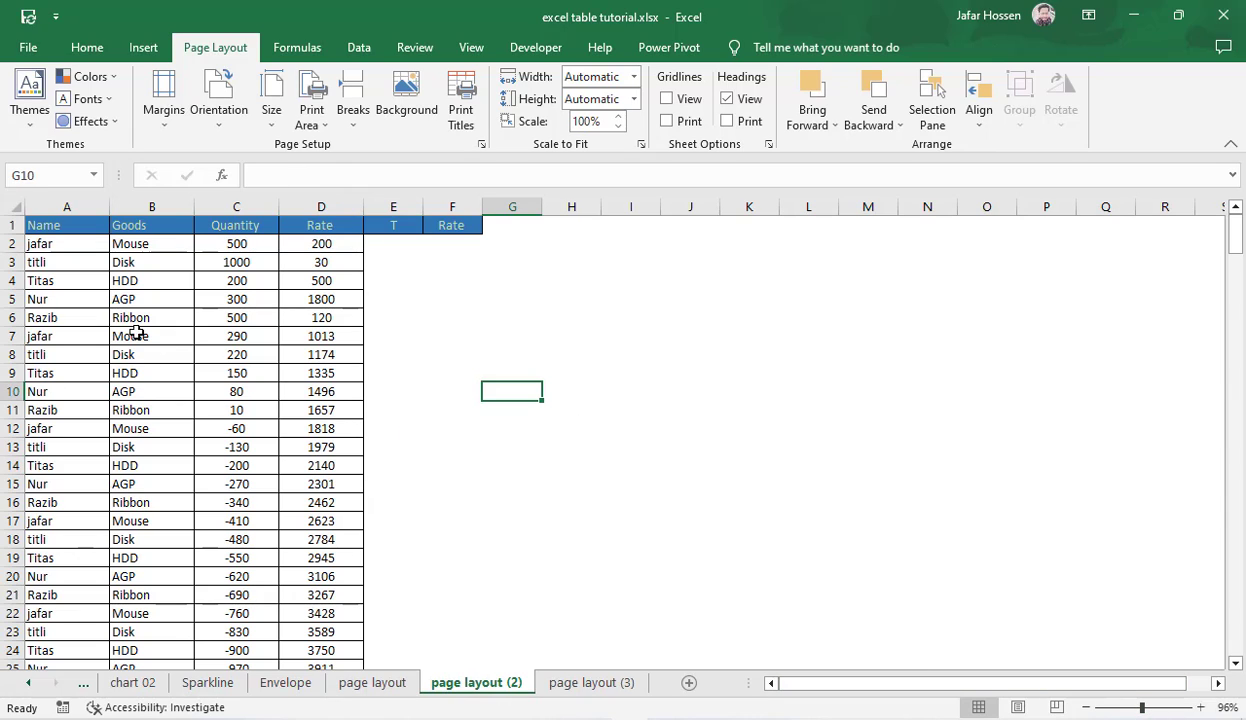
left_click_drag(95, 266, 335, 449)
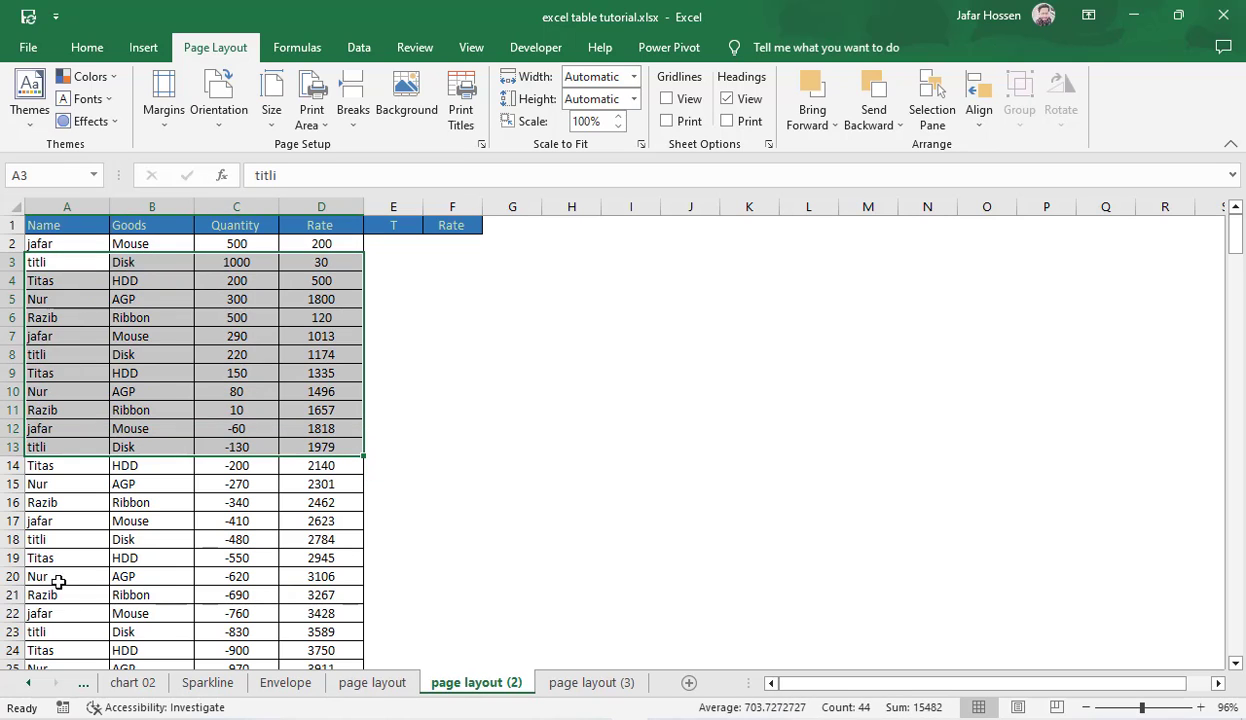
left_click_drag(58, 574, 412, 592)
left_click(495, 538)
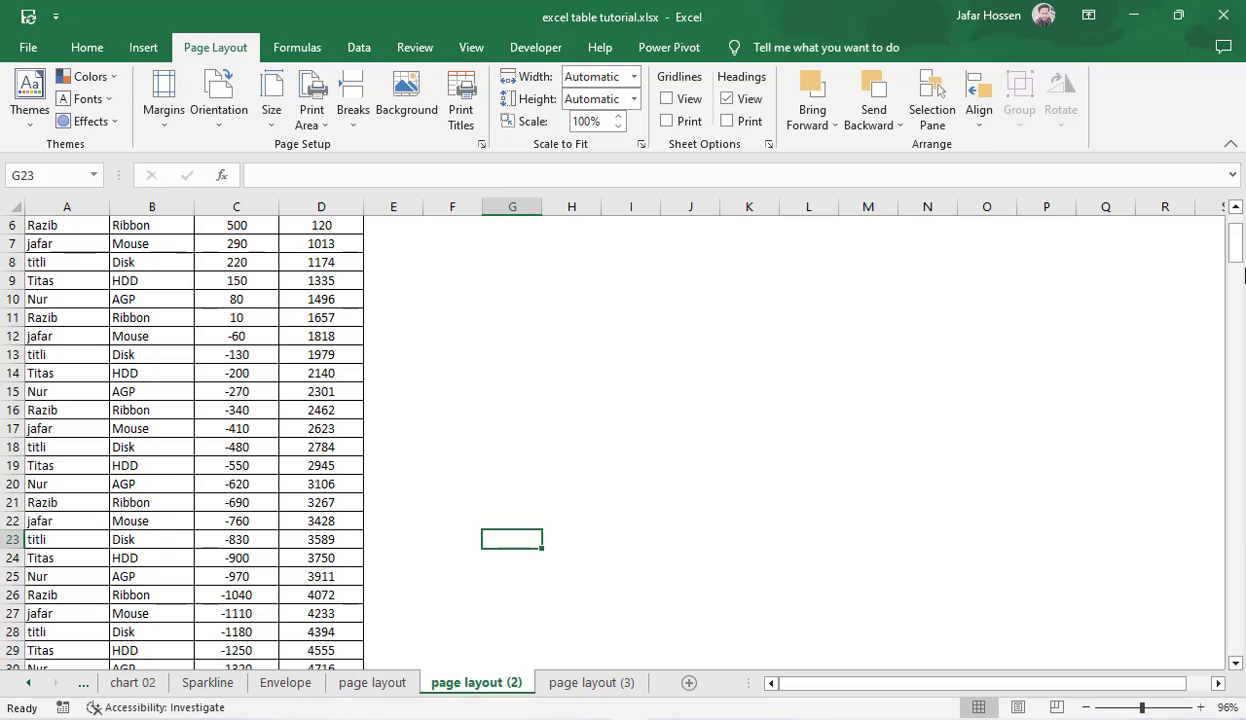
left_click_drag(1234, 244, 1206, 188)
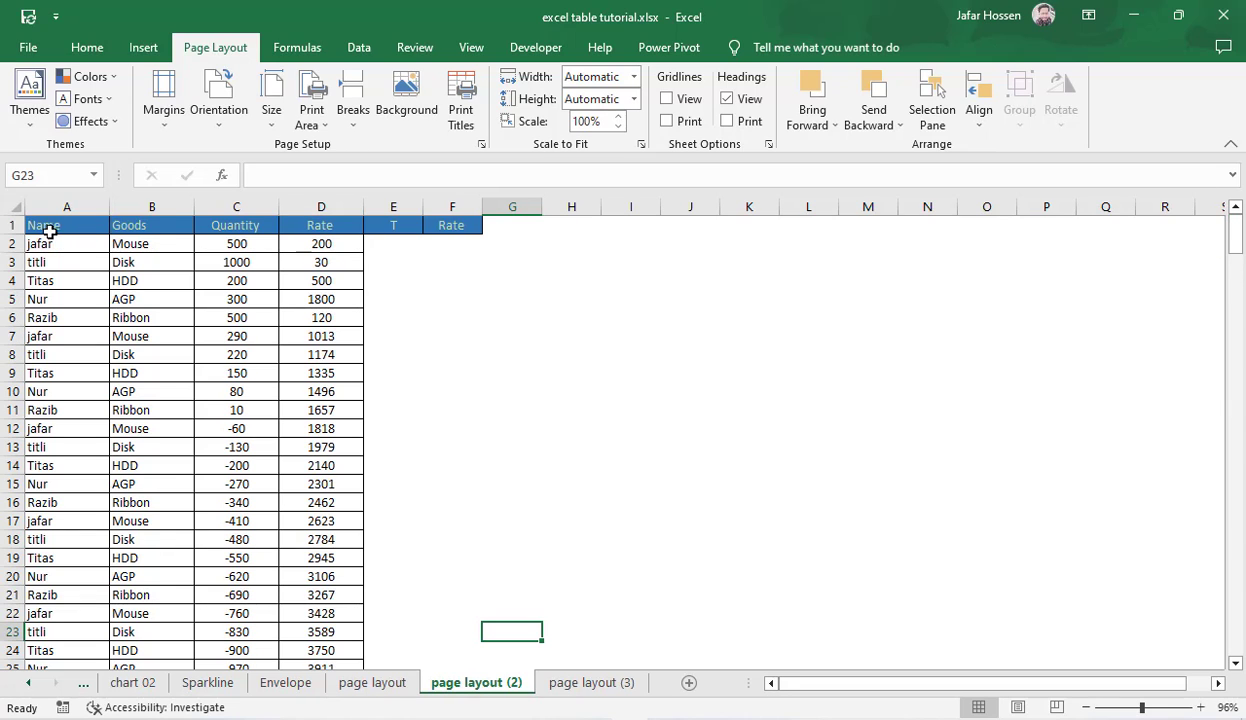
Step: Set cells A1:D16 of the page layout (2) sheet as the print area and check it in print preview
left_click_drag(36, 230, 293, 492)
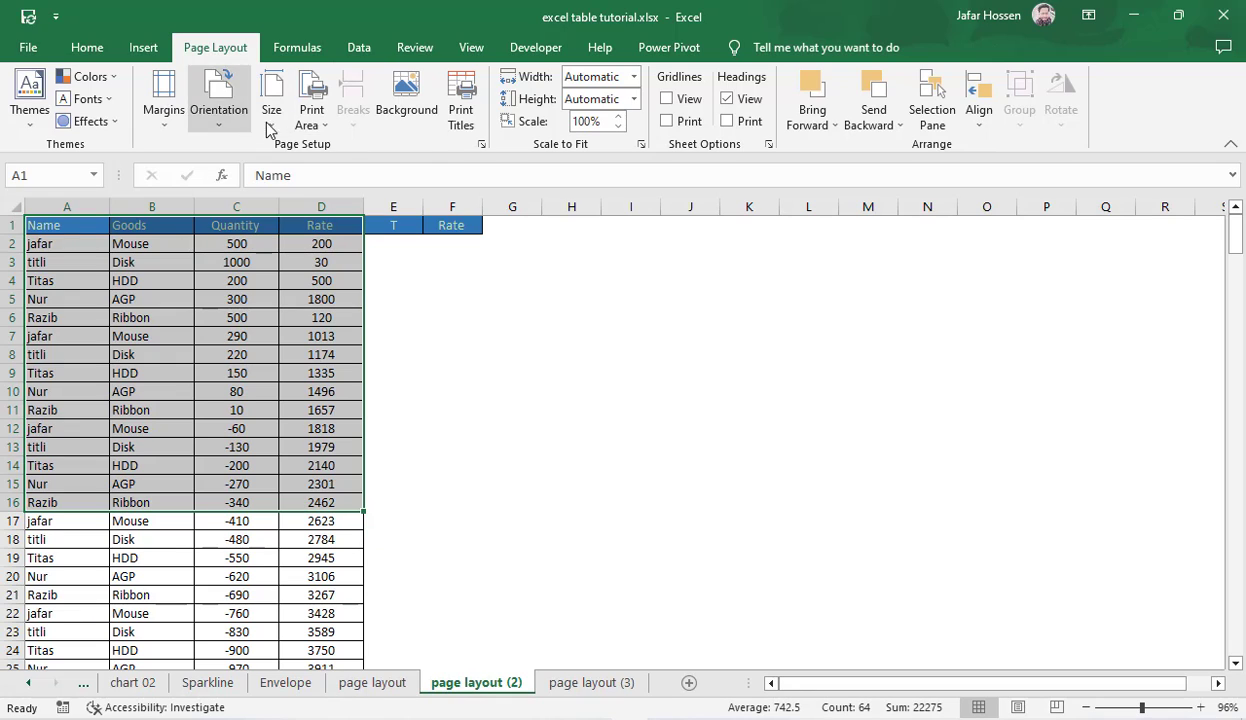
left_click(318, 125)
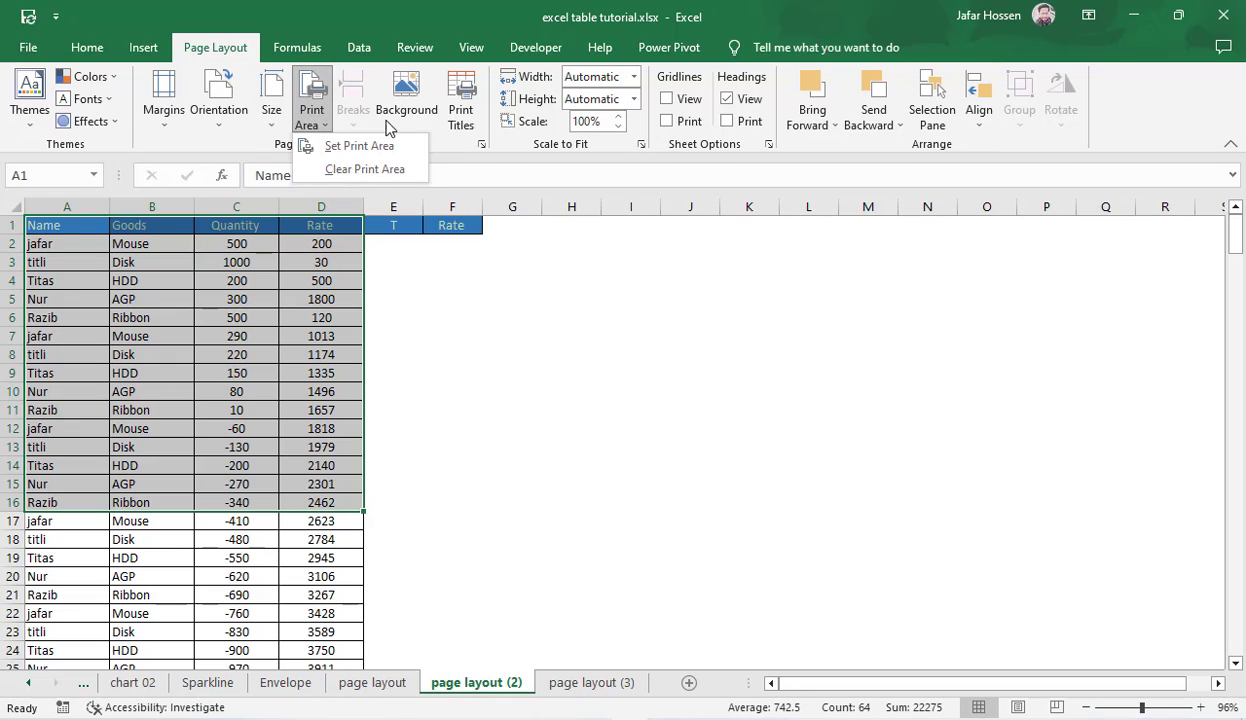
left_click(364, 148)
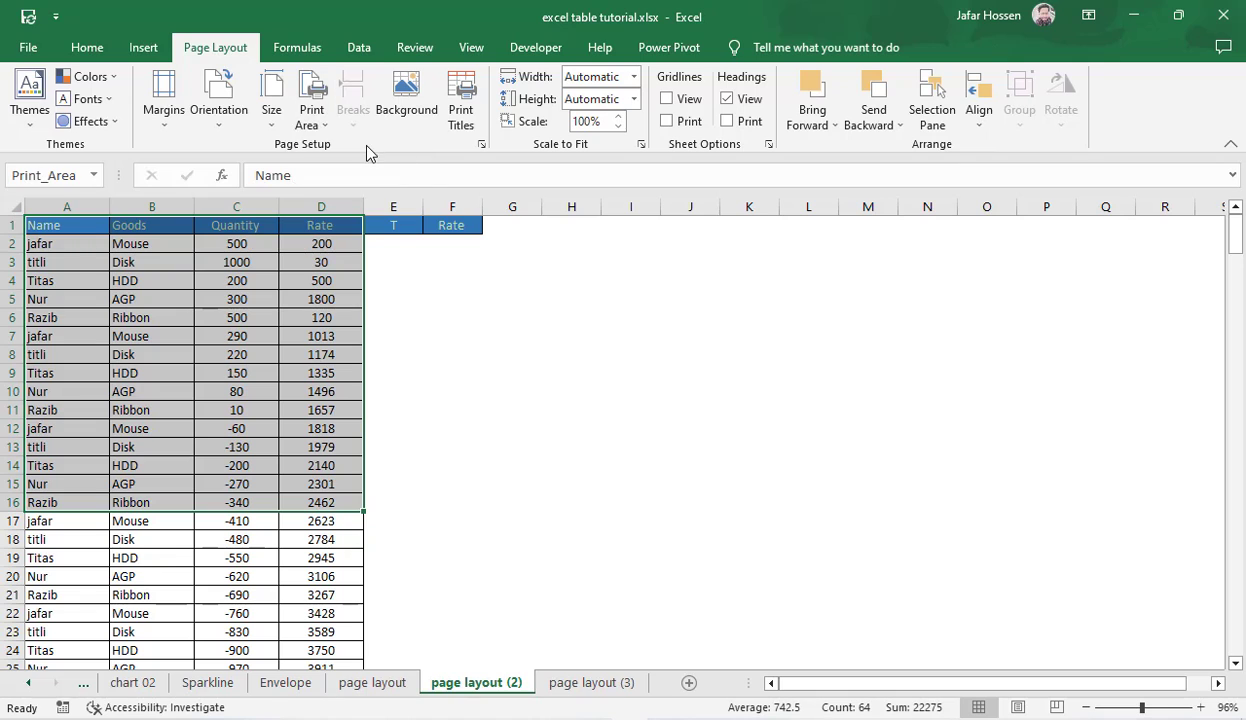
left_click(664, 517)
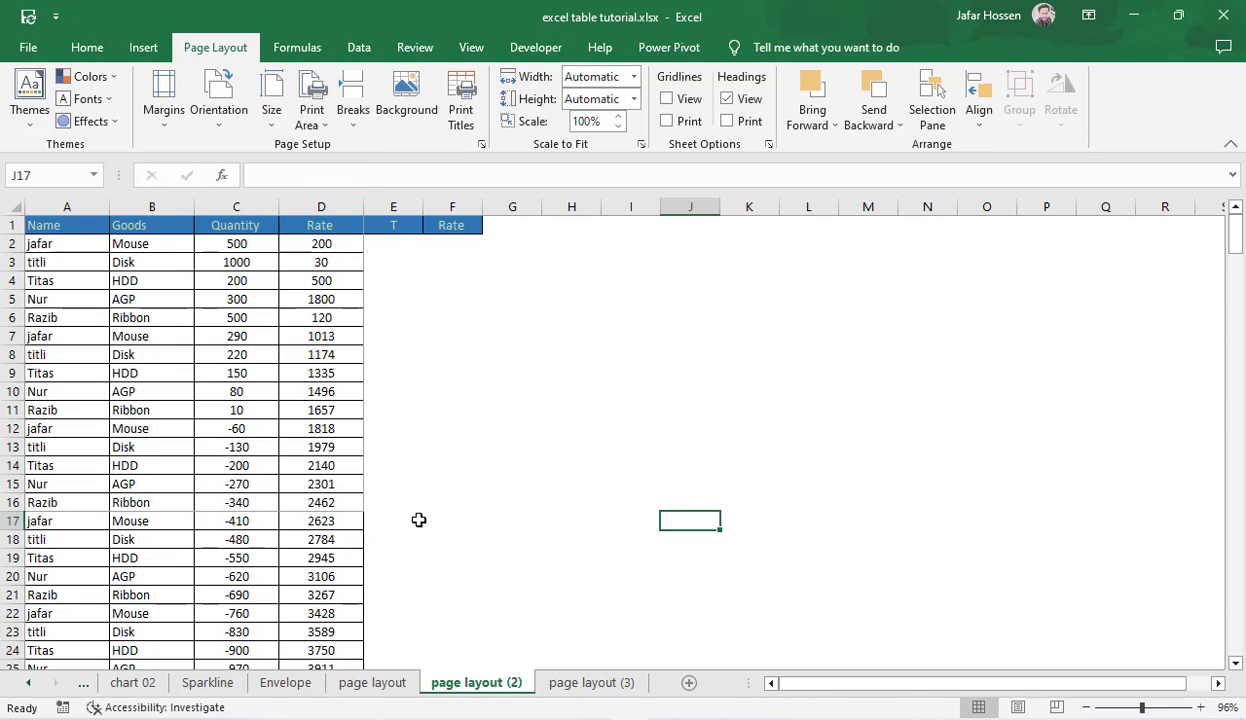
key("ctrl+p")
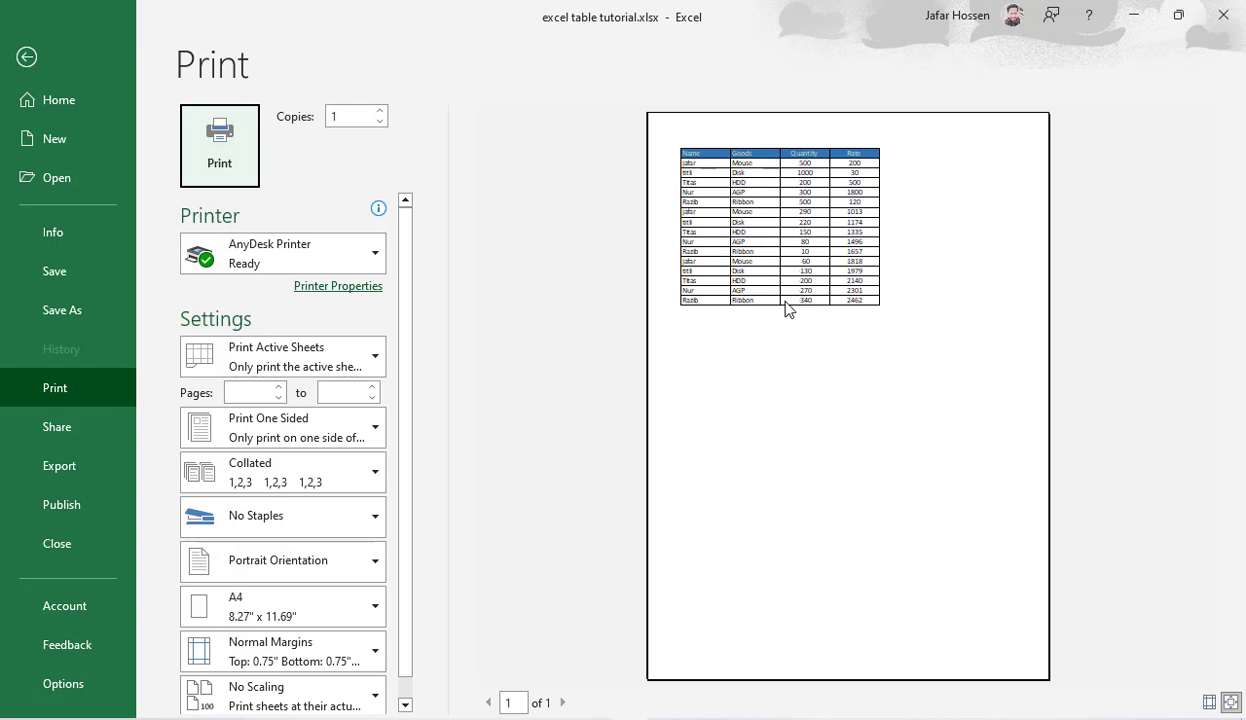
key("Escape")
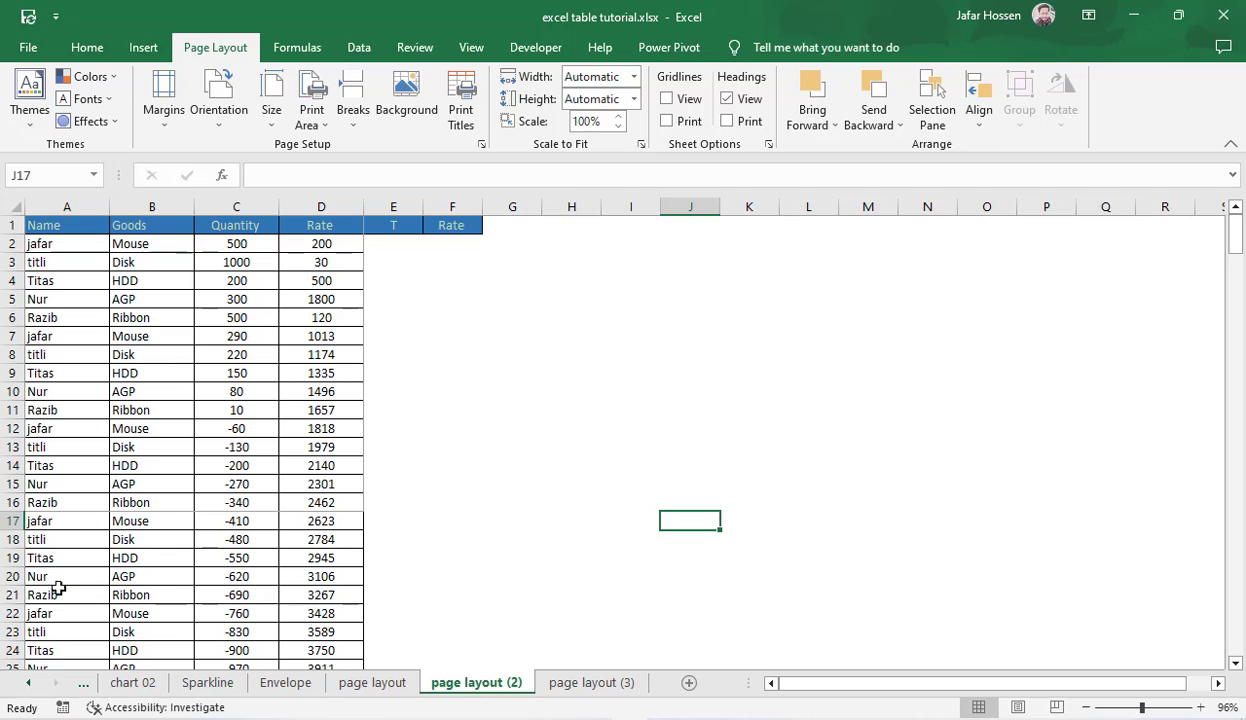
Step: Set cells A20:D38 as the print area instead and check the pages in print preview
left_click_drag(58, 582, 330, 712)
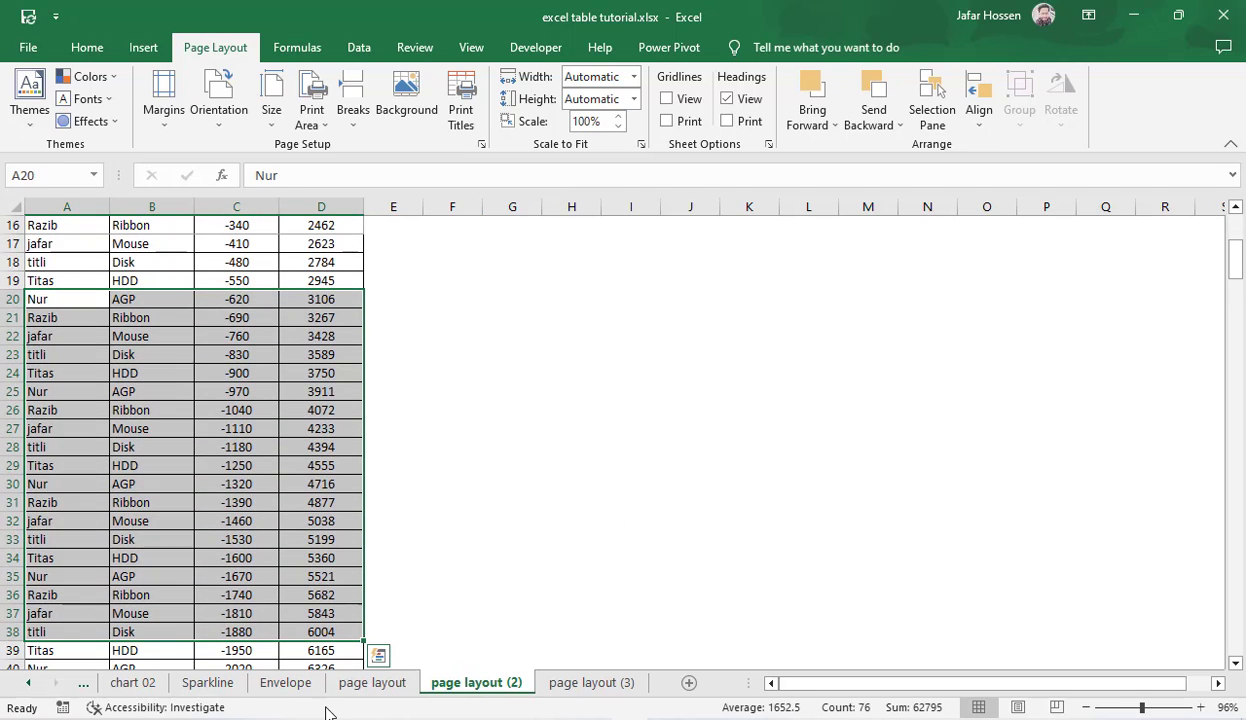
left_click(311, 120)
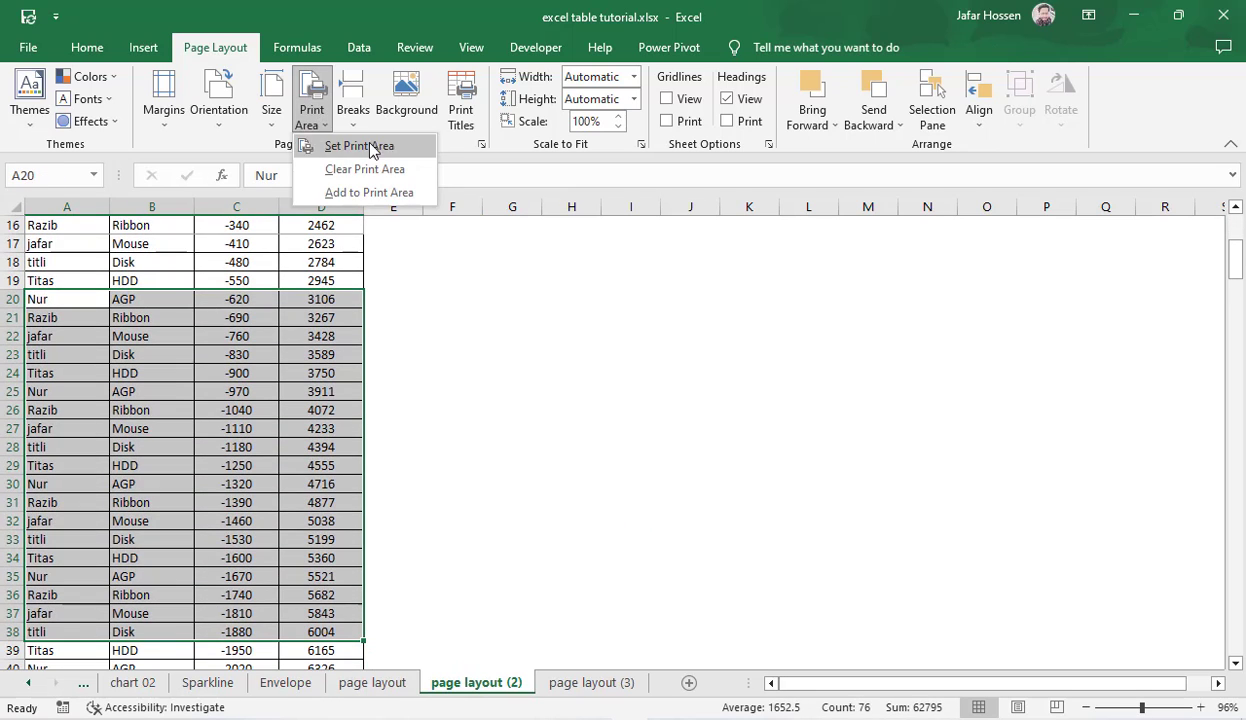
left_click(352, 148)
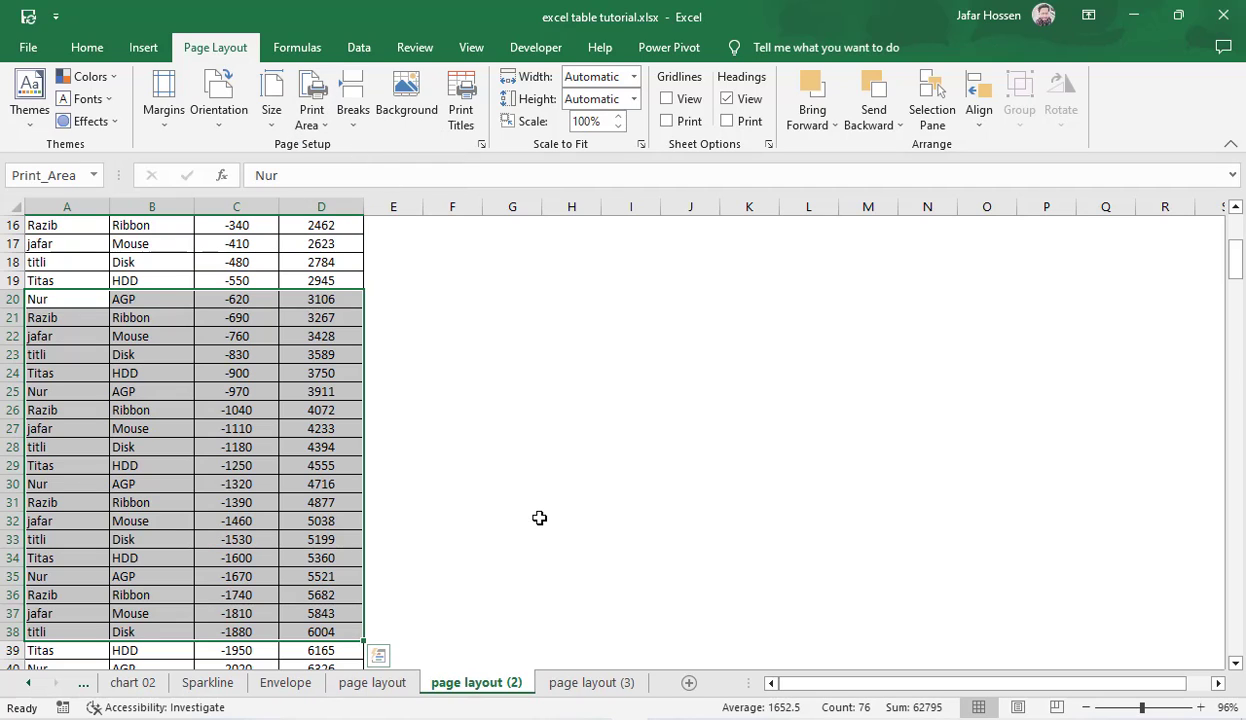
key("ctrl+p")
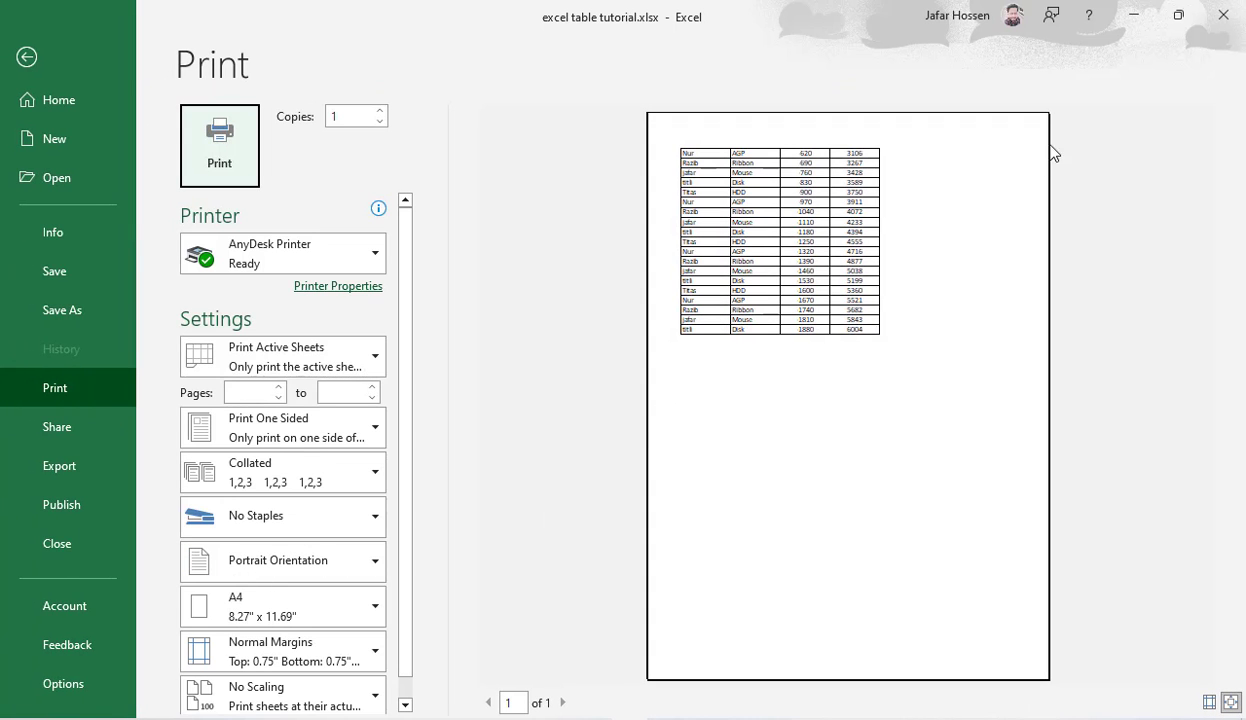
left_click(562, 703)
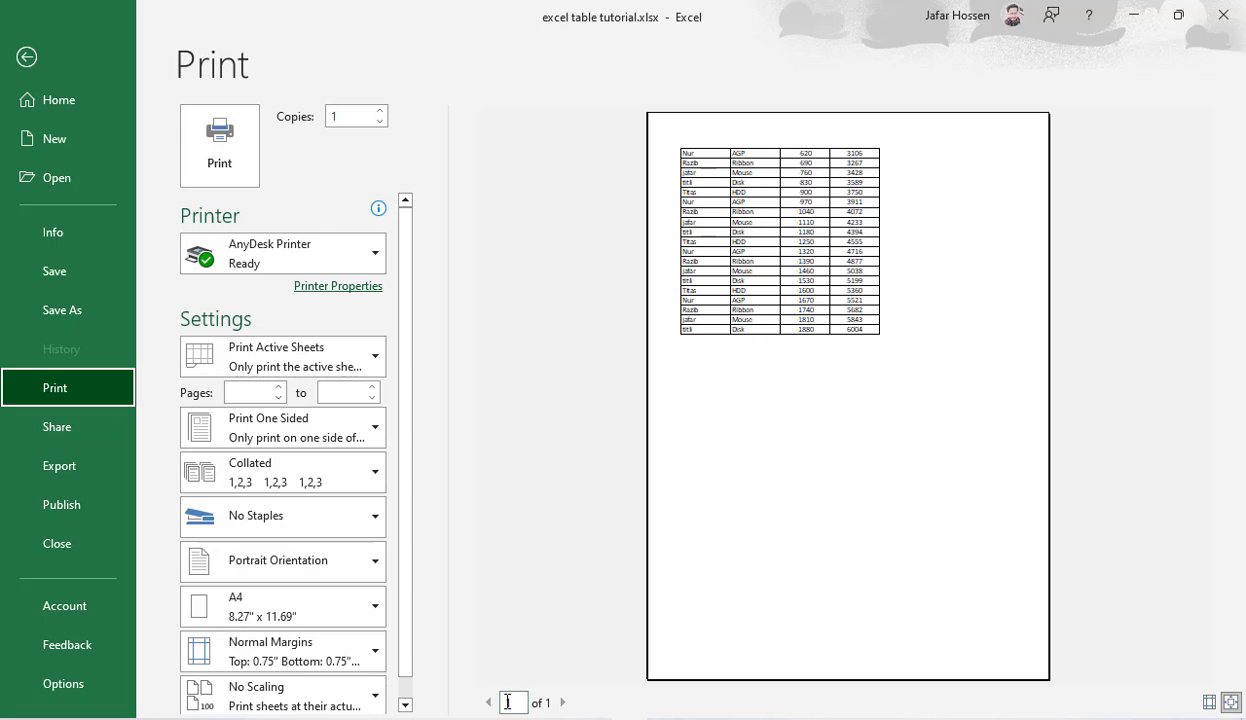
key("Escape")
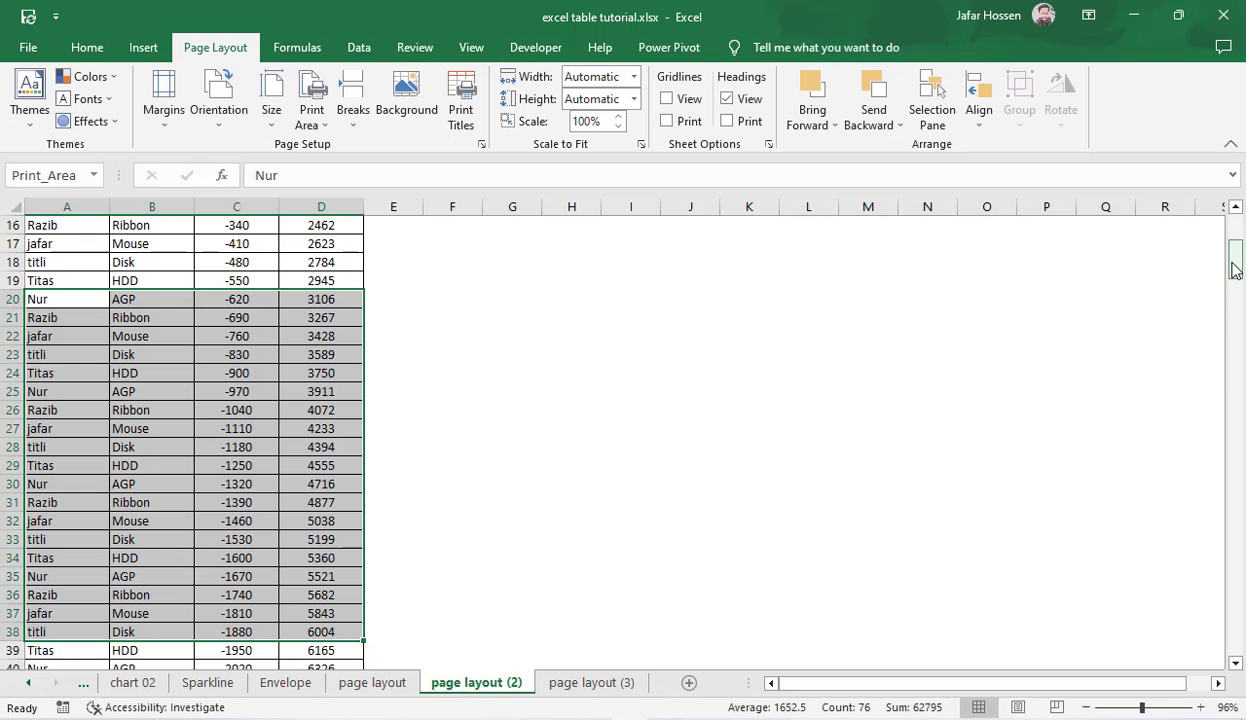
Step: Add cells A1:D14 to the existing print area and view both pages in print preview
left_click_drag(1236, 262, 1236, 218)
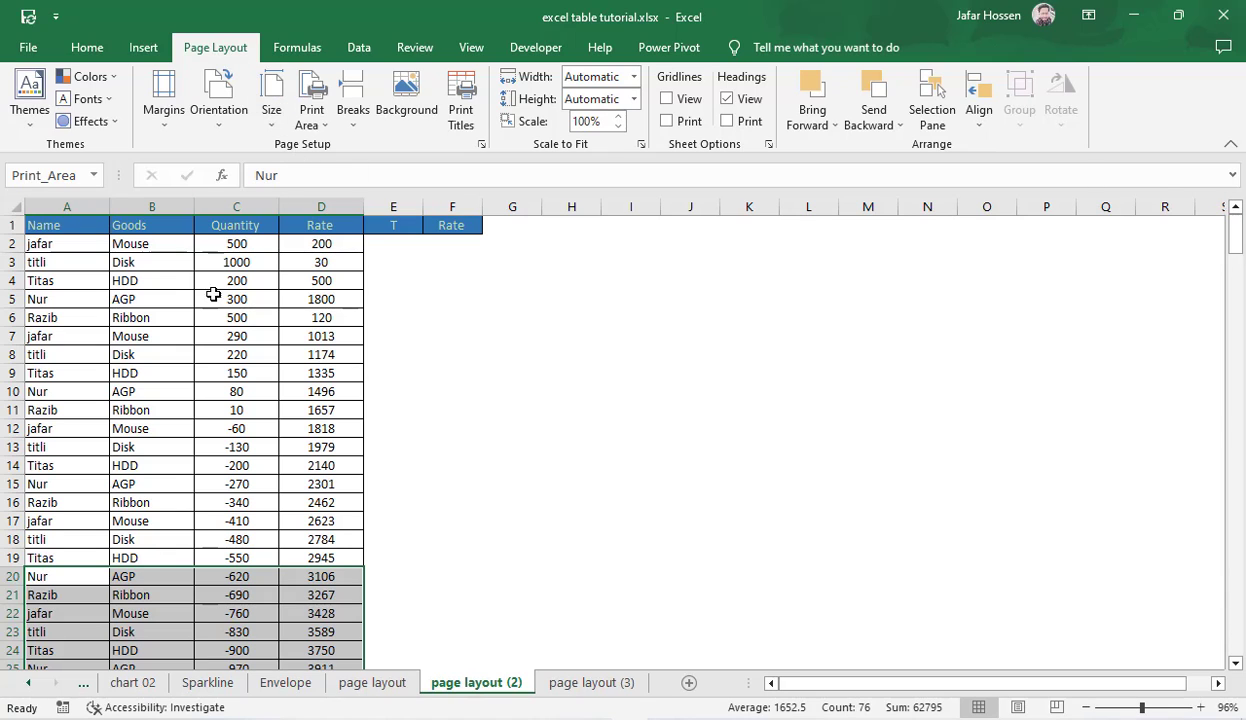
left_click(208, 355)
left_click(70, 232)
left_click_drag(70, 237, 320, 465)
left_click(311, 125)
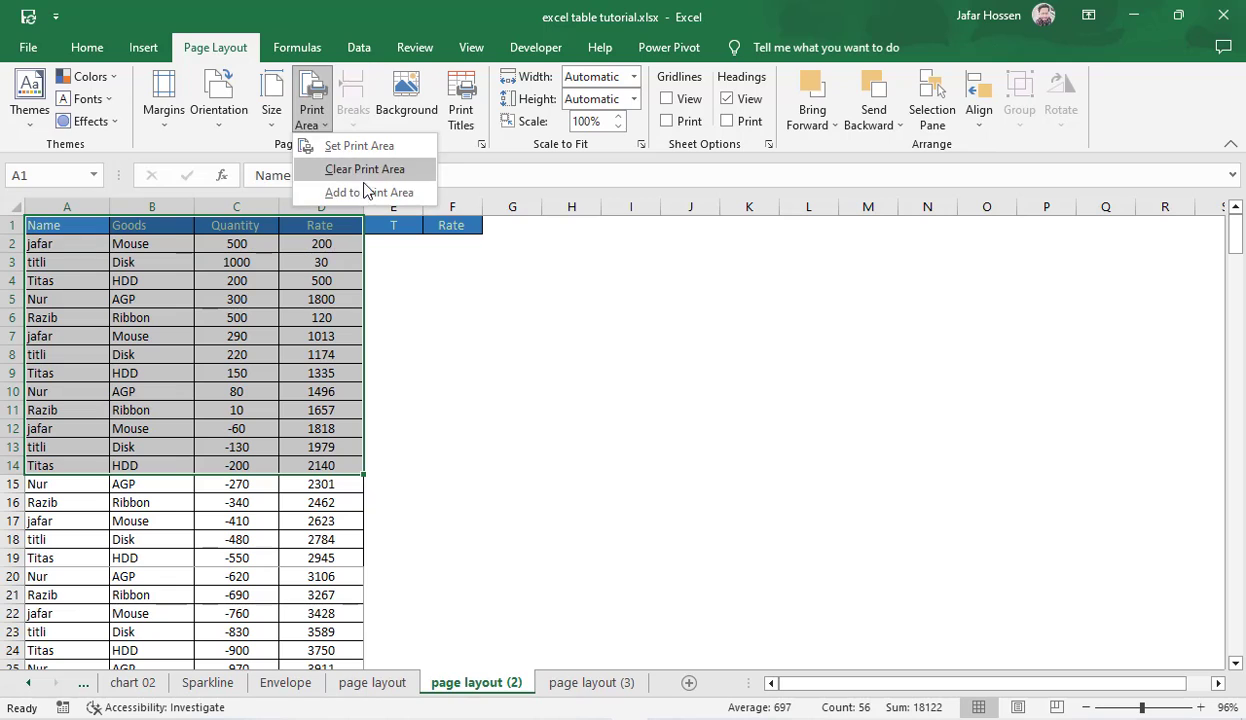
left_click(355, 190)
left_click(504, 441)
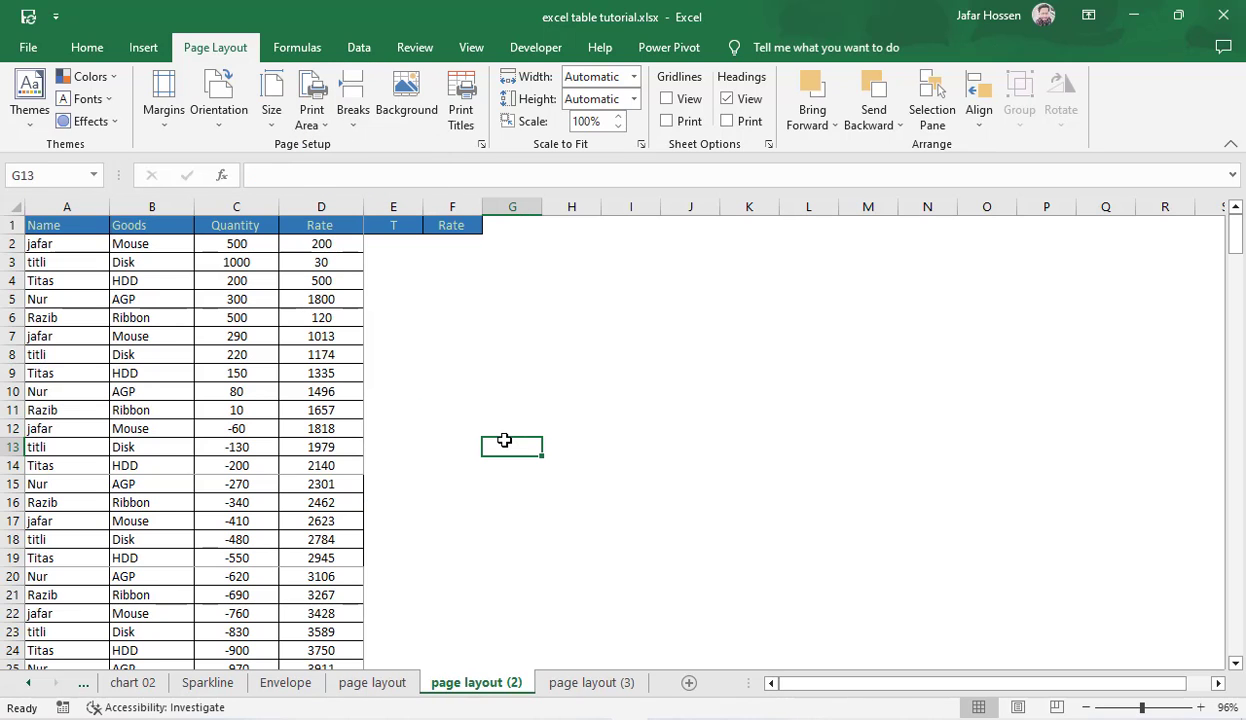
key("ctrl+p")
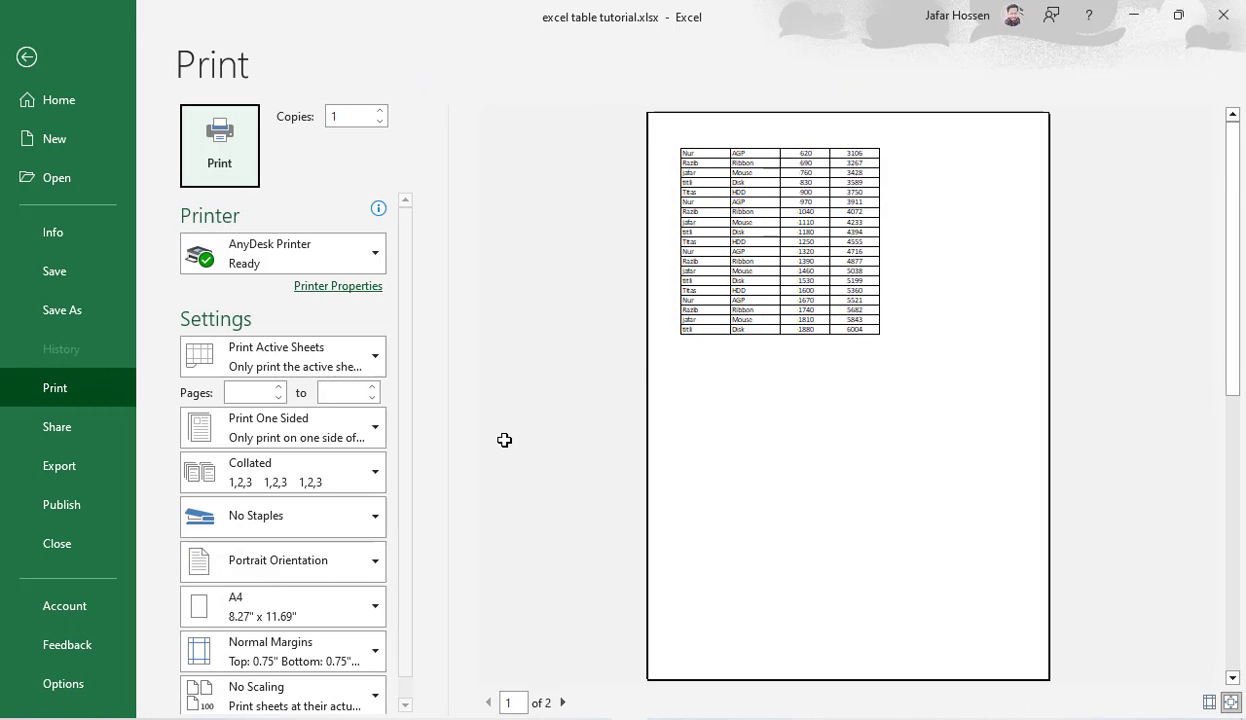
left_click(563, 703)
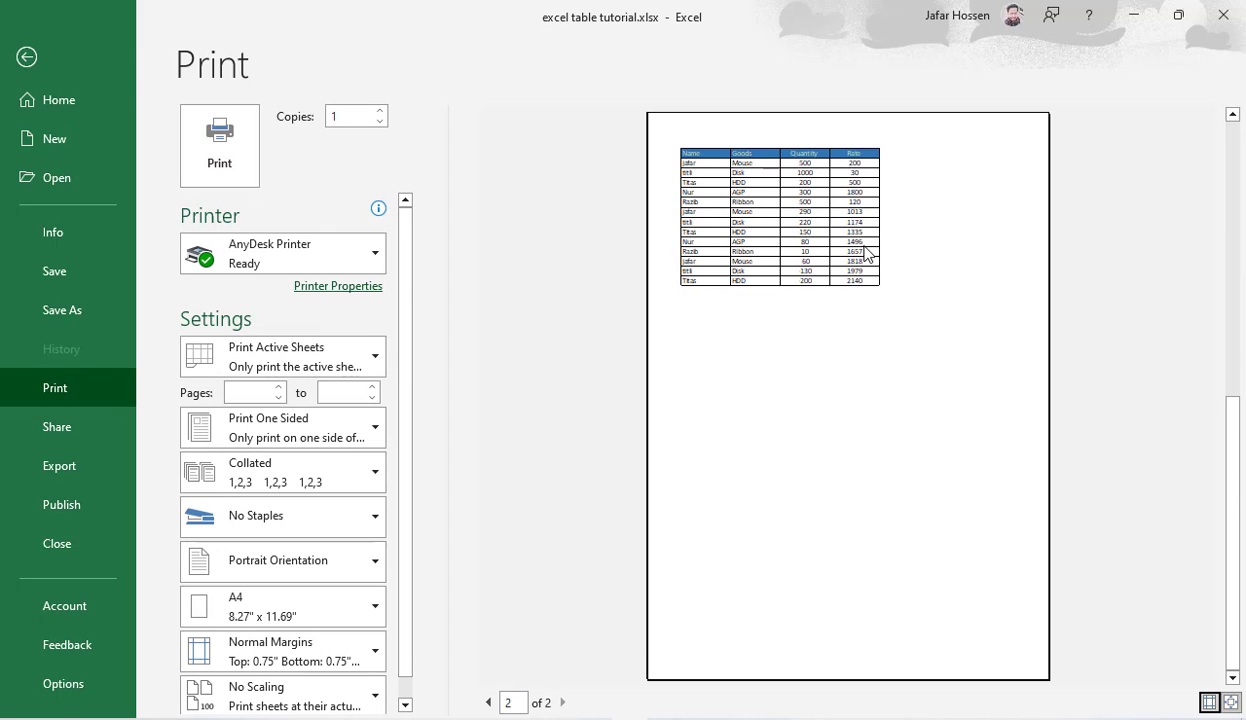
left_click(26, 57)
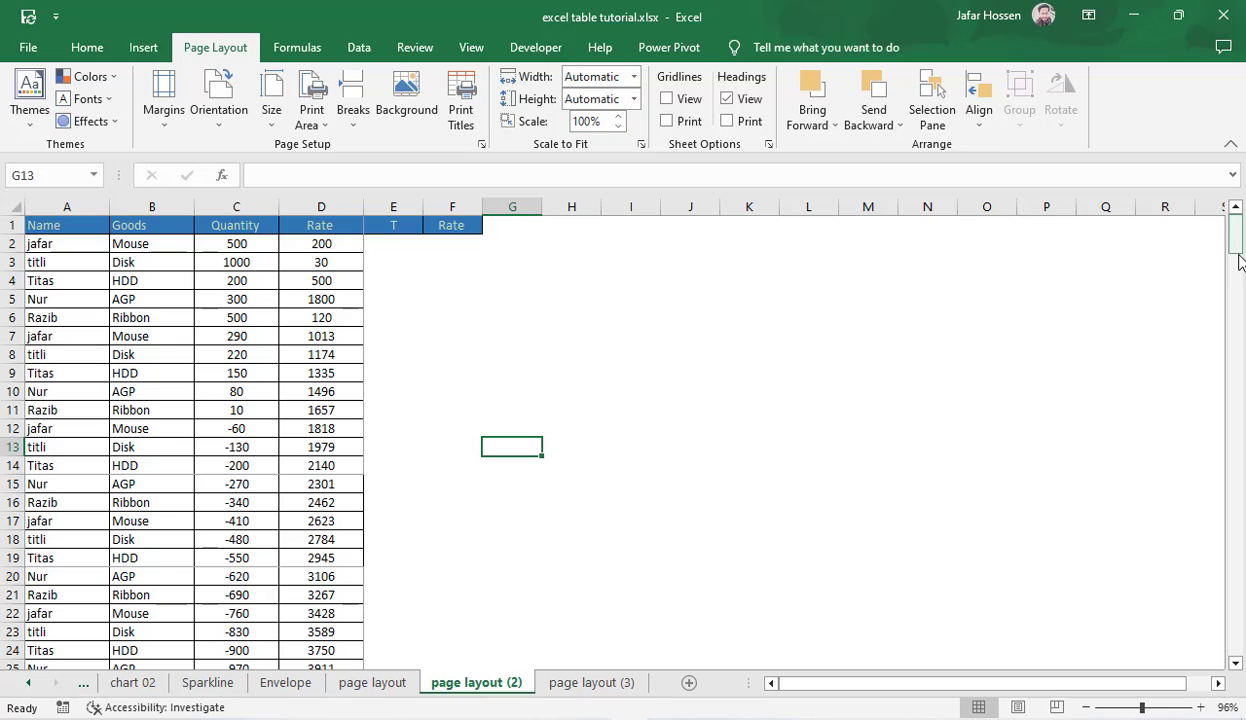
Step: Add cells A51:D64 to the print area and page through all three pages in print preview
left_click_drag(1240, 262, 1205, 352)
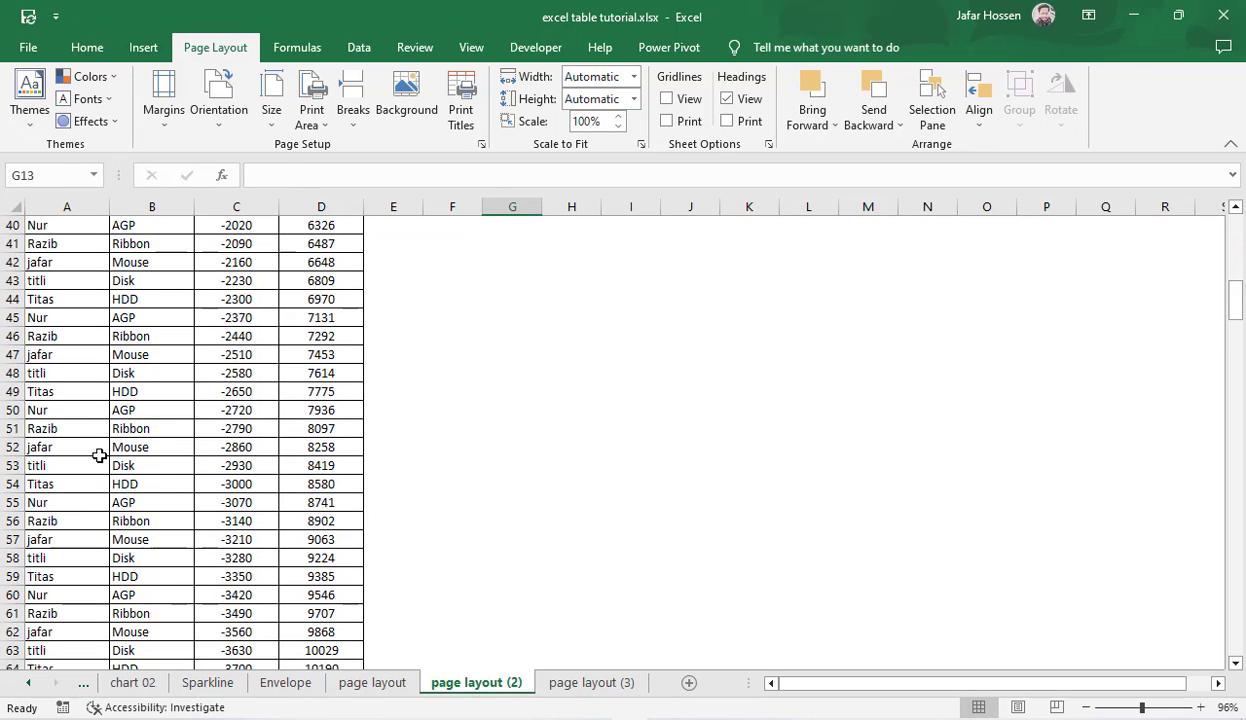
left_click_drag(36, 429, 310, 664)
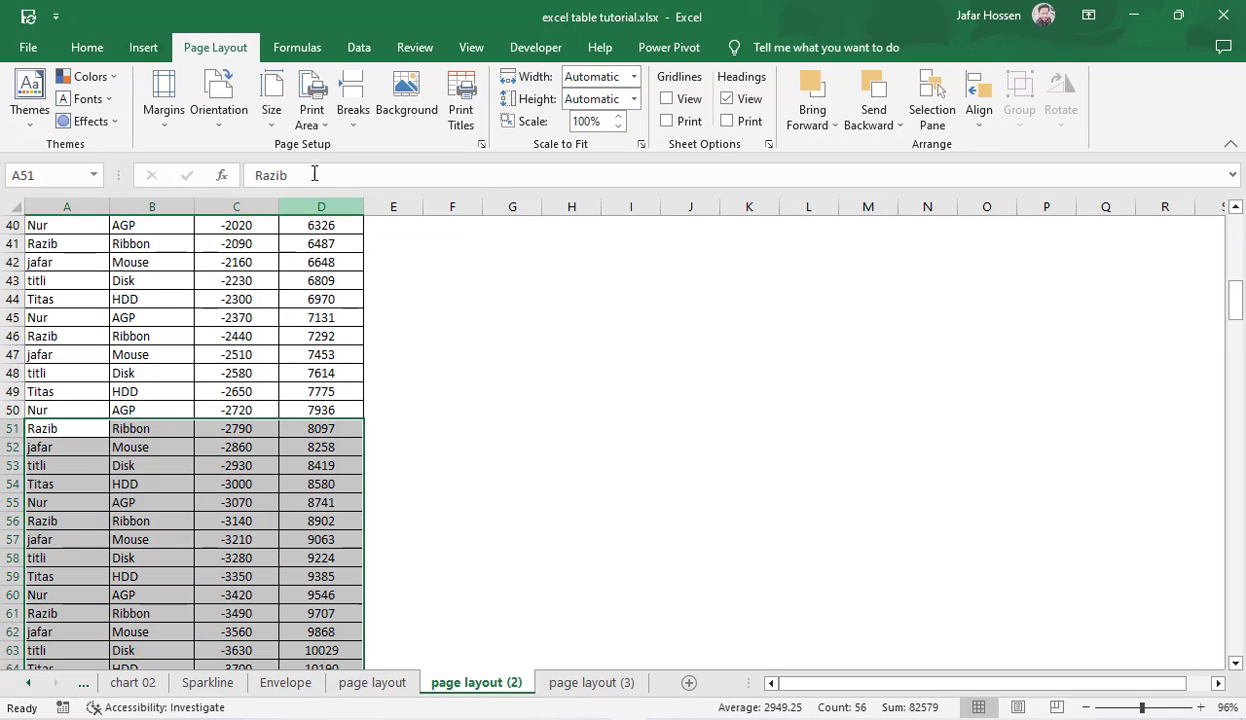
left_click(311, 118)
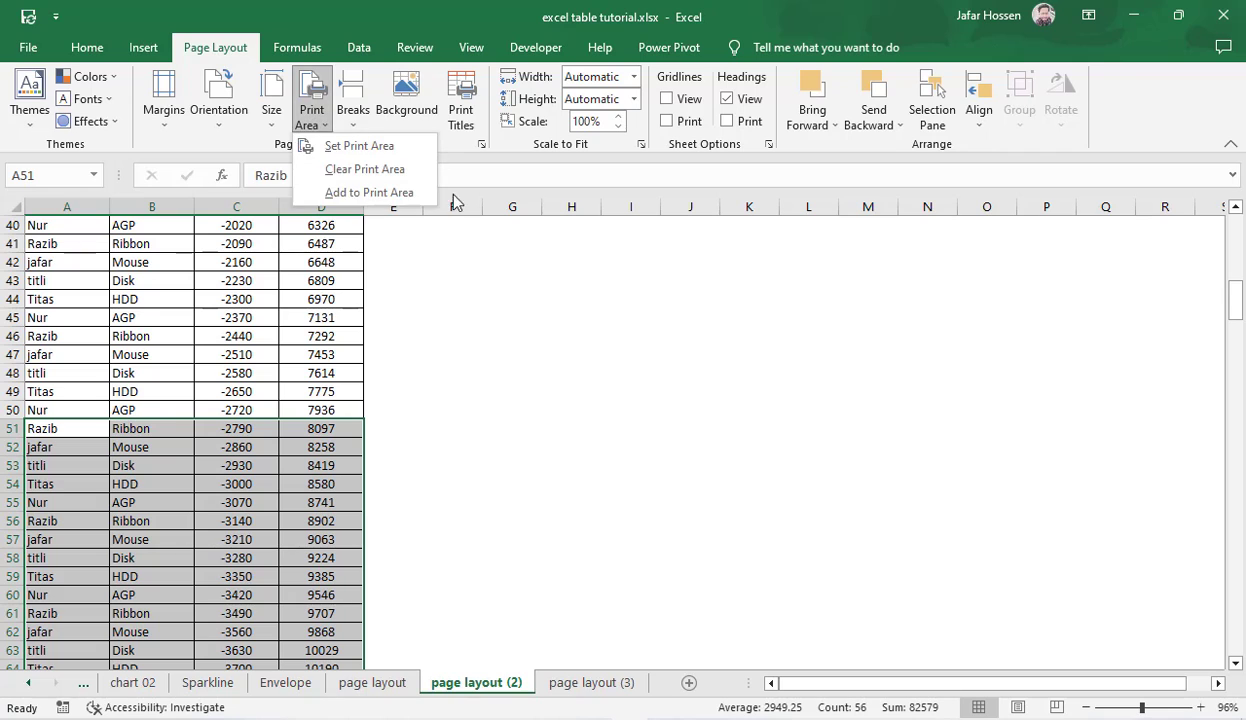
left_click(370, 193)
left_click(523, 486)
key("ctrl+p")
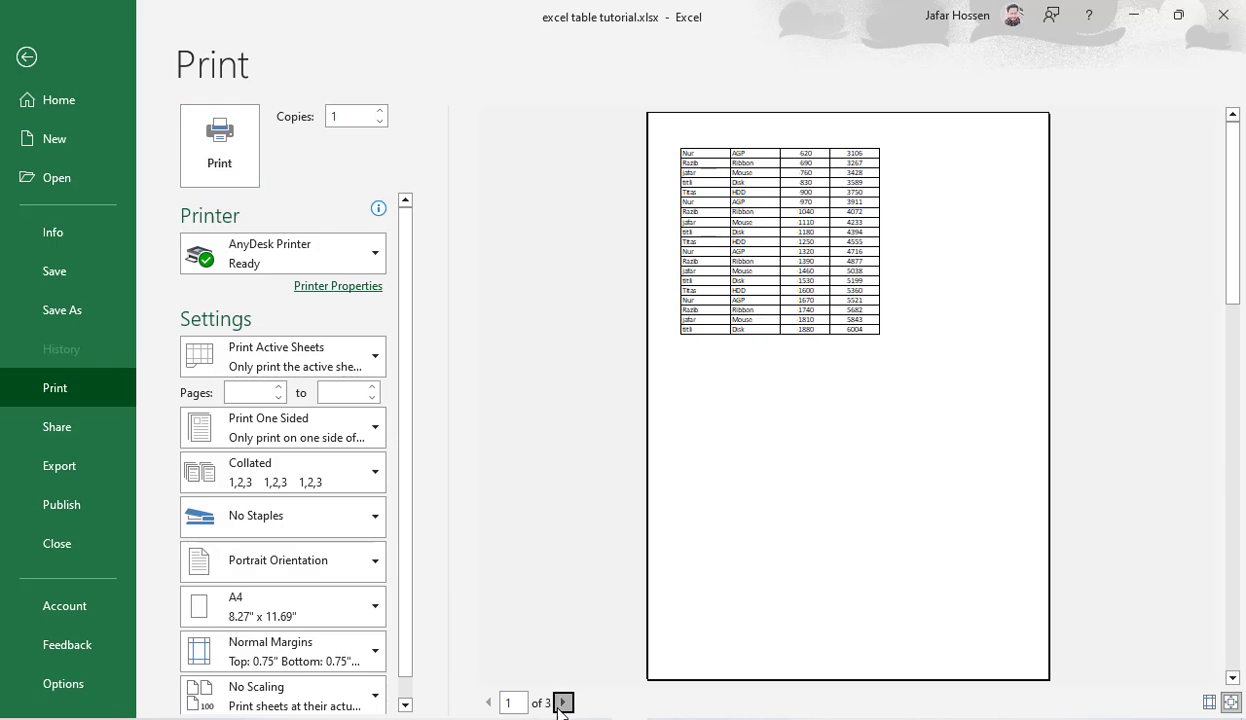
left_click(563, 703)
left_click(563, 703)
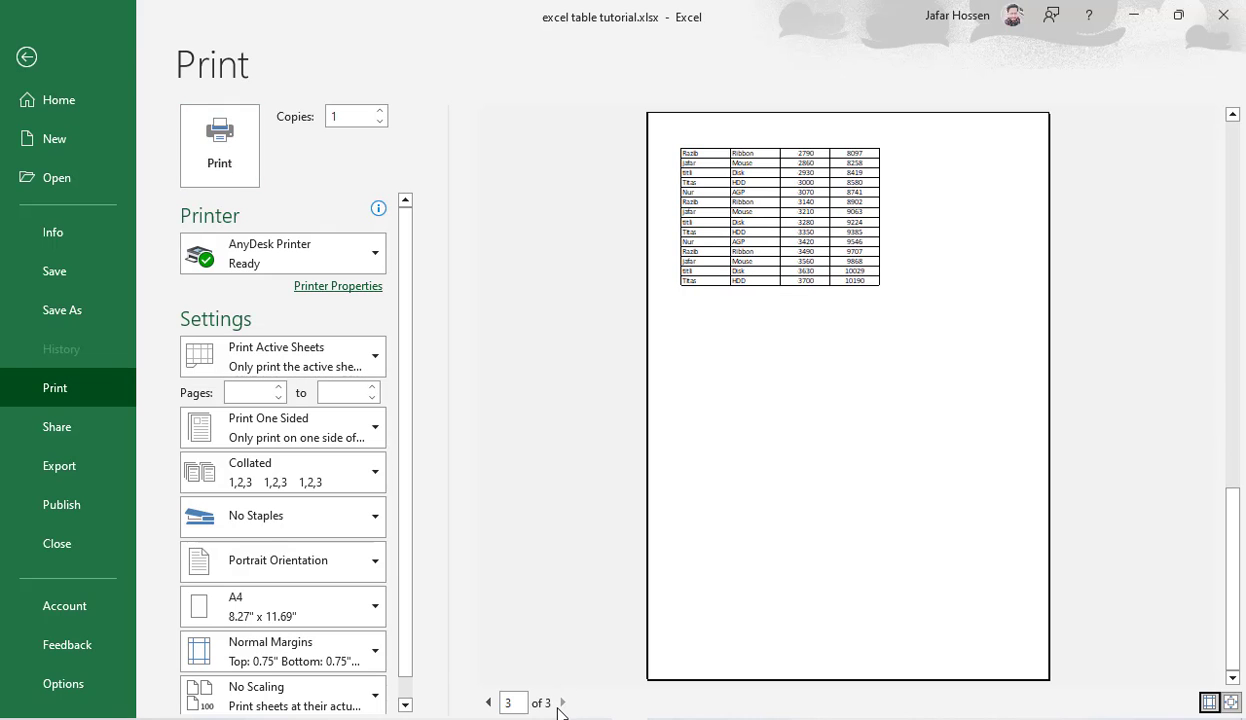
left_click(36, 60)
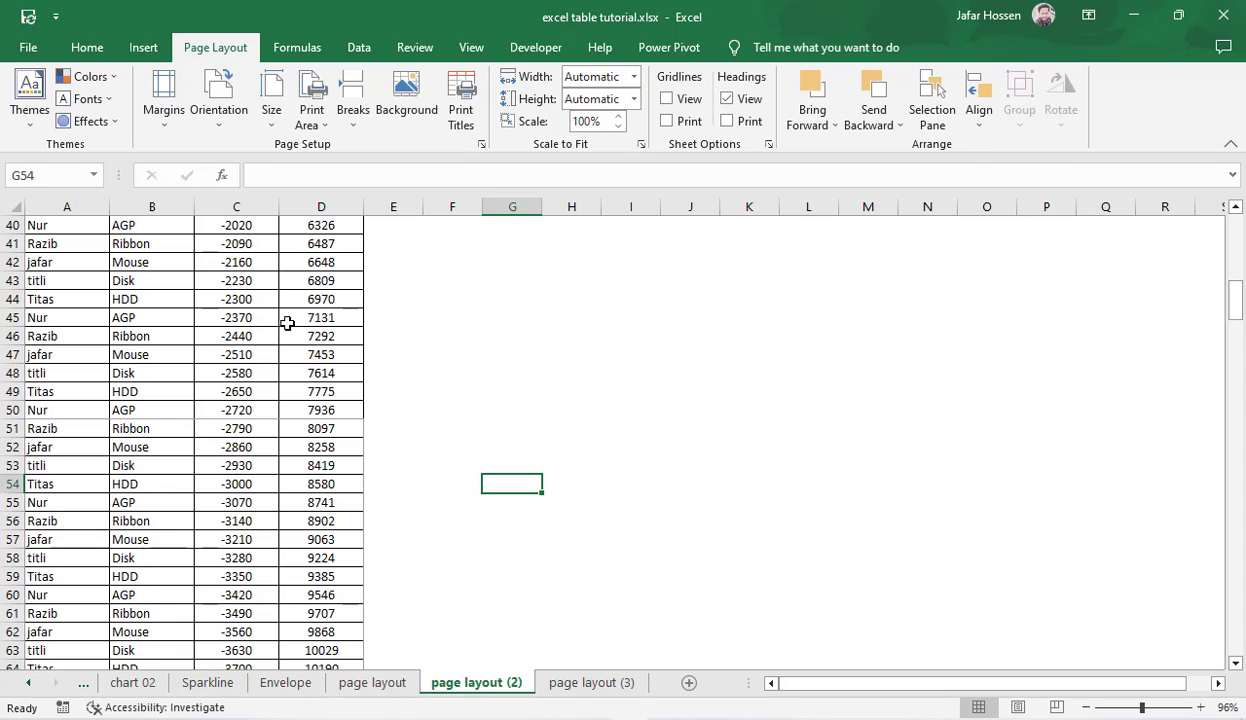
Step: Clear the print area of the page layout (2) sheet and check the whole sheet in print preview
left_click(309, 124)
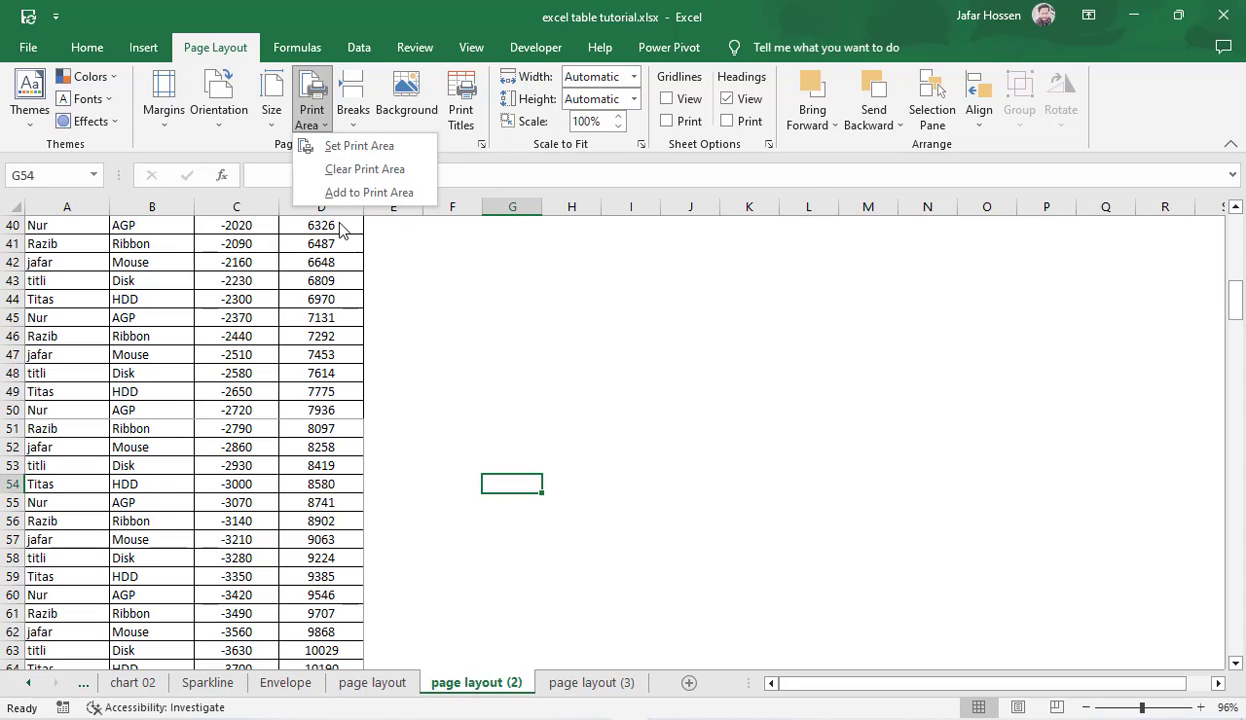
left_click(366, 169)
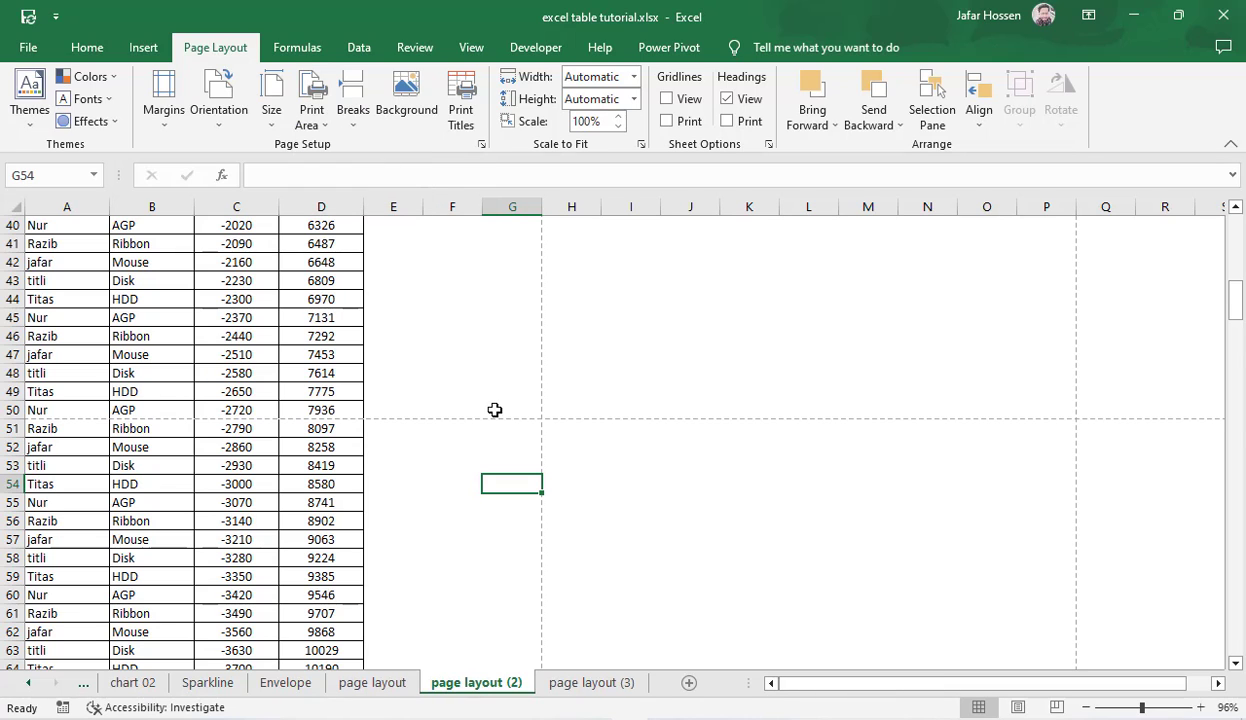
left_click_drag(1240, 305, 1222, 193)
key("ctrl+p")
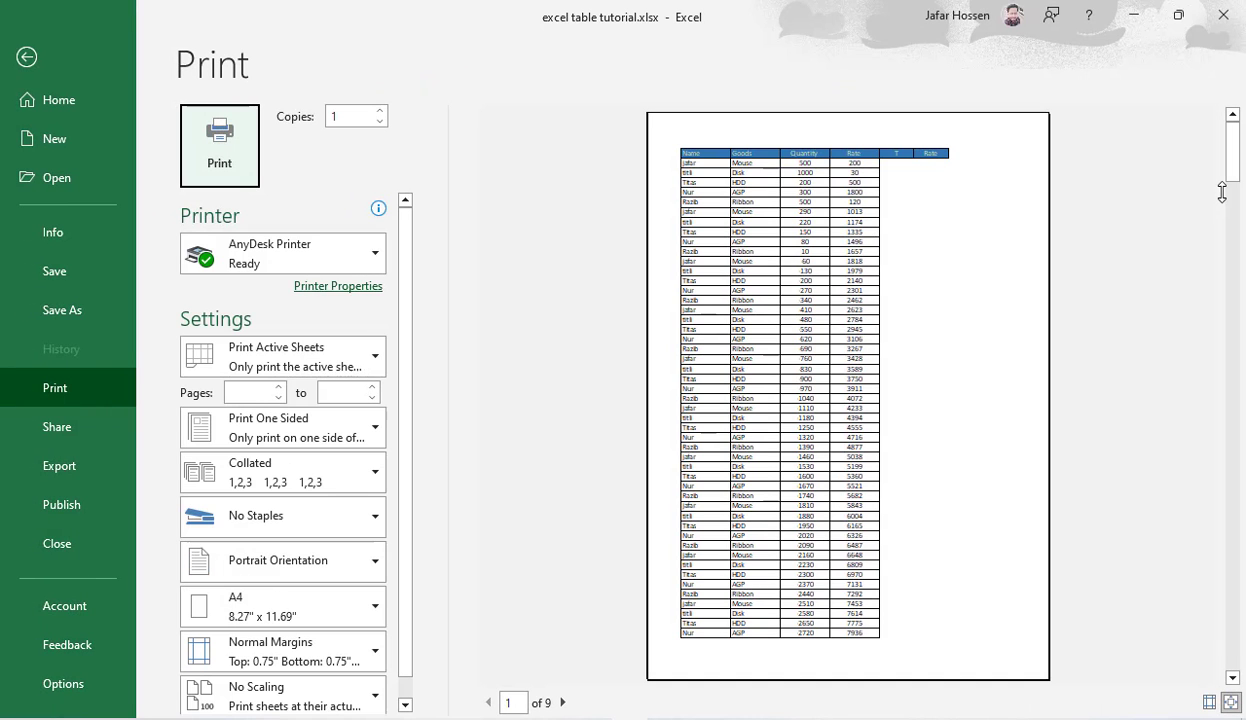
key("Escape")
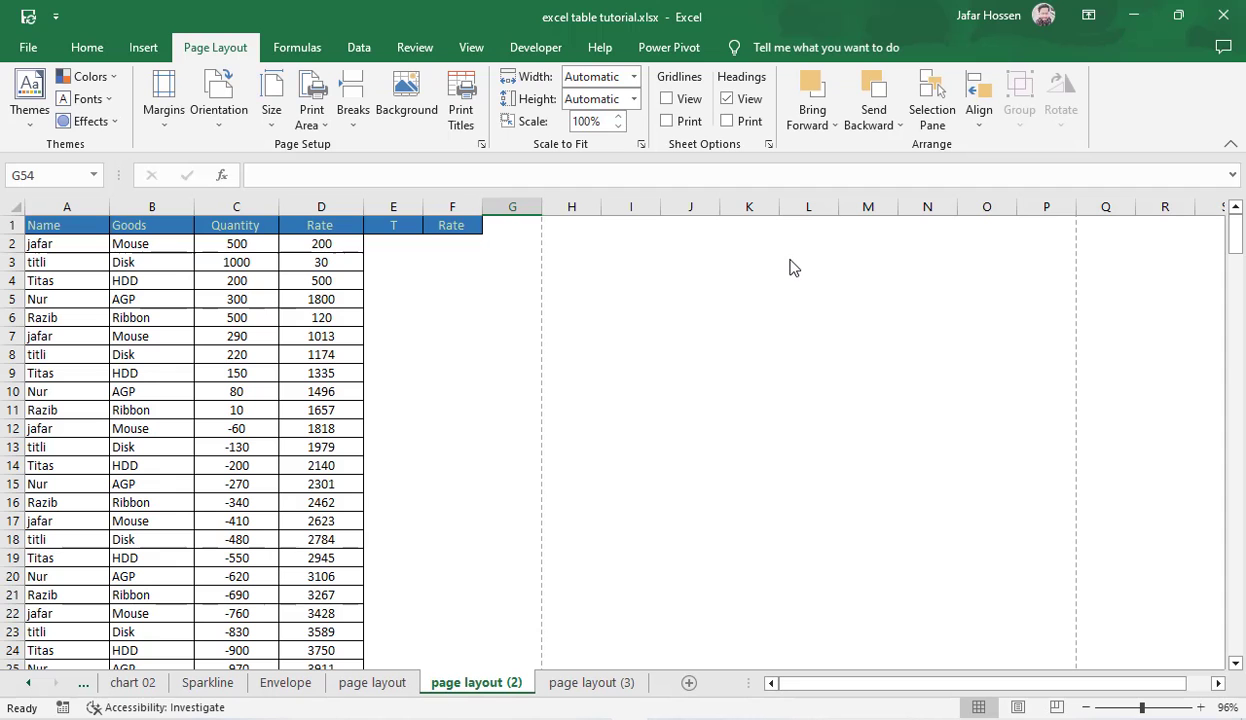
Step: Open the page layout (3) sheet and examine where its automatic page breaks fall, returning to the header row
left_click(582, 684)
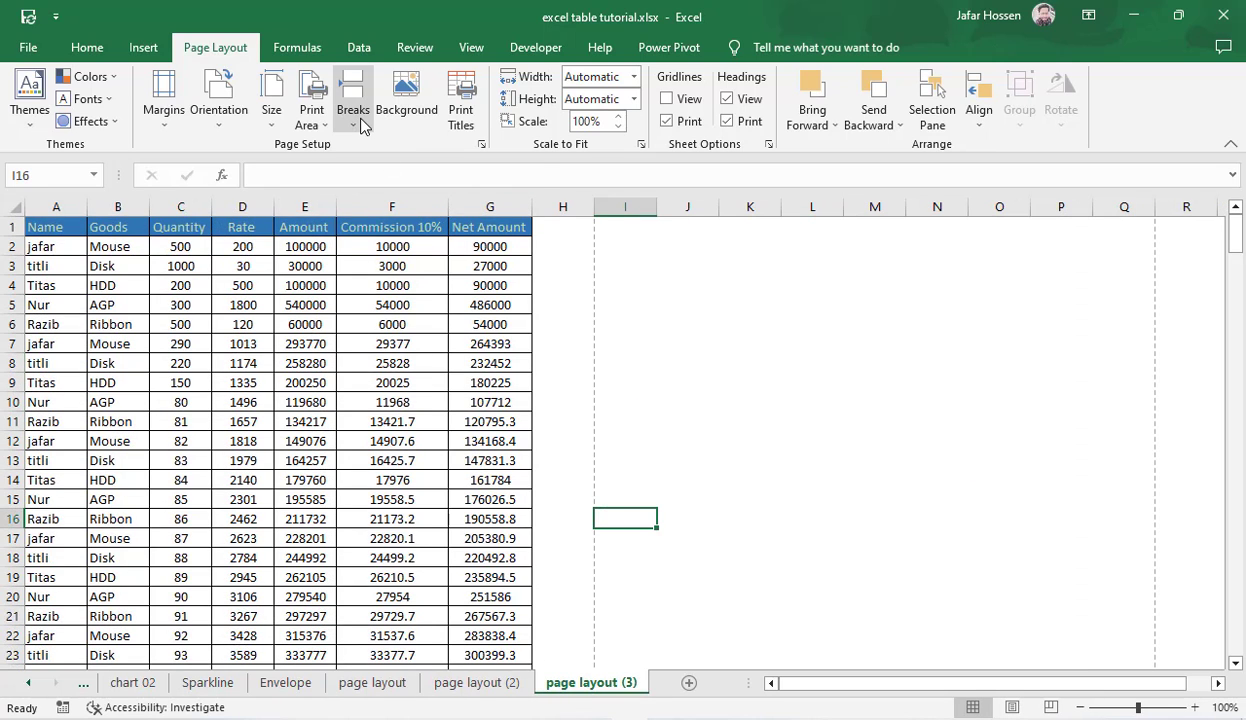
left_click(715, 396)
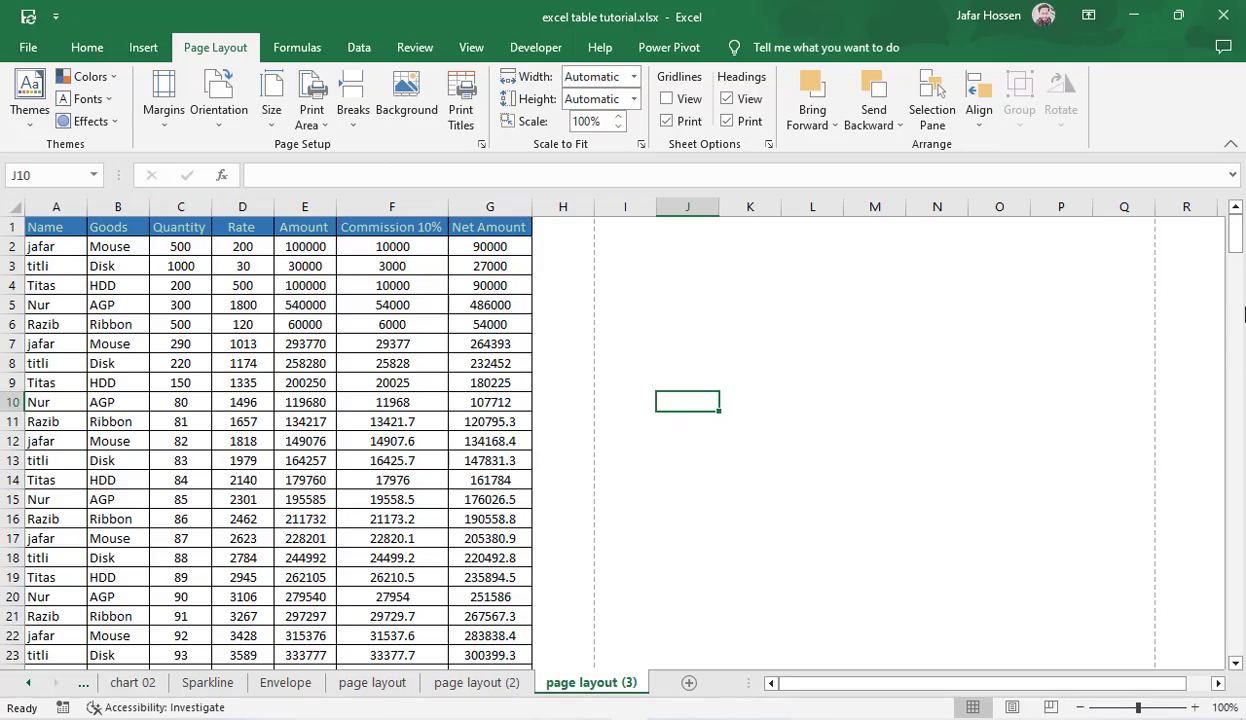
left_click_drag(1240, 240, 1240, 312)
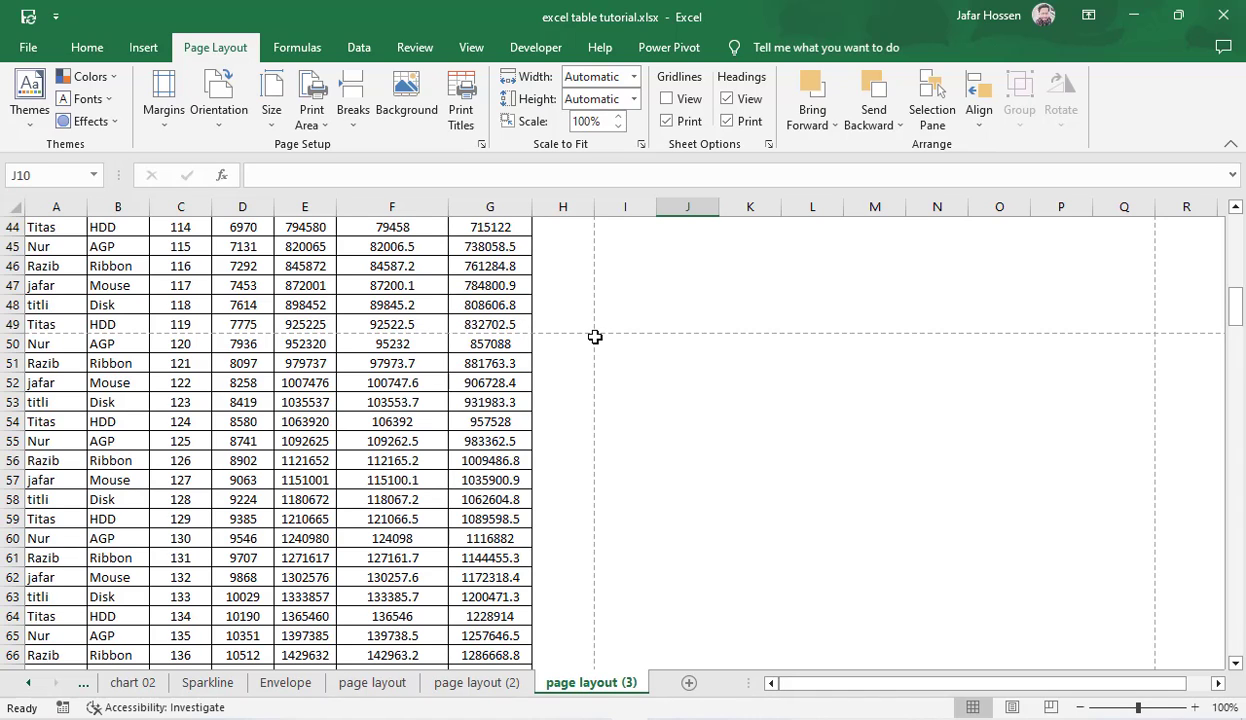
left_click_drag(1240, 316, 1237, 240)
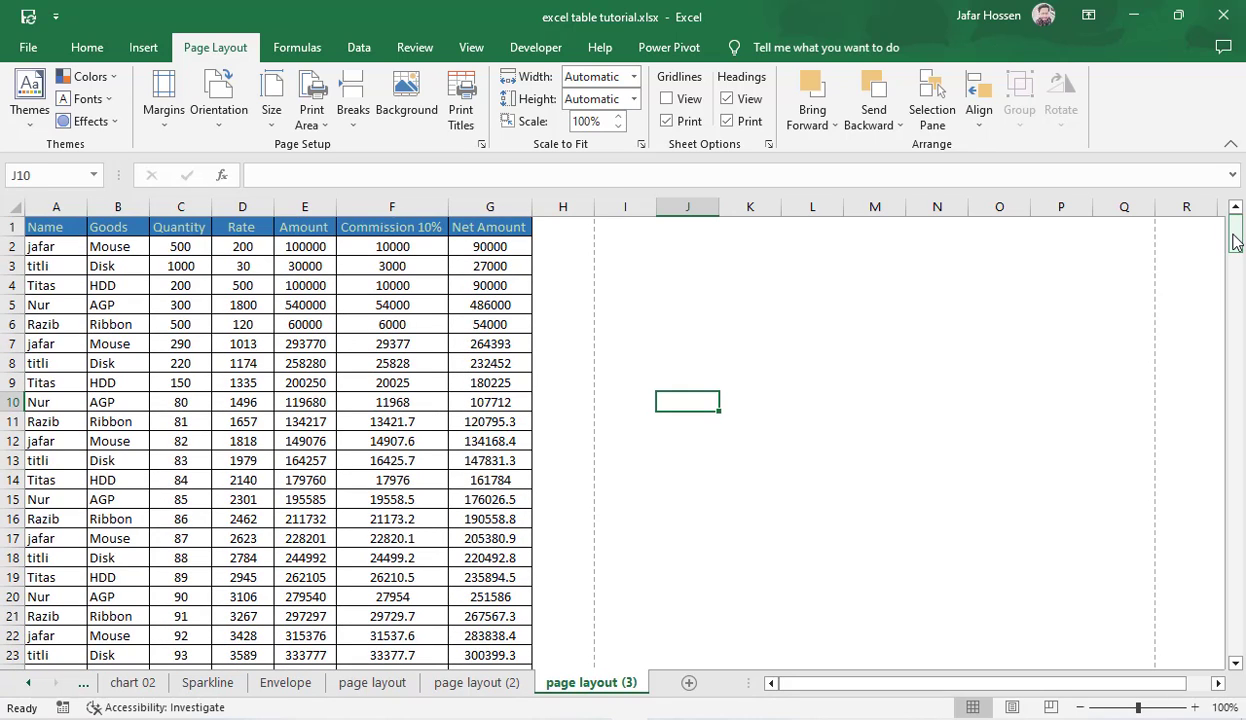
Step: Examine the table rows down to row 17 to pick where the first printed page should end
left_click(545, 565)
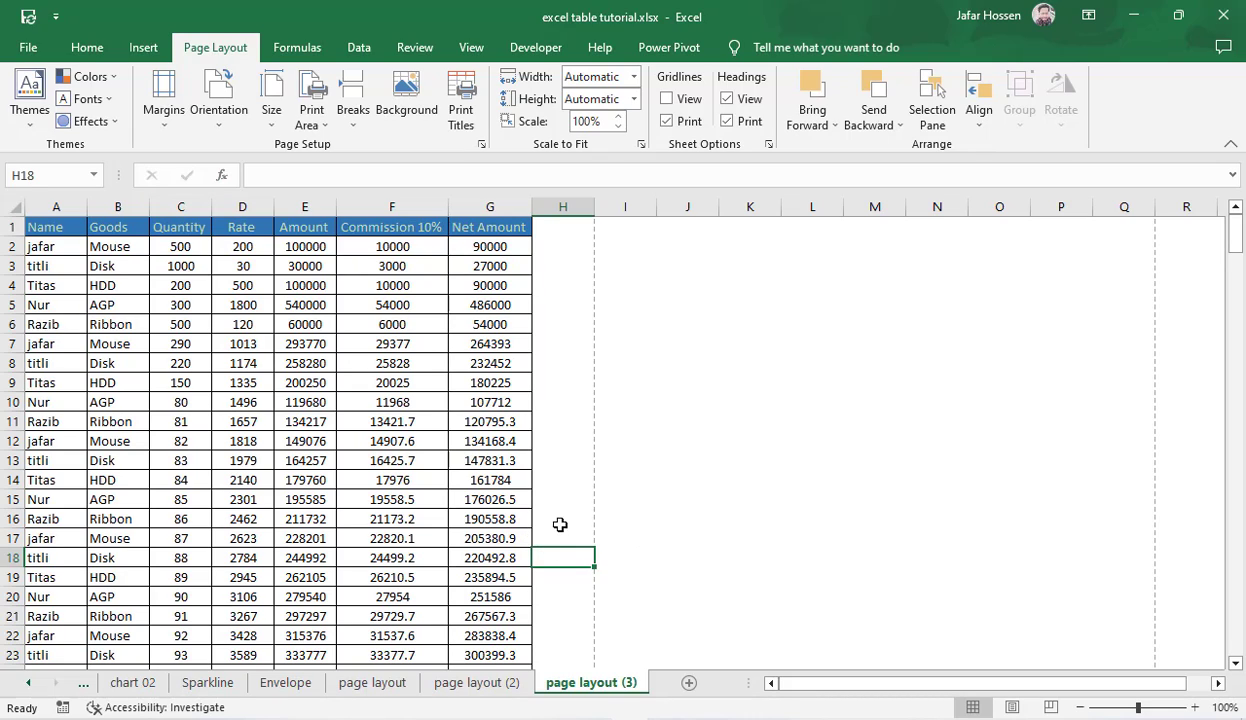
left_click_drag(506, 537, 52, 227)
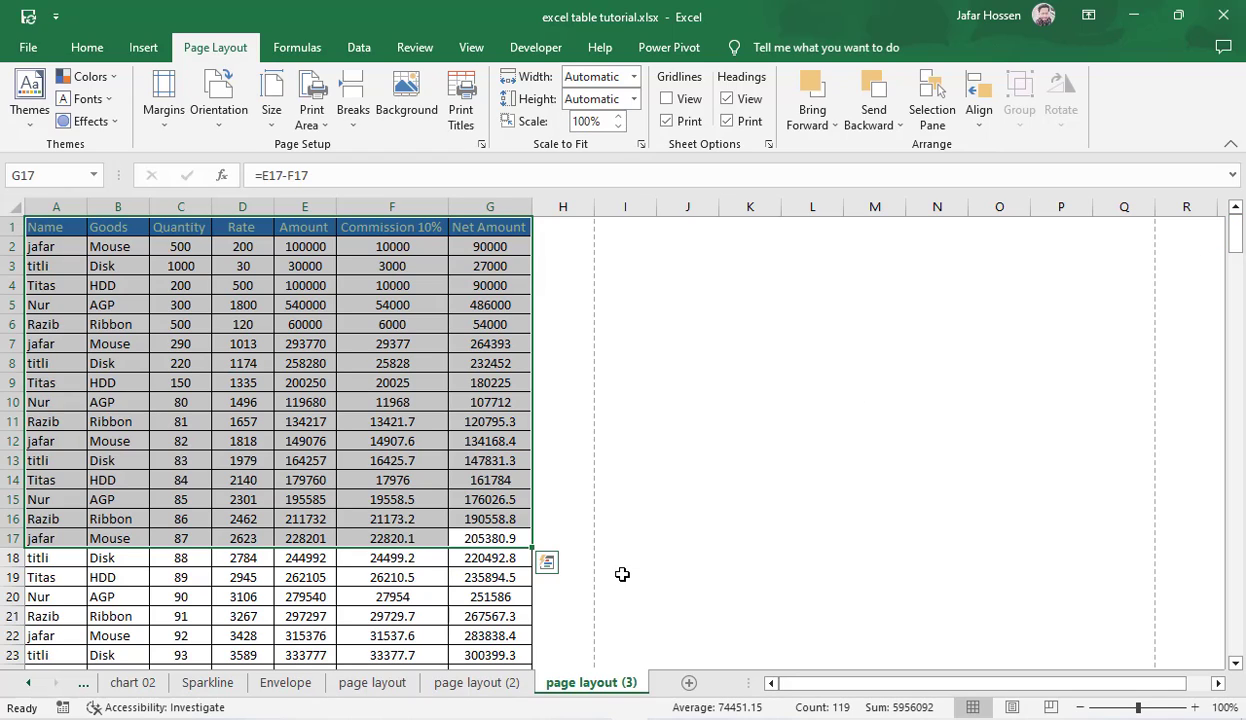
left_click(552, 535)
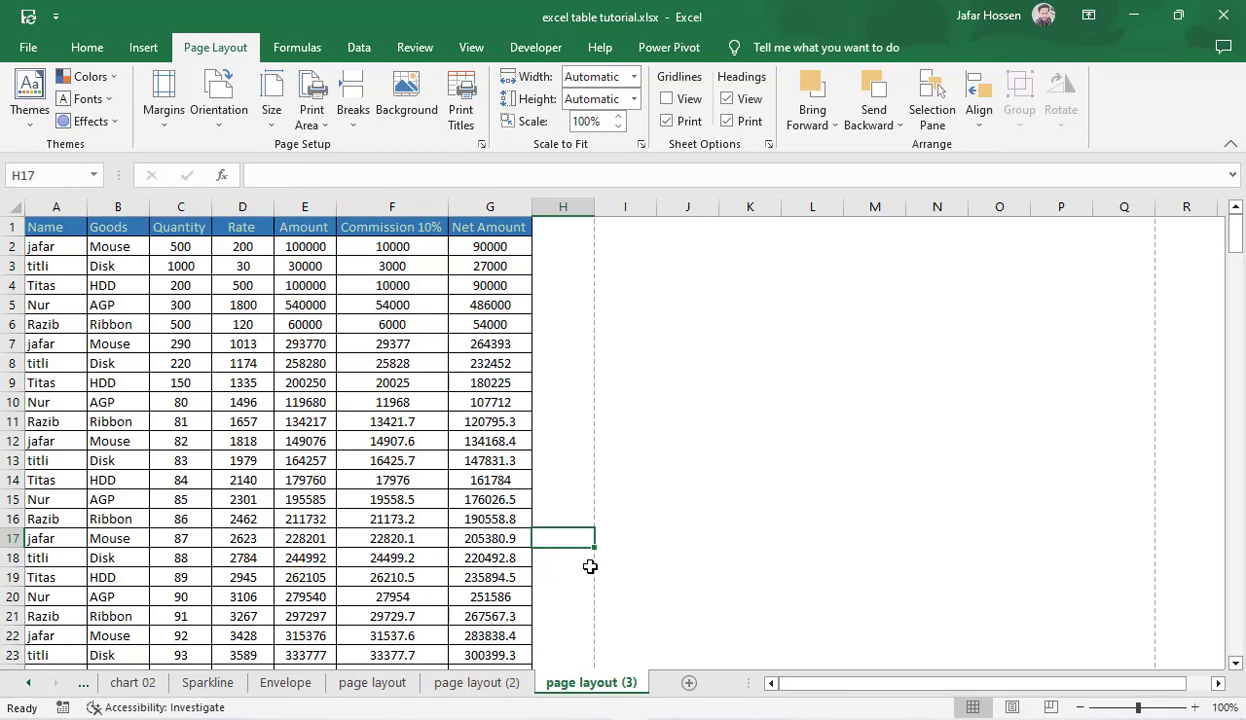
left_click(748, 556)
left_click(472, 537)
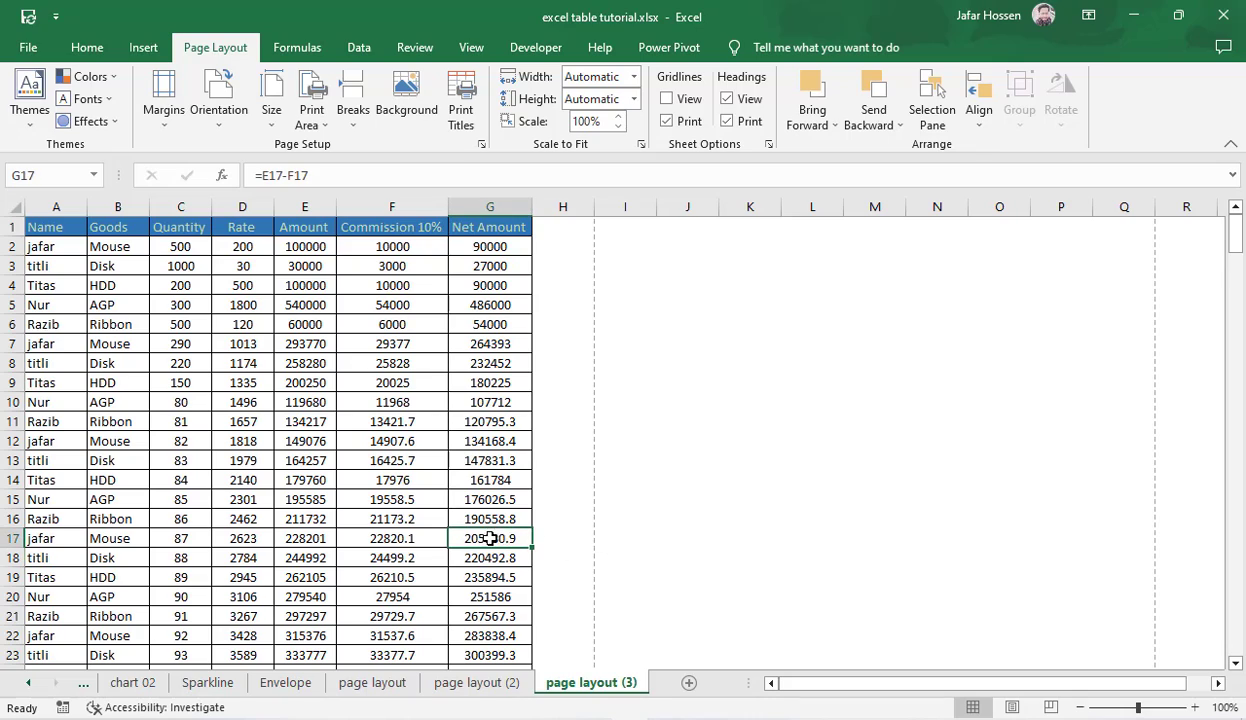
left_click(559, 537)
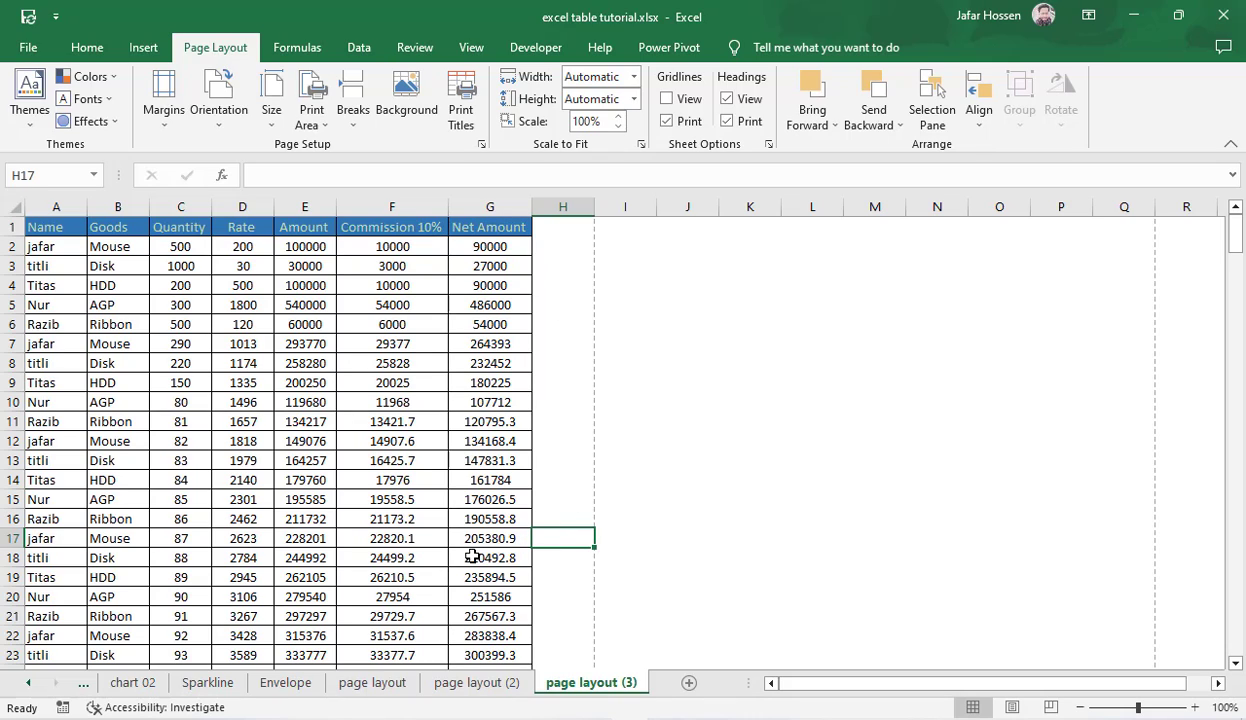
left_click(729, 538)
left_click_drag(705, 541, 402, 540)
left_click(740, 535)
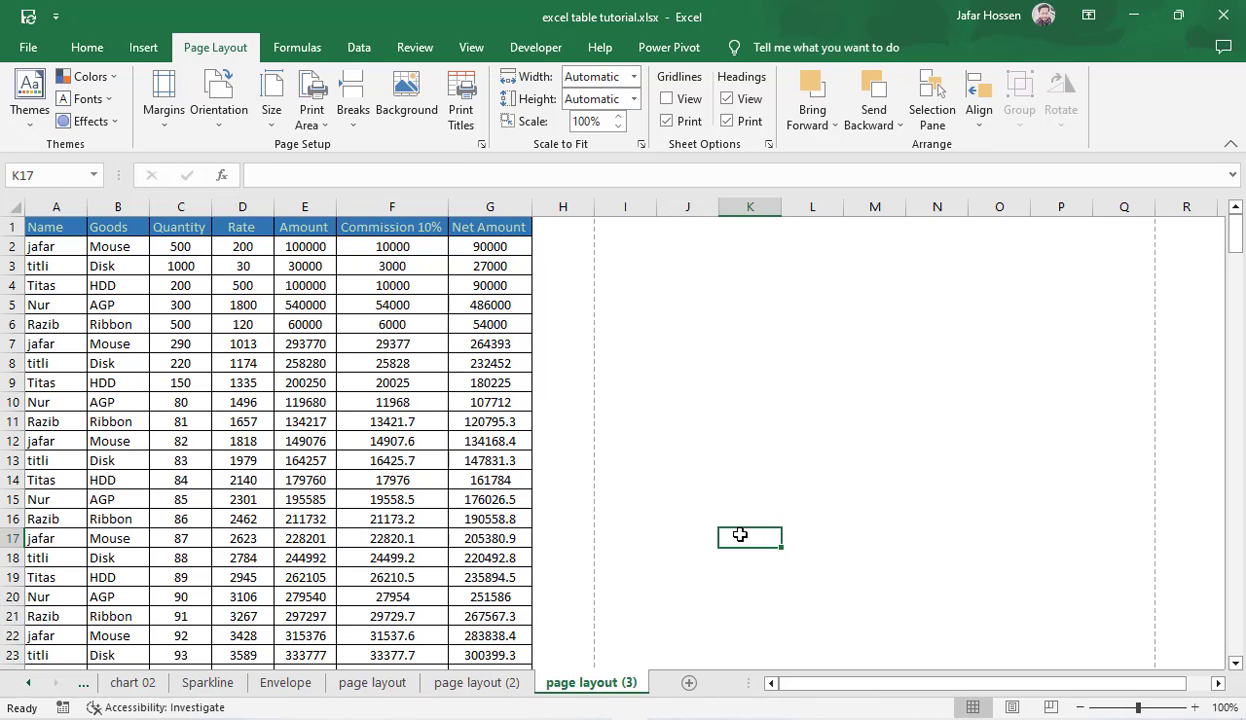
Step: Insert a page break at cell H17, so that row 17 starts a new page
left_click(558, 535)
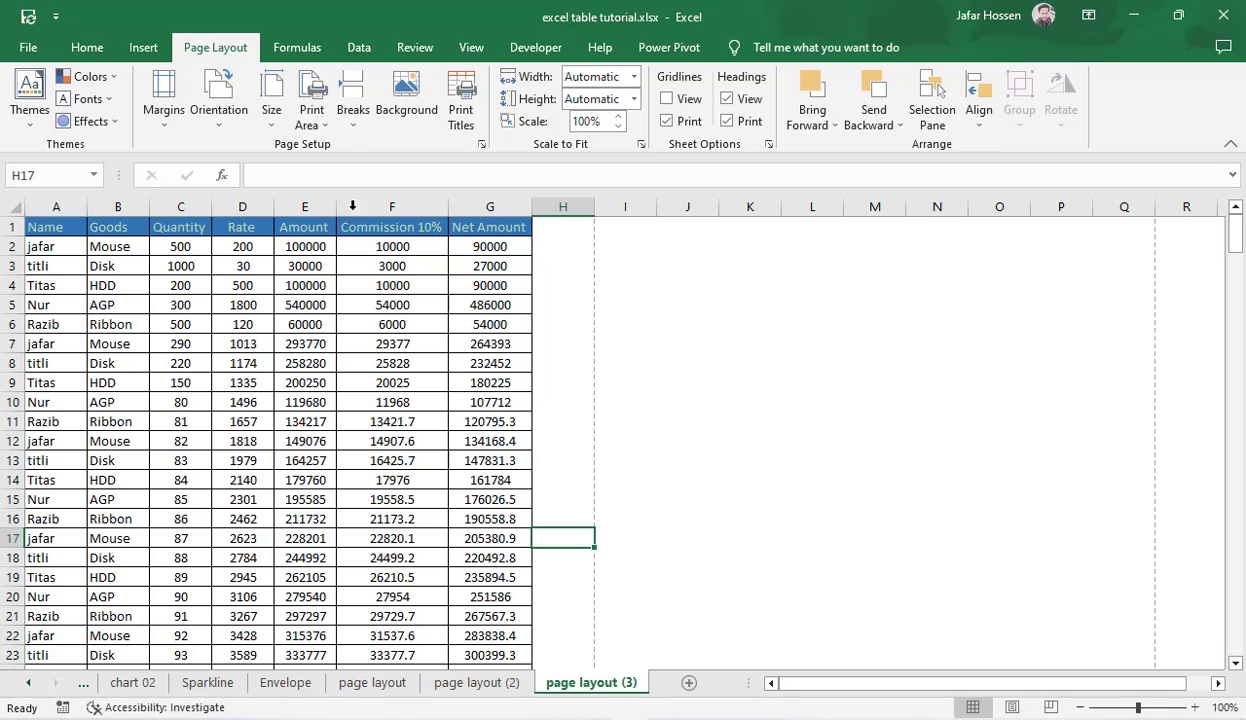
left_click(352, 105)
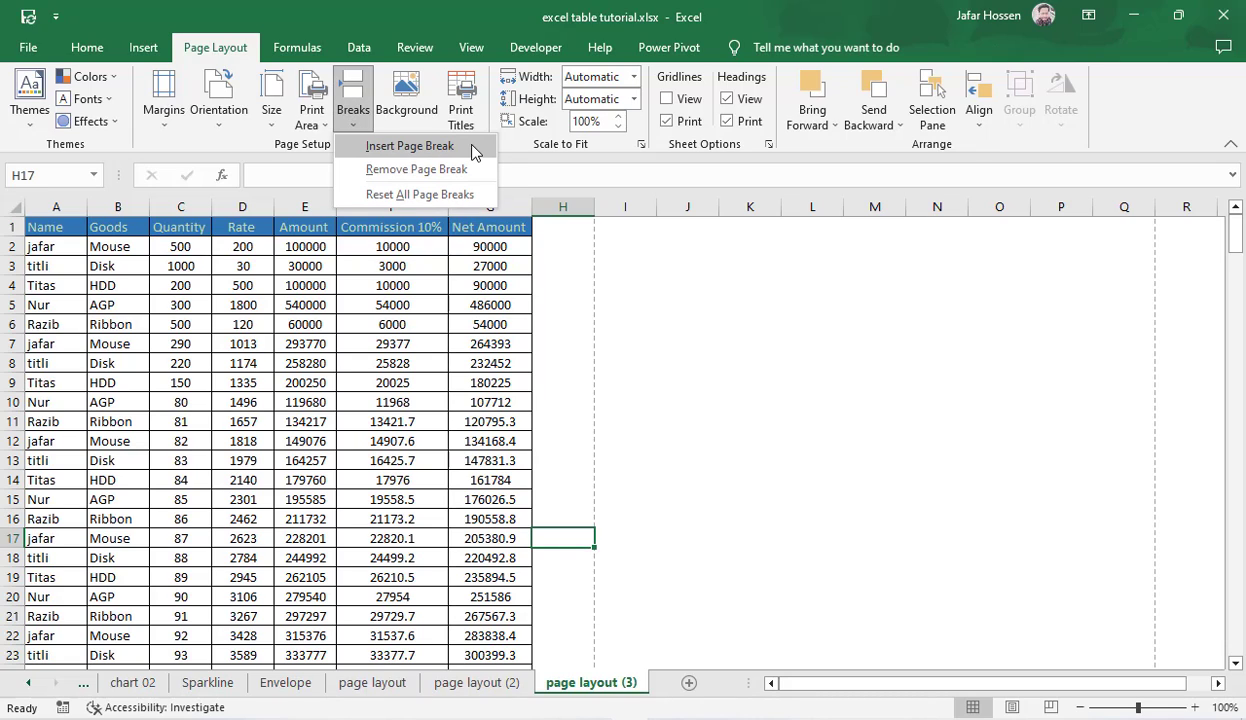
left_click(420, 148)
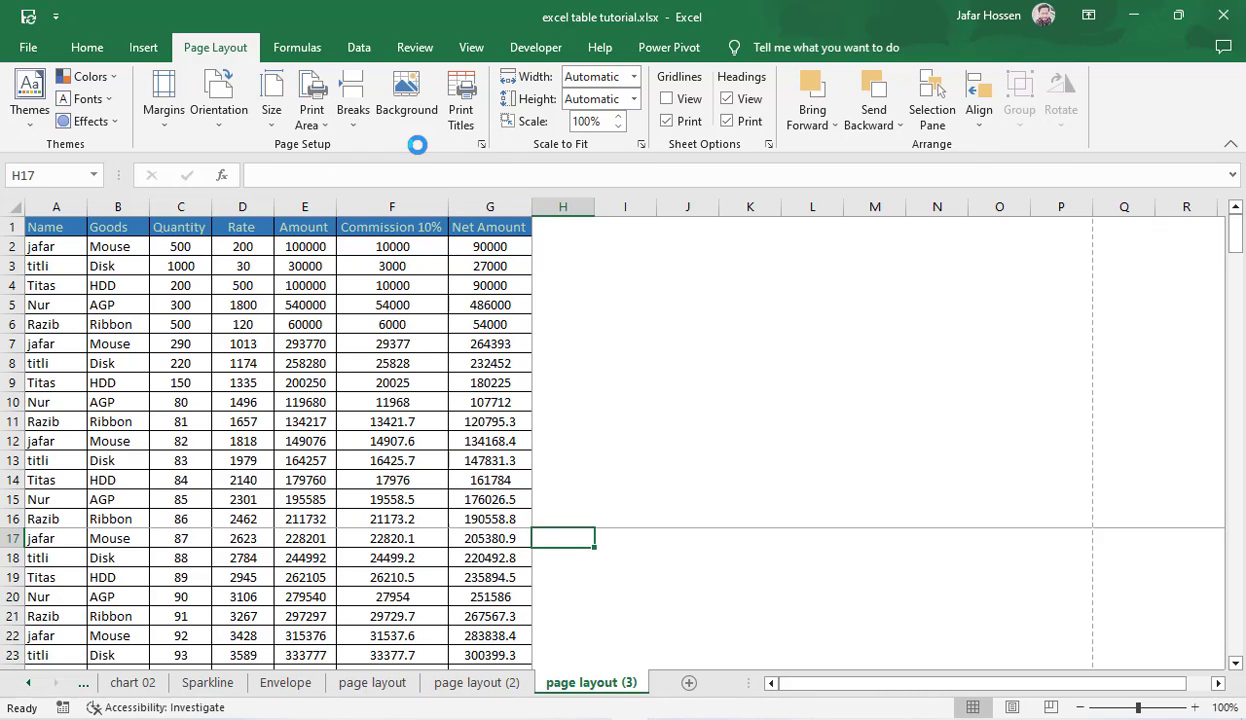
left_click(760, 385)
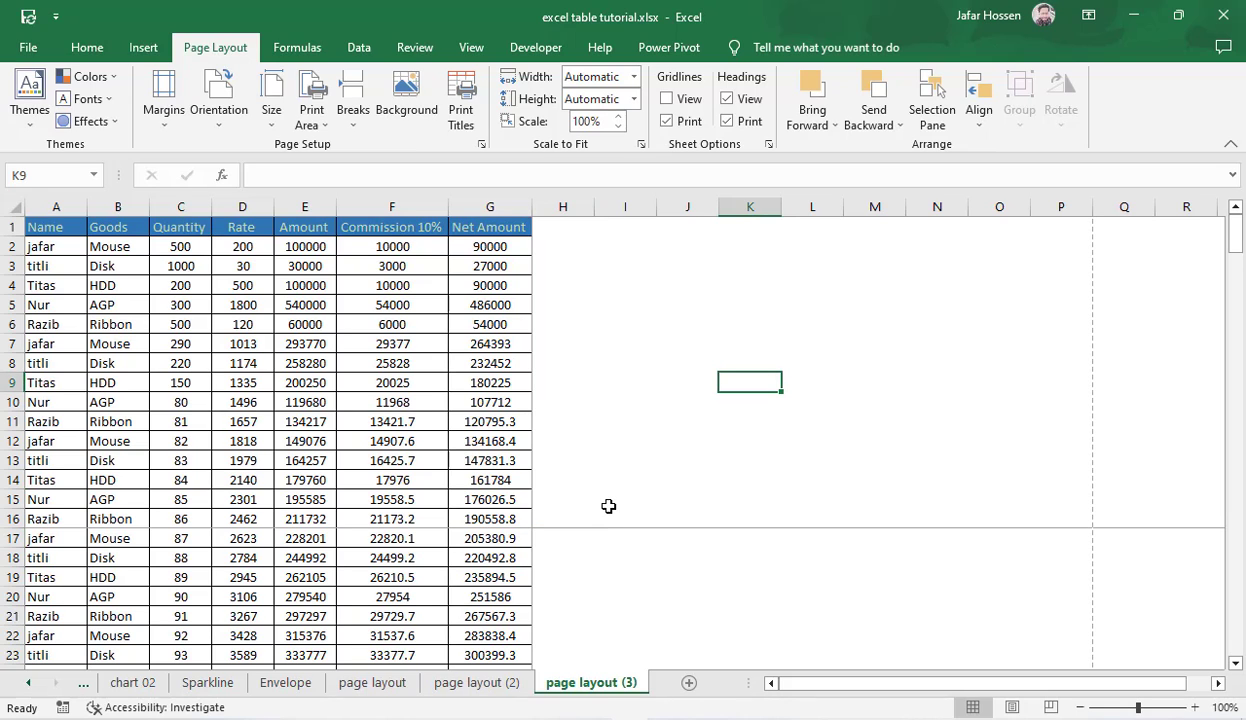
Step: Page through the first pages in print preview to check the break before row 17, then return to the sheet
key("ctrl+p")
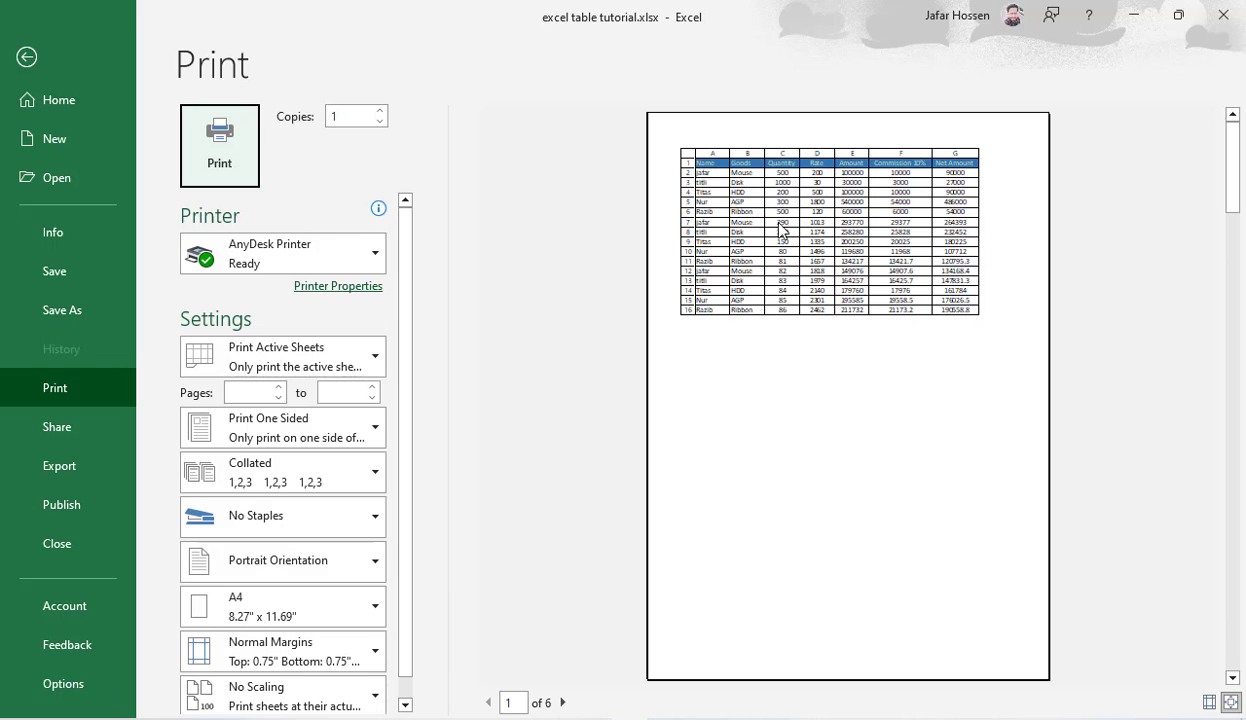
left_click(563, 703)
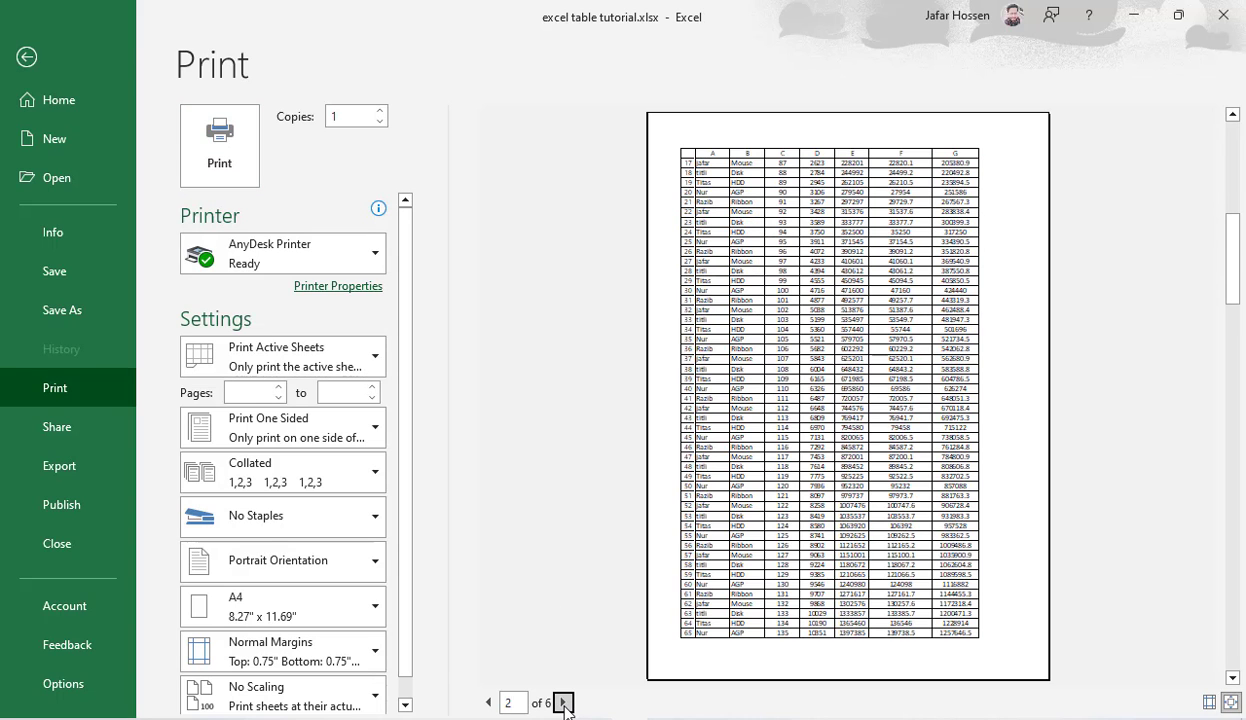
left_click(563, 703)
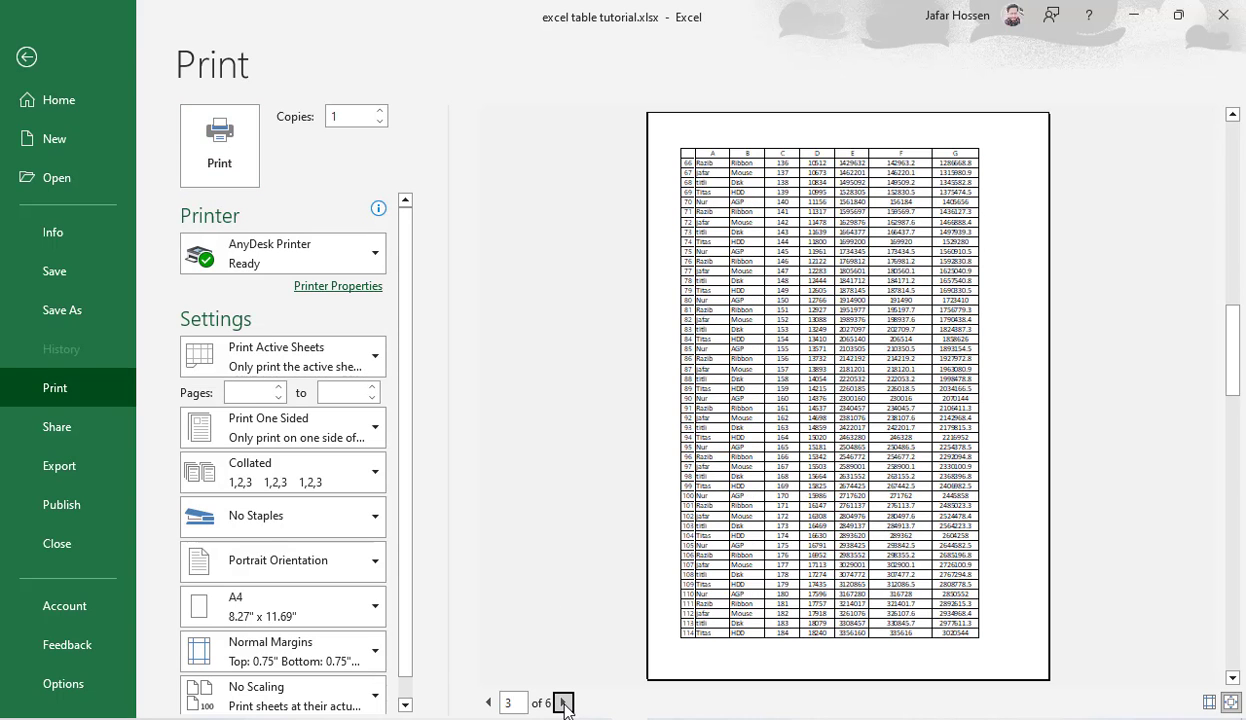
left_click(563, 703)
left_click(488, 703)
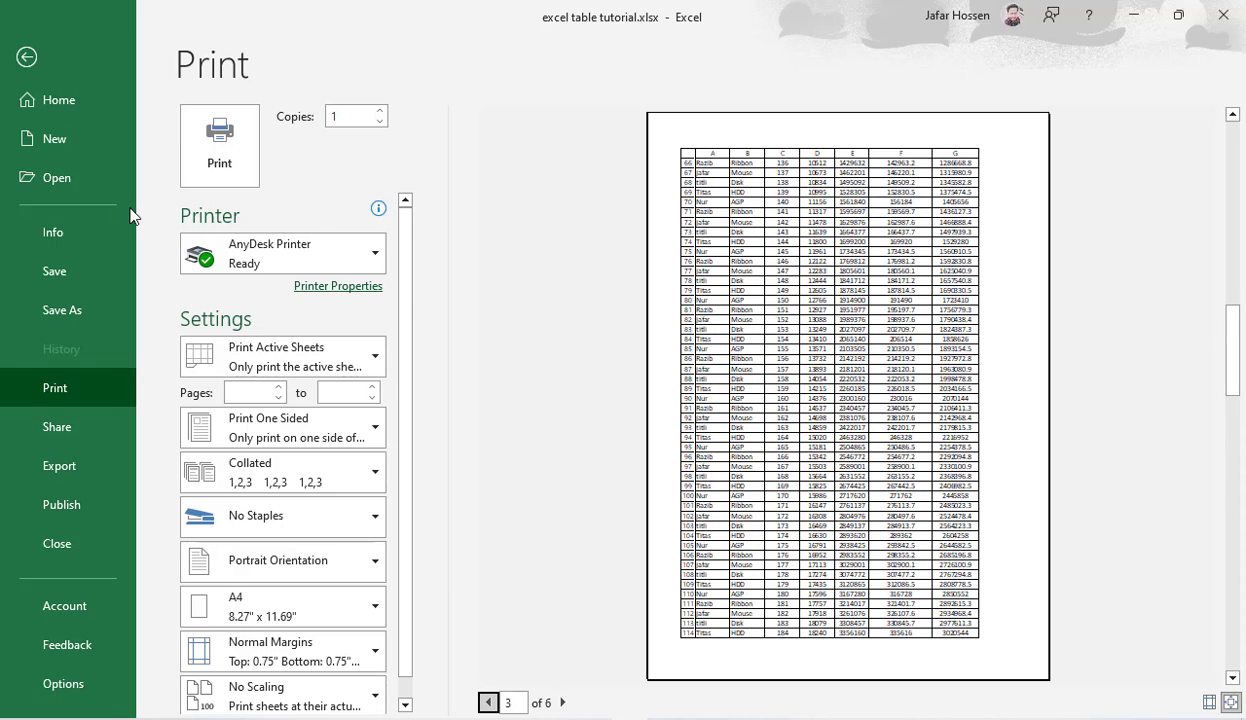
left_click(30, 60)
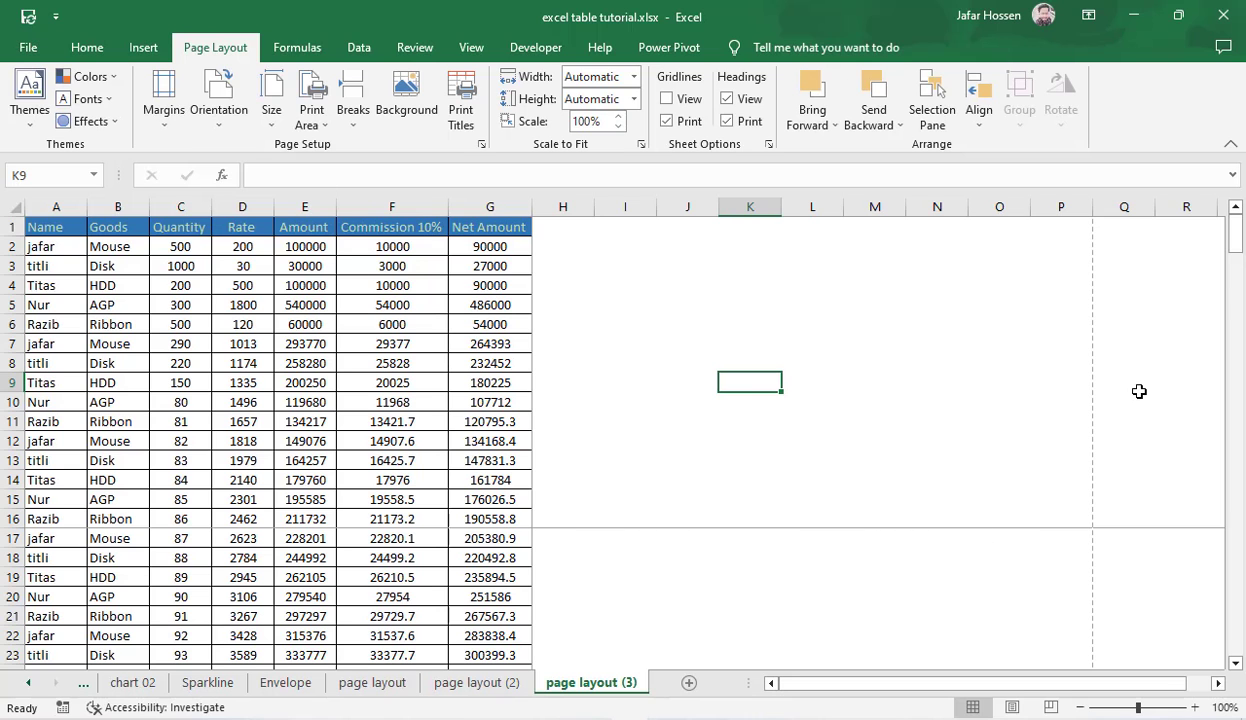
Step: Insert another page break at cell H39, so that row 39 starts a new page
left_click_drag(1236, 230, 1237, 282)
left_click(562, 385)
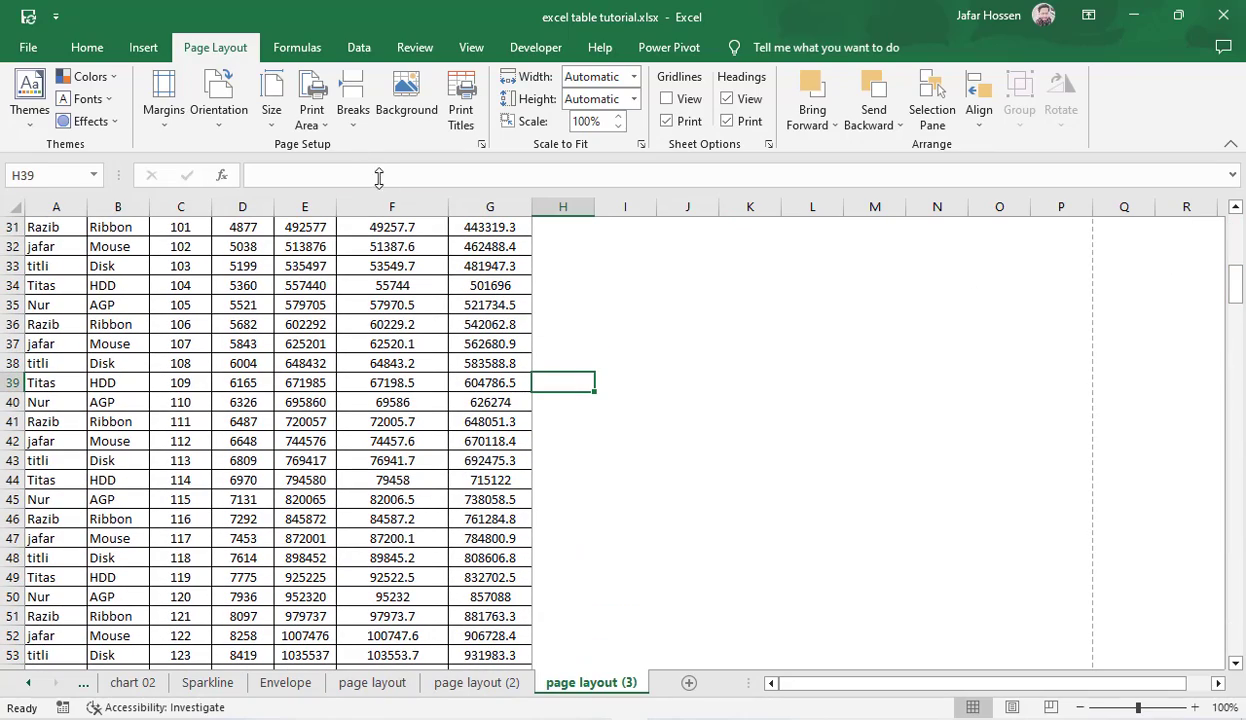
left_click(353, 112)
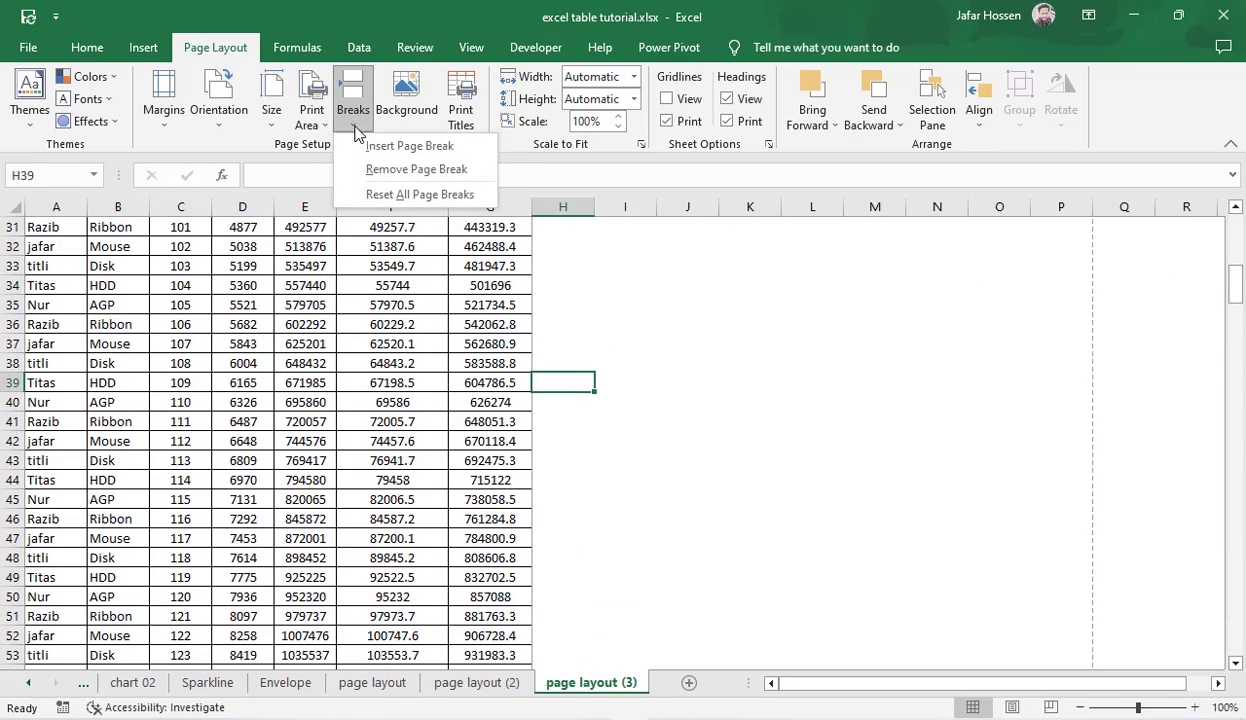
left_click(424, 153)
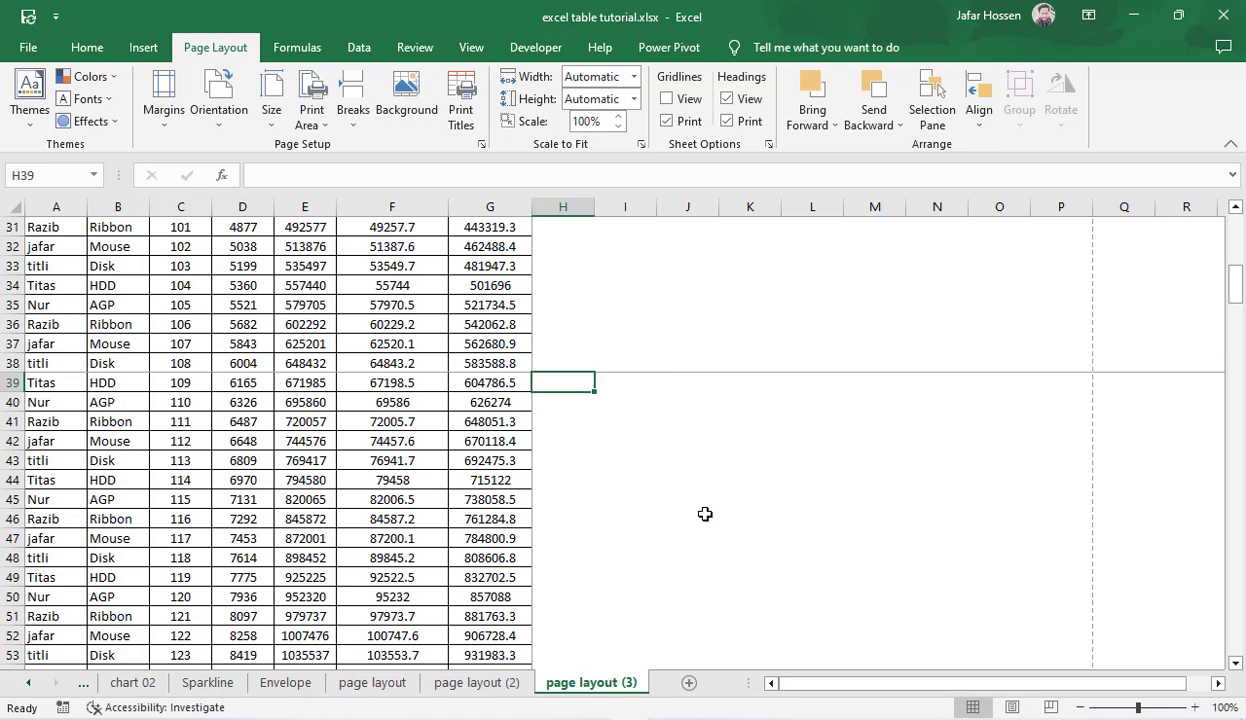
Step: View pages 1 and 2 in print preview to check the break before row 39, then return to the sheet
key("ctrl+p")
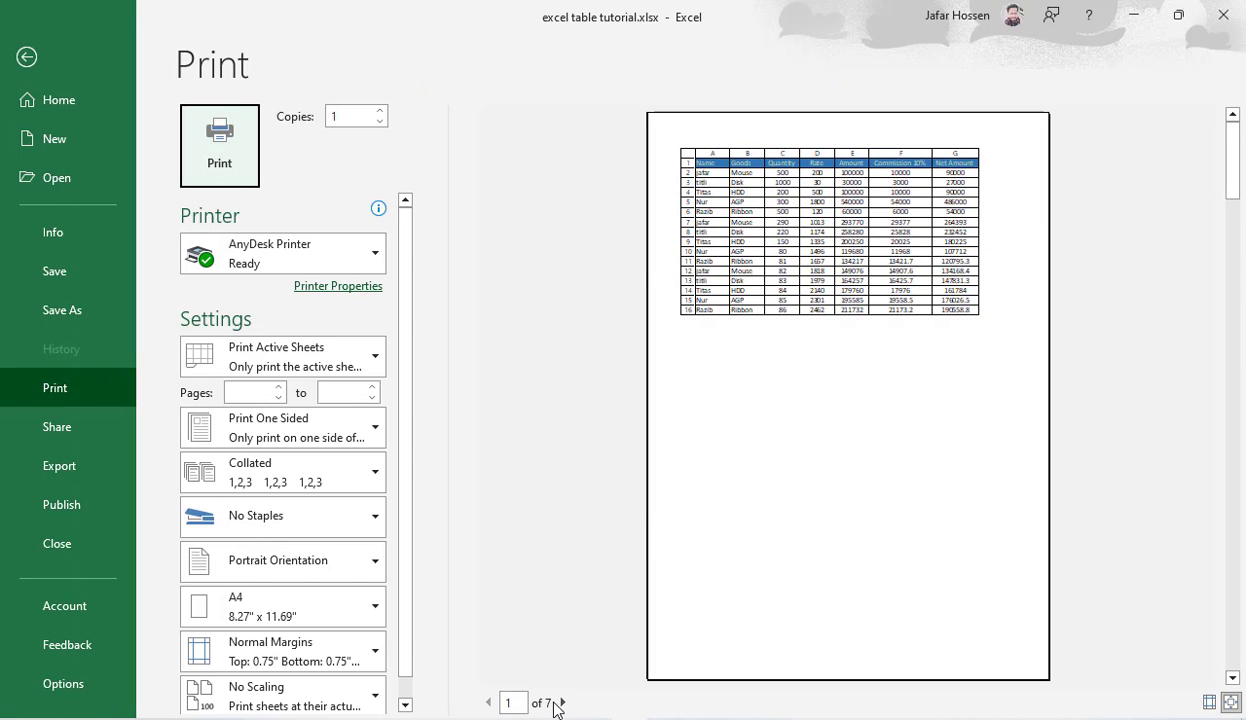
left_click(561, 703)
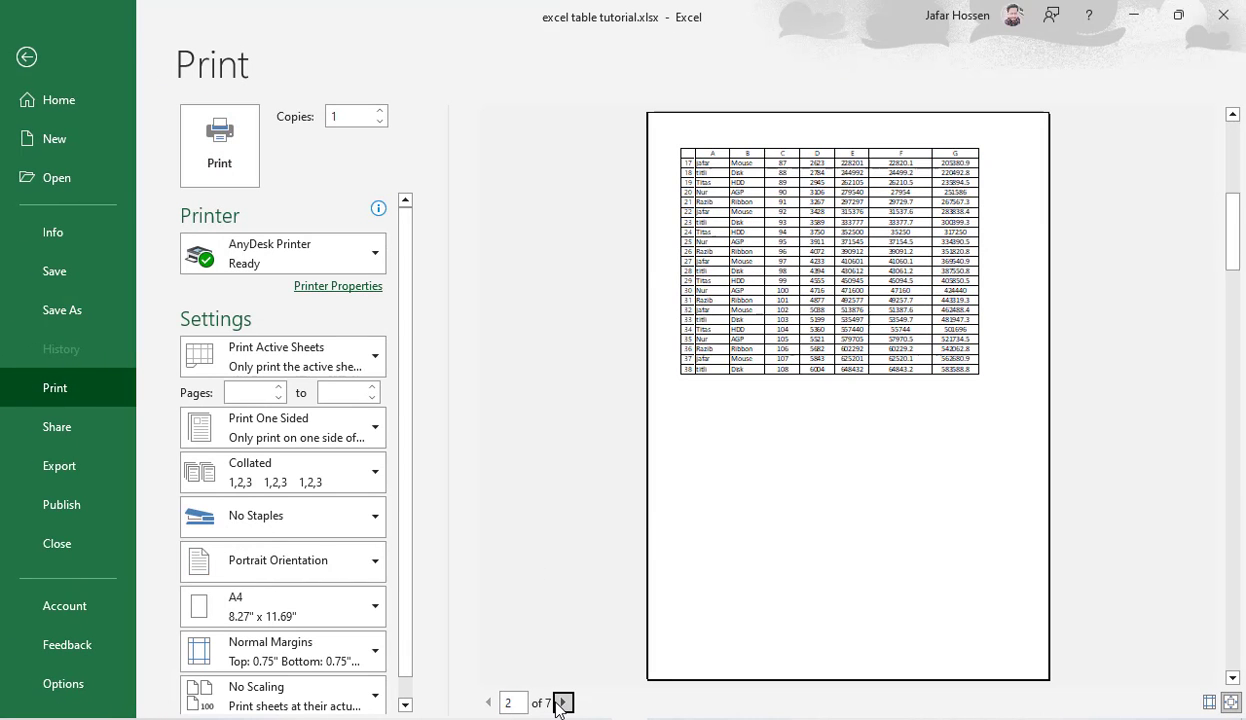
left_click(488, 703)
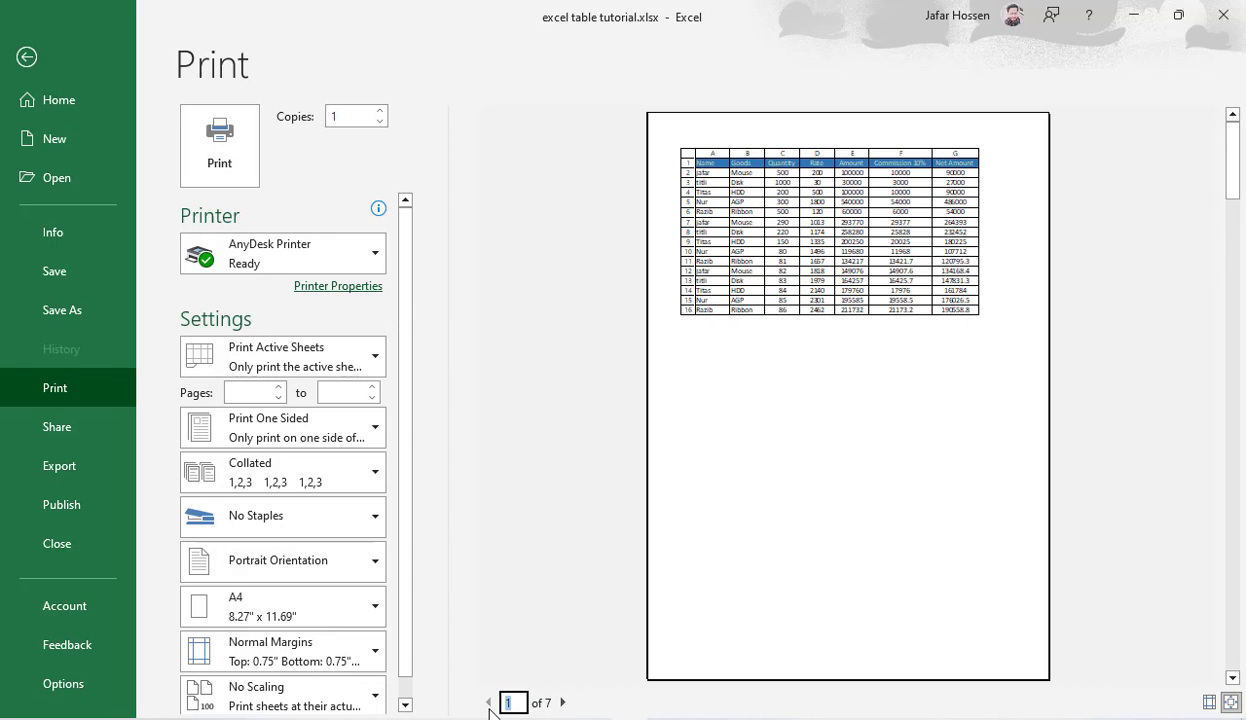
left_click(27, 57)
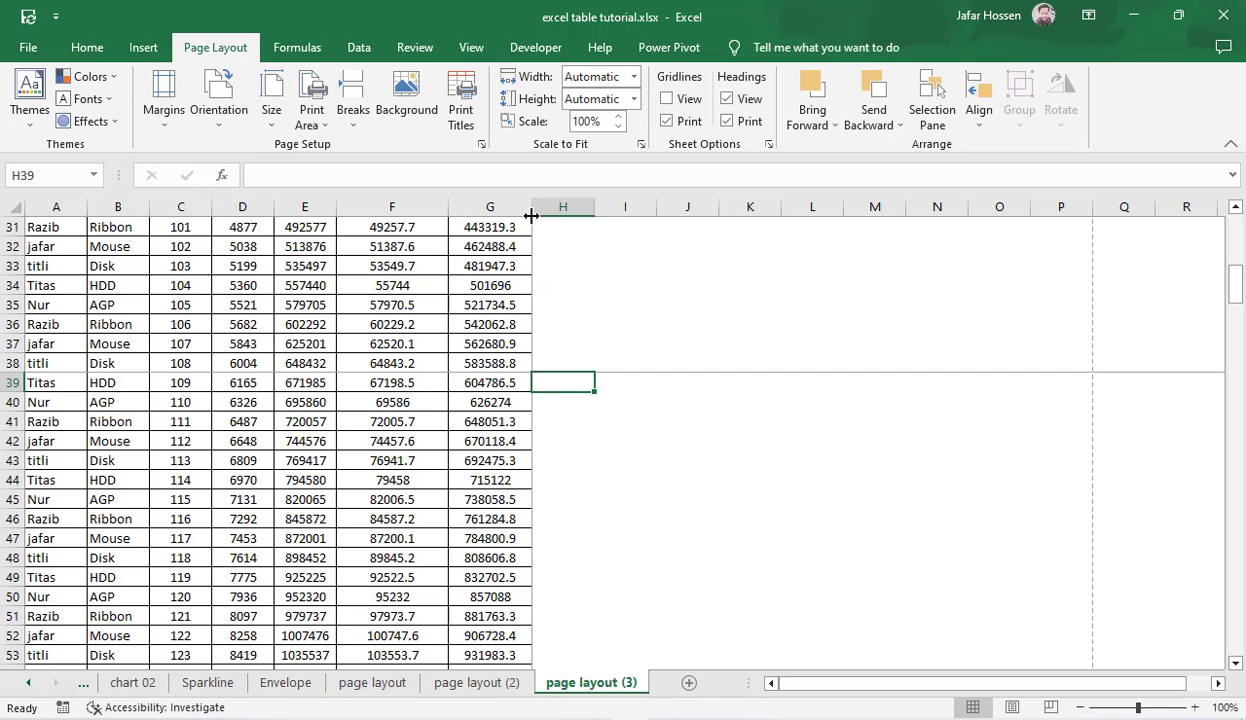
Step: Reset all page breaks on the page layout (3) sheet
left_click(353, 112)
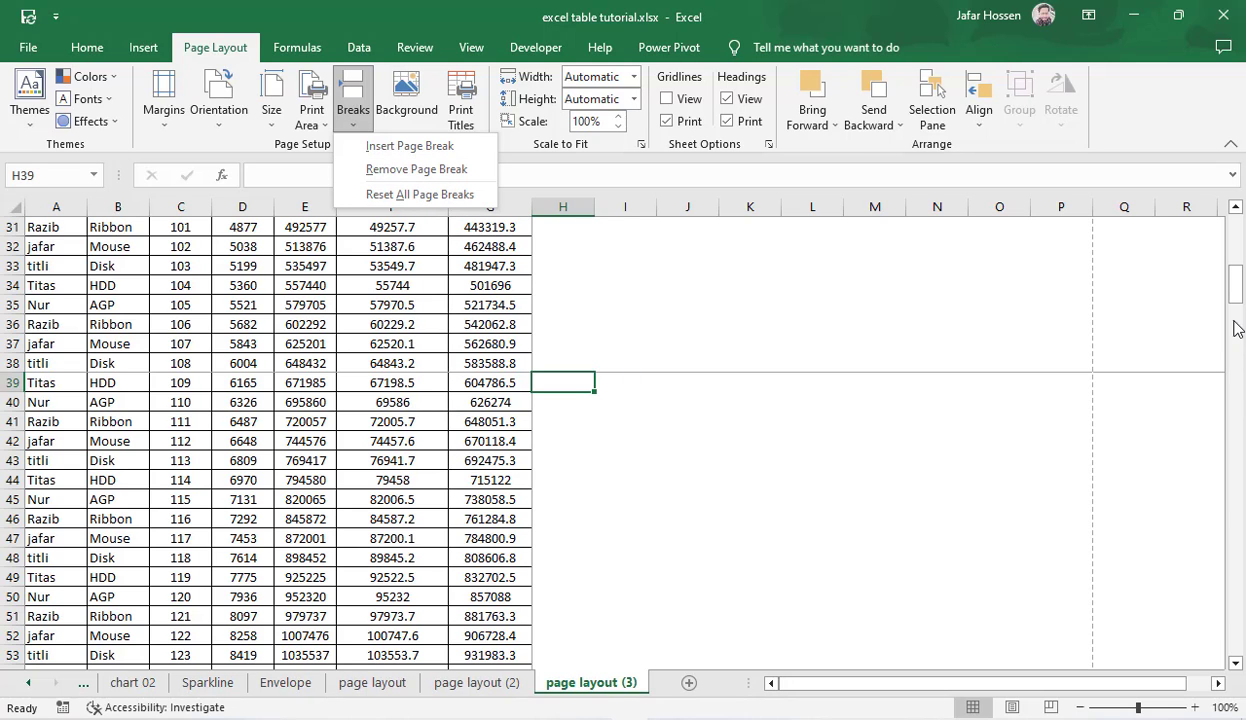
left_click_drag(1238, 302, 1237, 210)
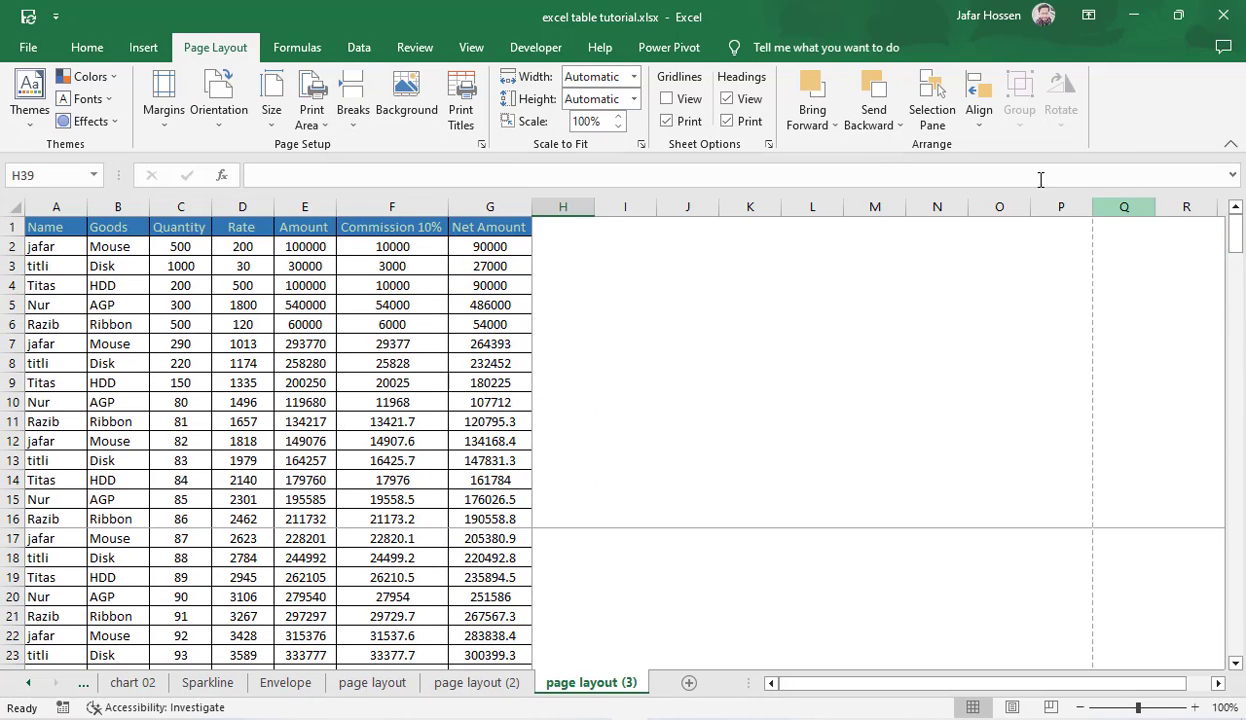
left_click(354, 112)
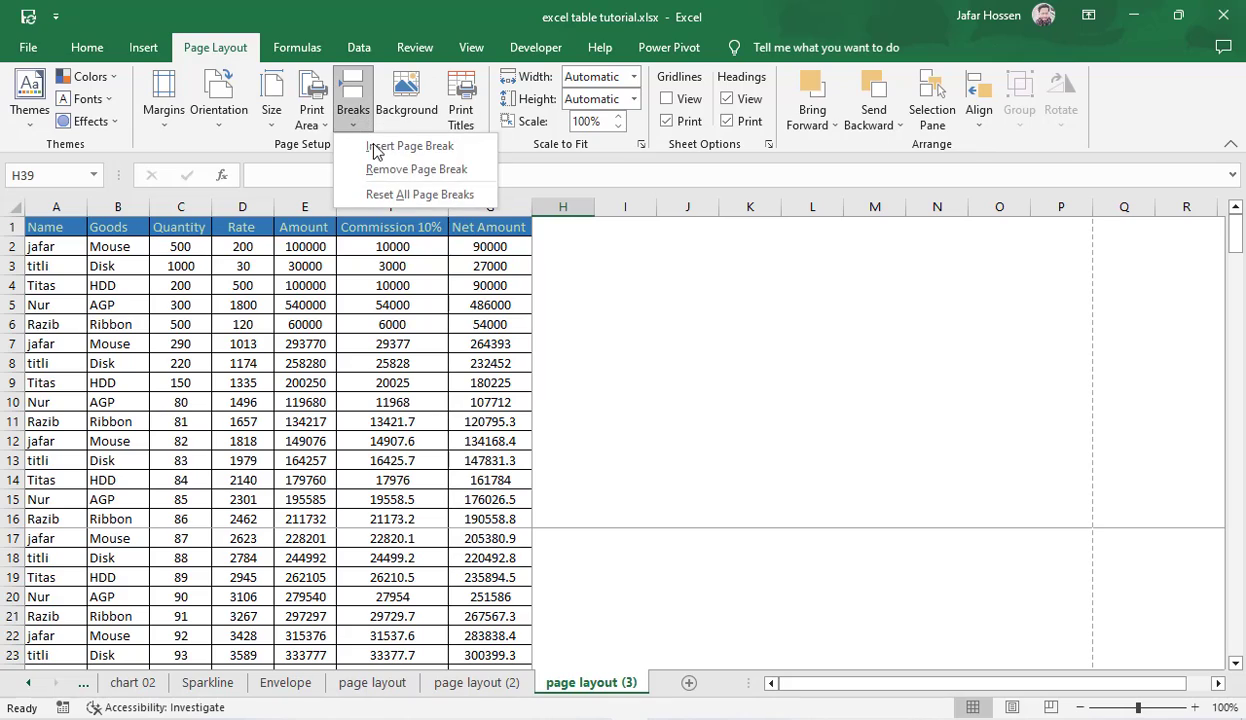
left_click(420, 195)
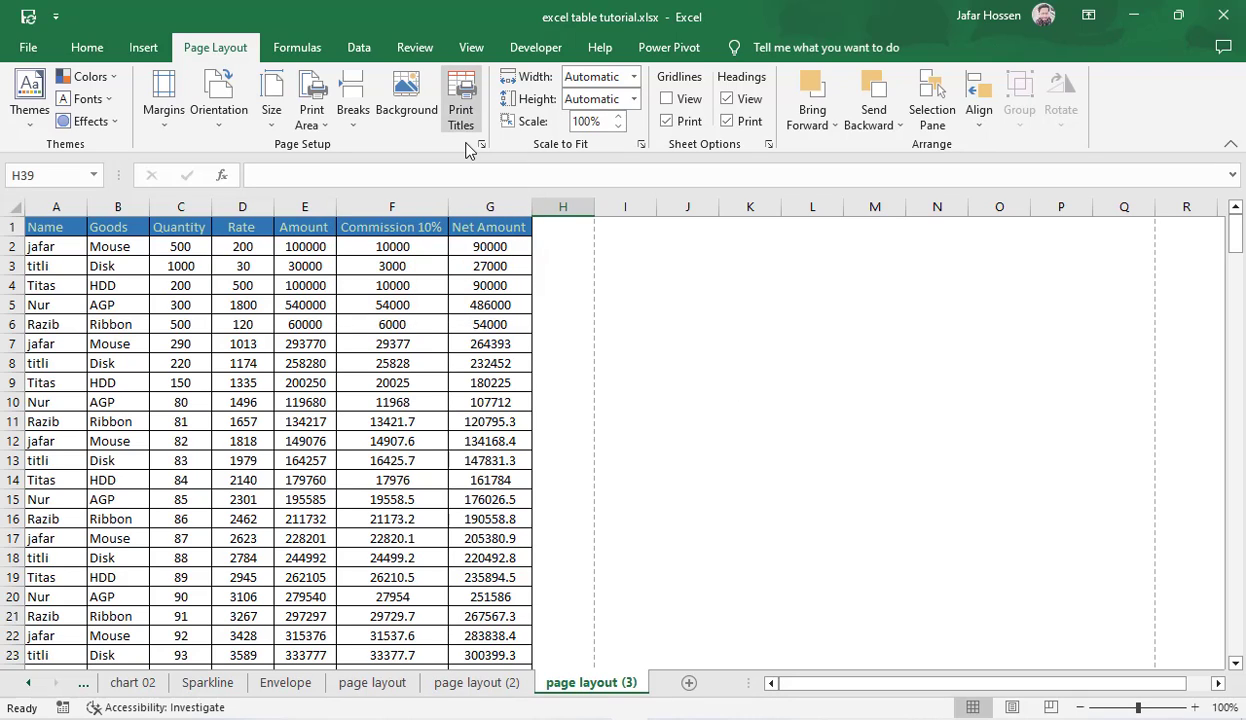
Step: Open the Page Setup dialog from Print Titles and review its sheet, page and margin options
left_click(462, 107)
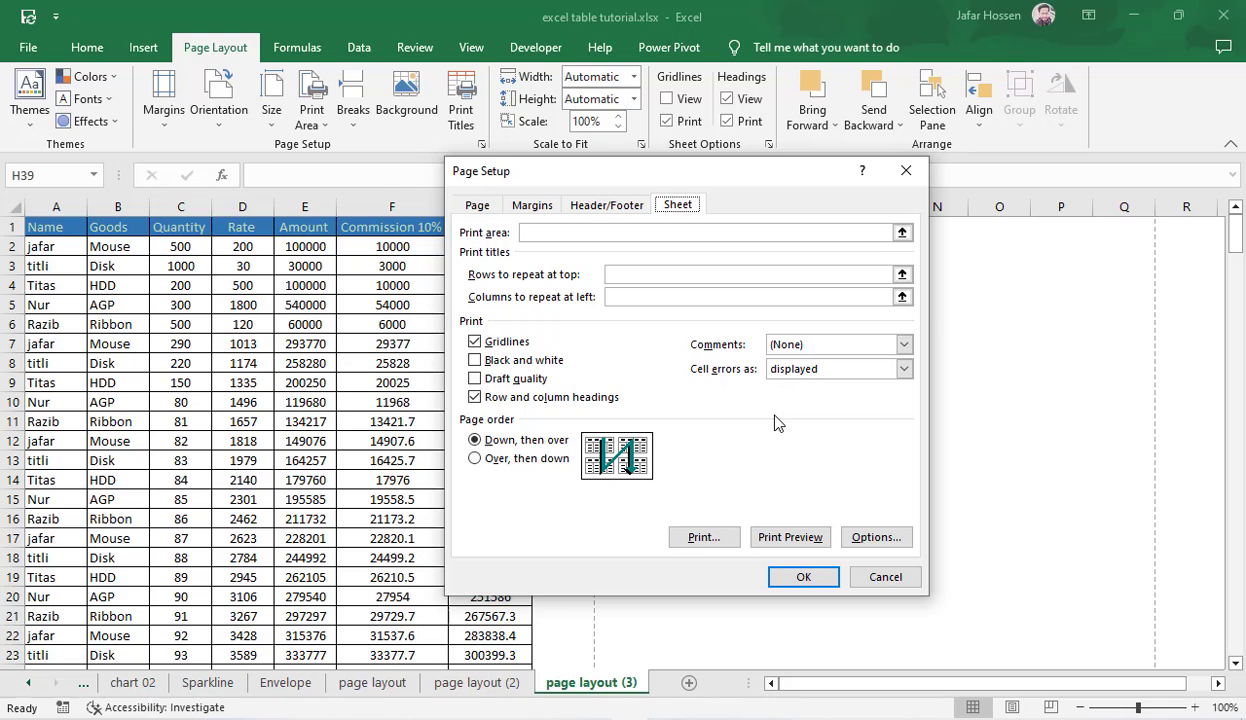
left_click(477, 205)
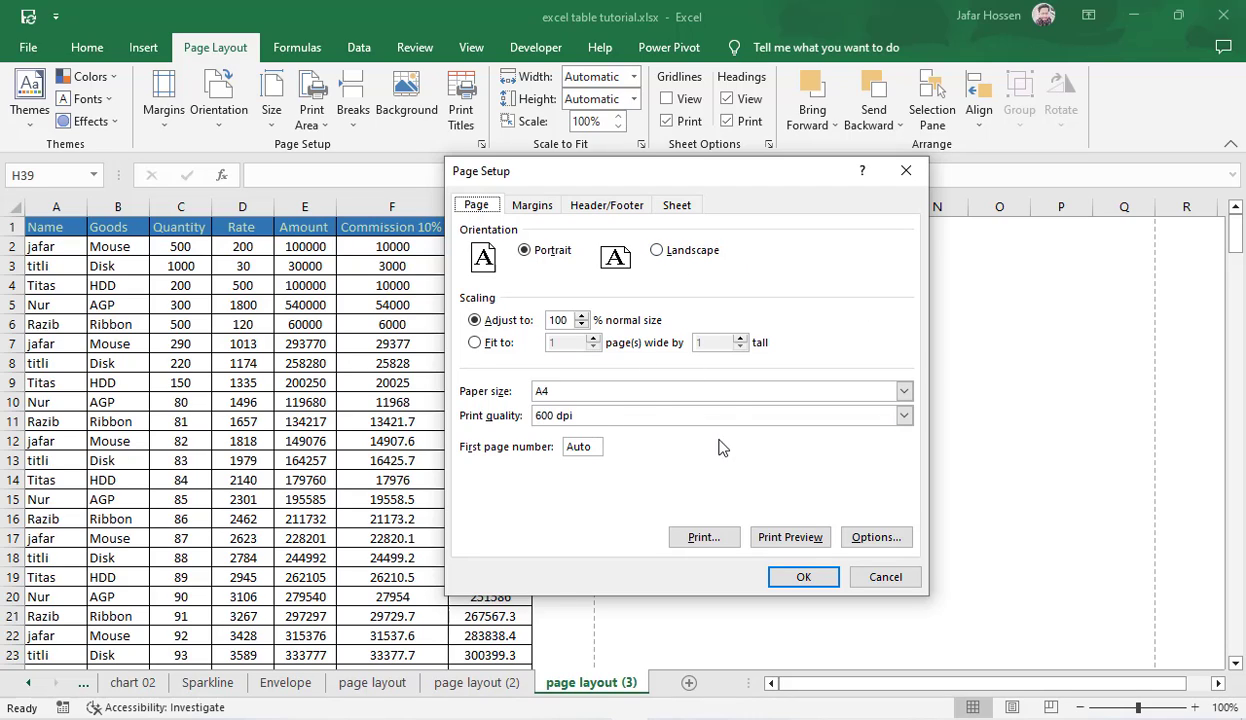
left_click(531, 207)
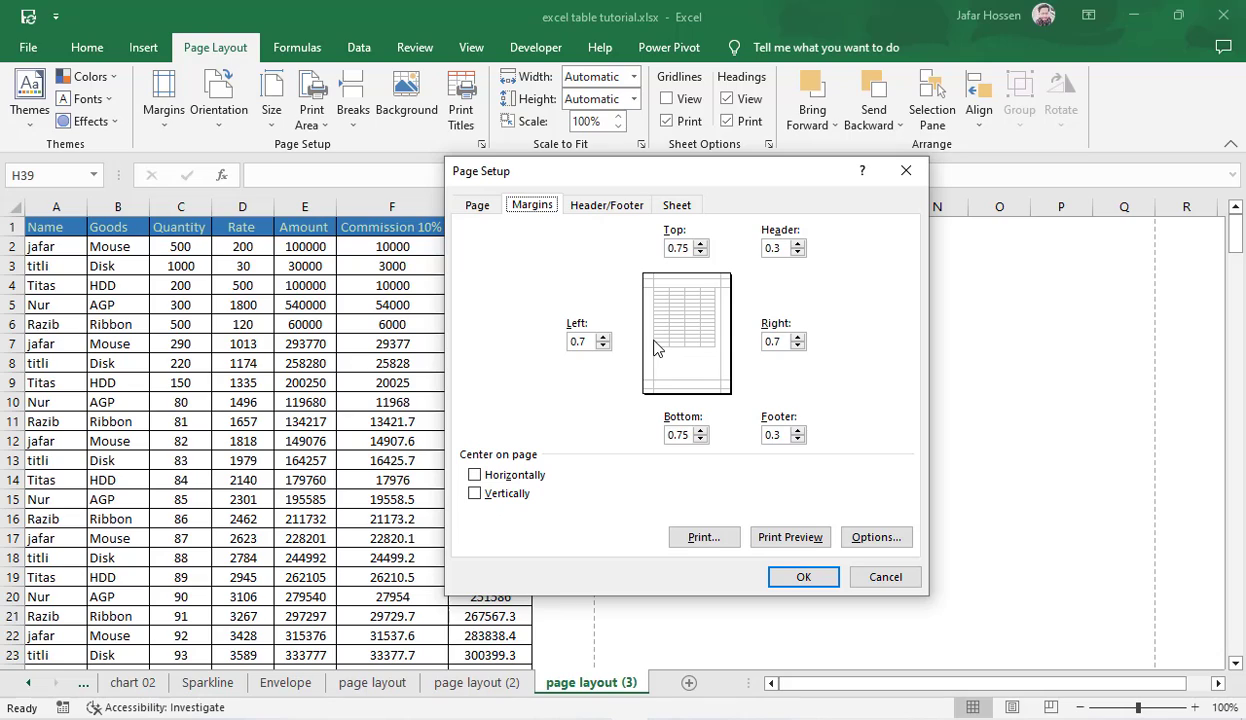
Step: Set the top, right, bottom and left page margins to 0 and apply the page setup
left_click(684, 248)
key("BackSpace")
key("BackSpace")
key("BackSpace")
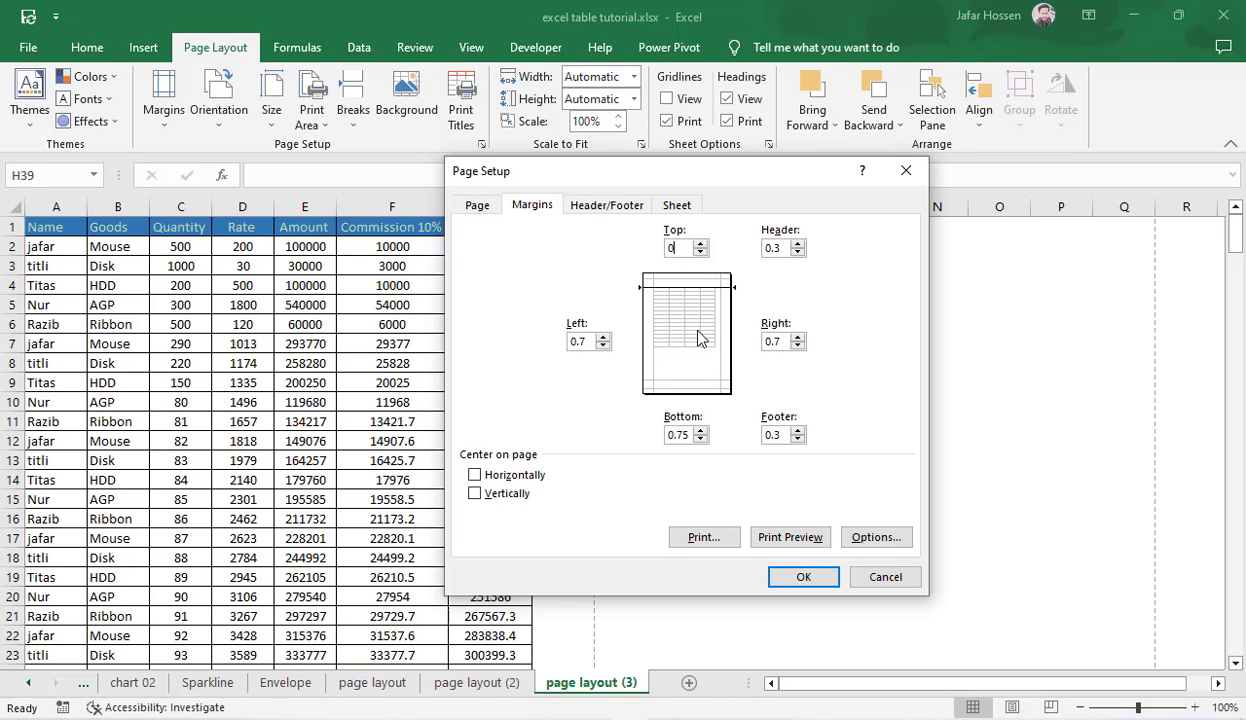
left_click(780, 343)
key("BackSpace")
key("BackSpace")
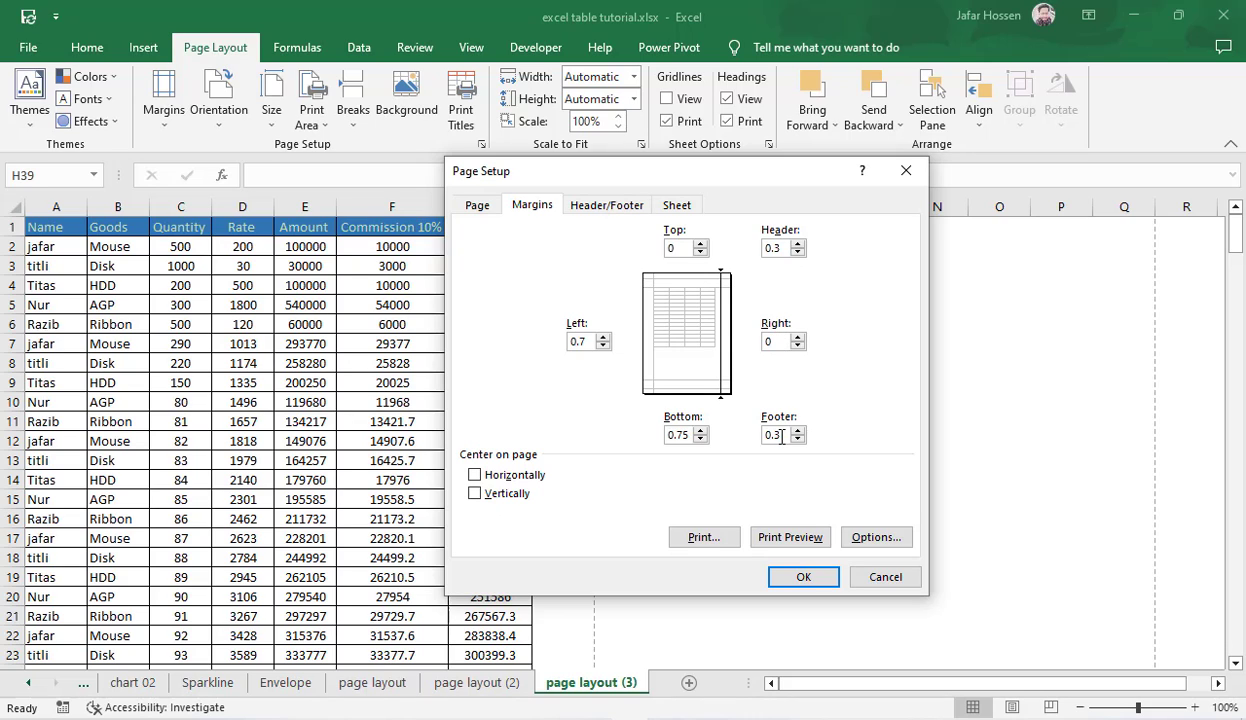
left_click(776, 437)
left_click(686, 433)
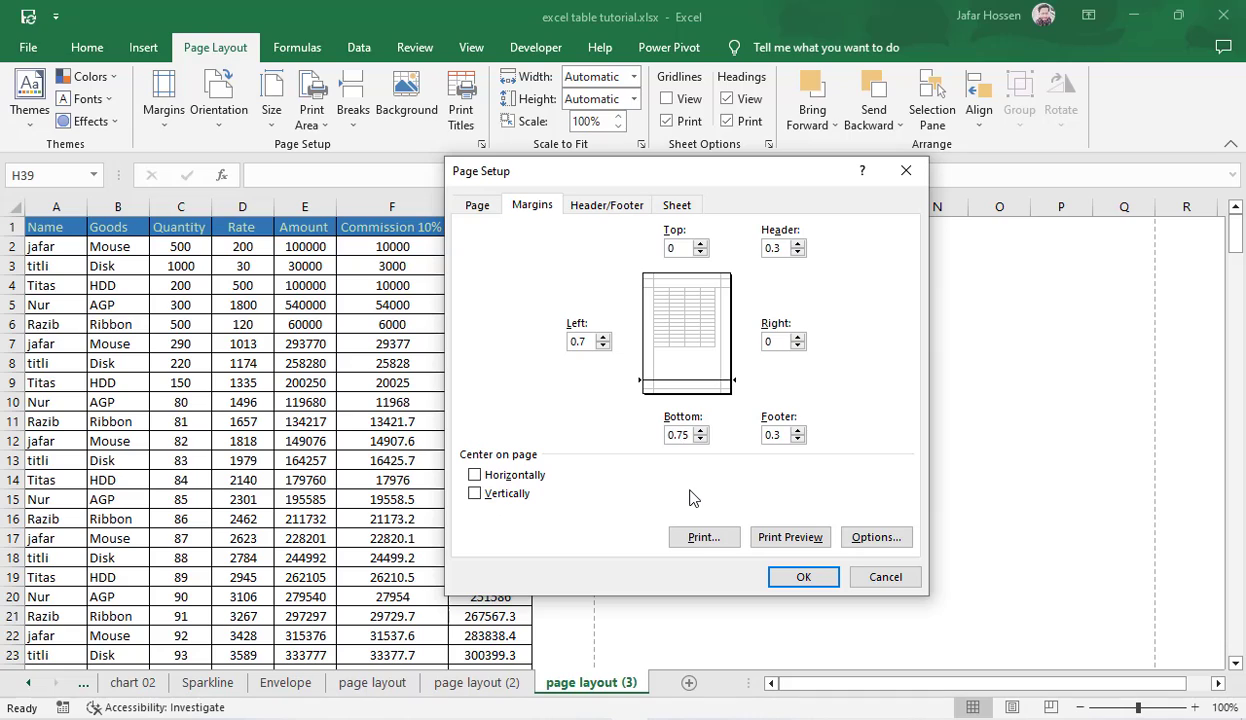
left_click(592, 342)
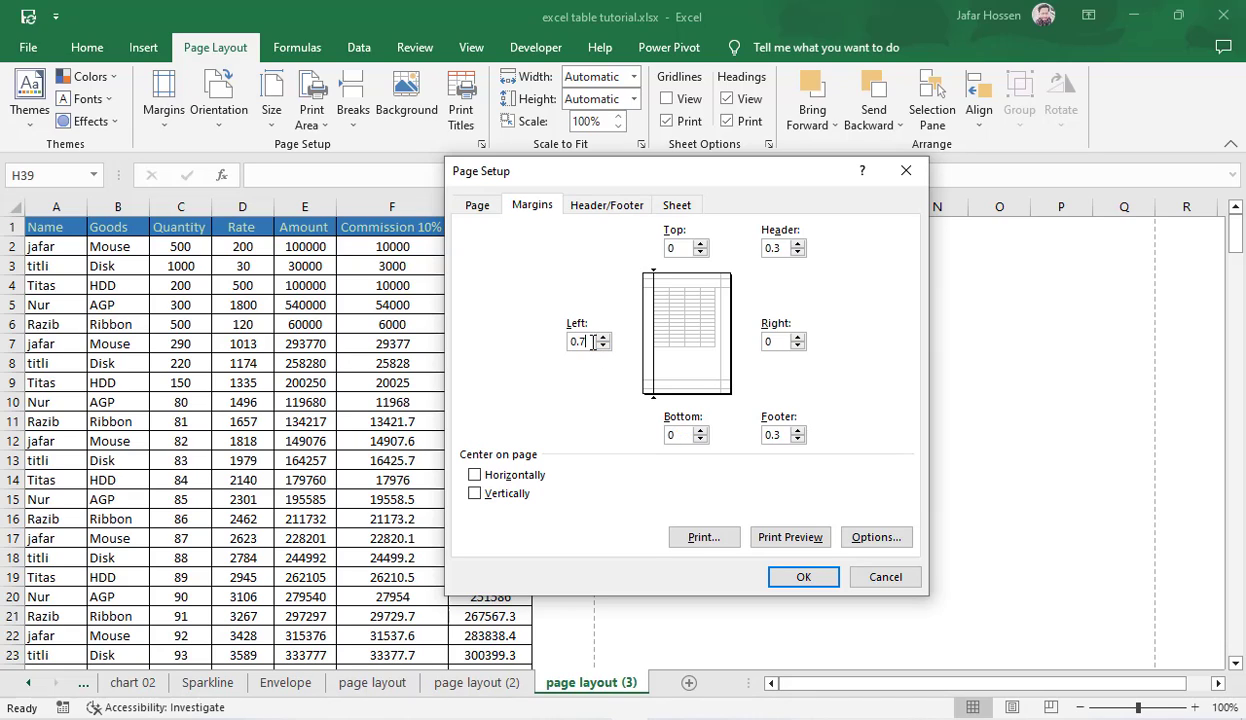
left_click(799, 577)
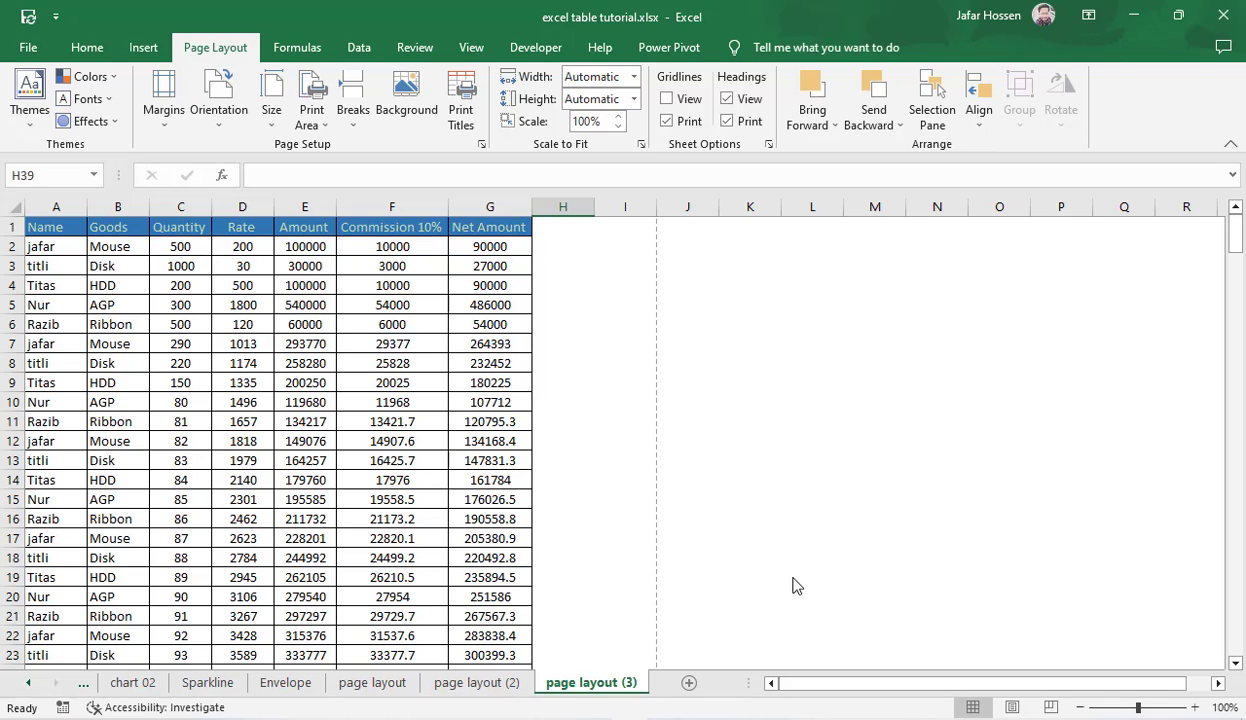
Step: Open the custom margin settings from the print view and turn on horizontal centering on the page
key("ctrl+p")
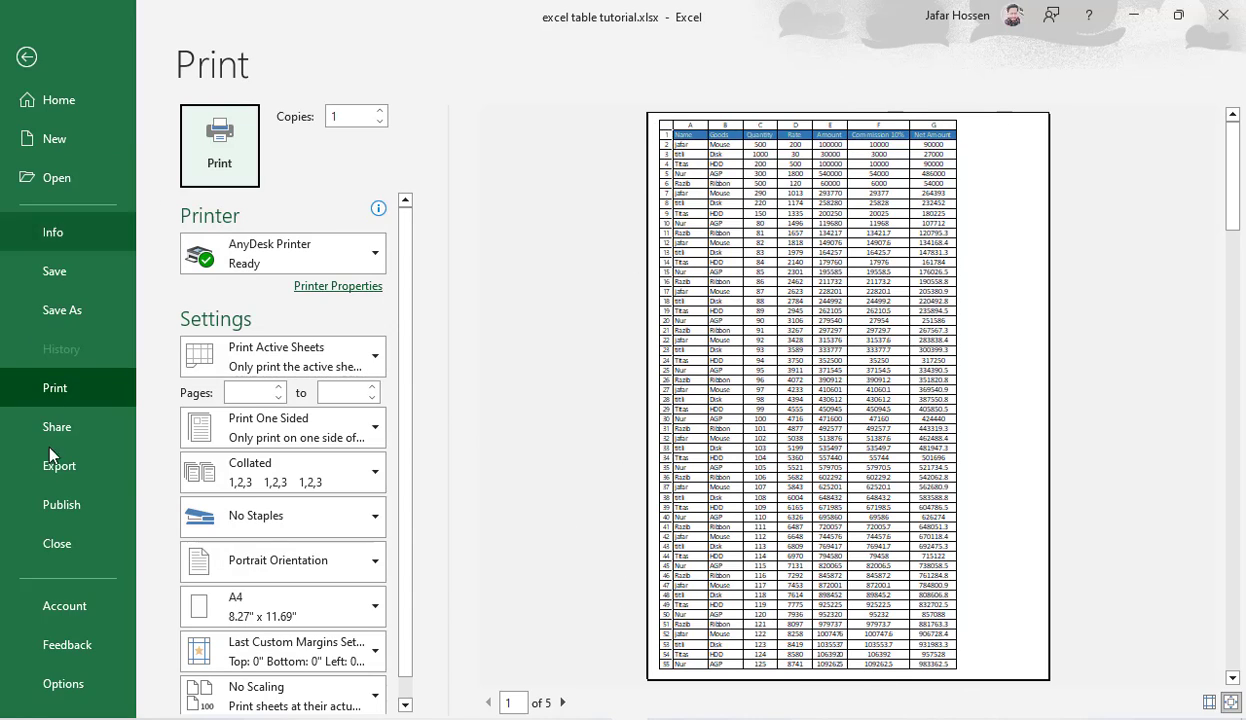
left_click(316, 648)
left_click(300, 614)
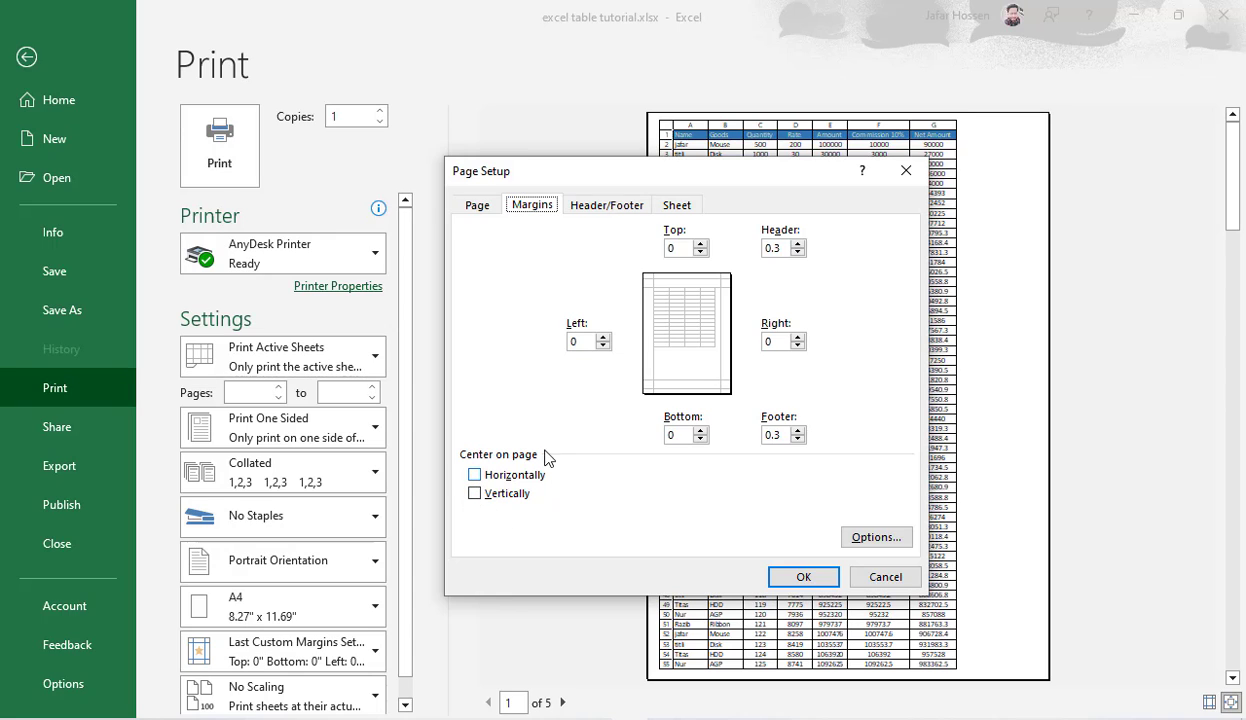
left_click(476, 477)
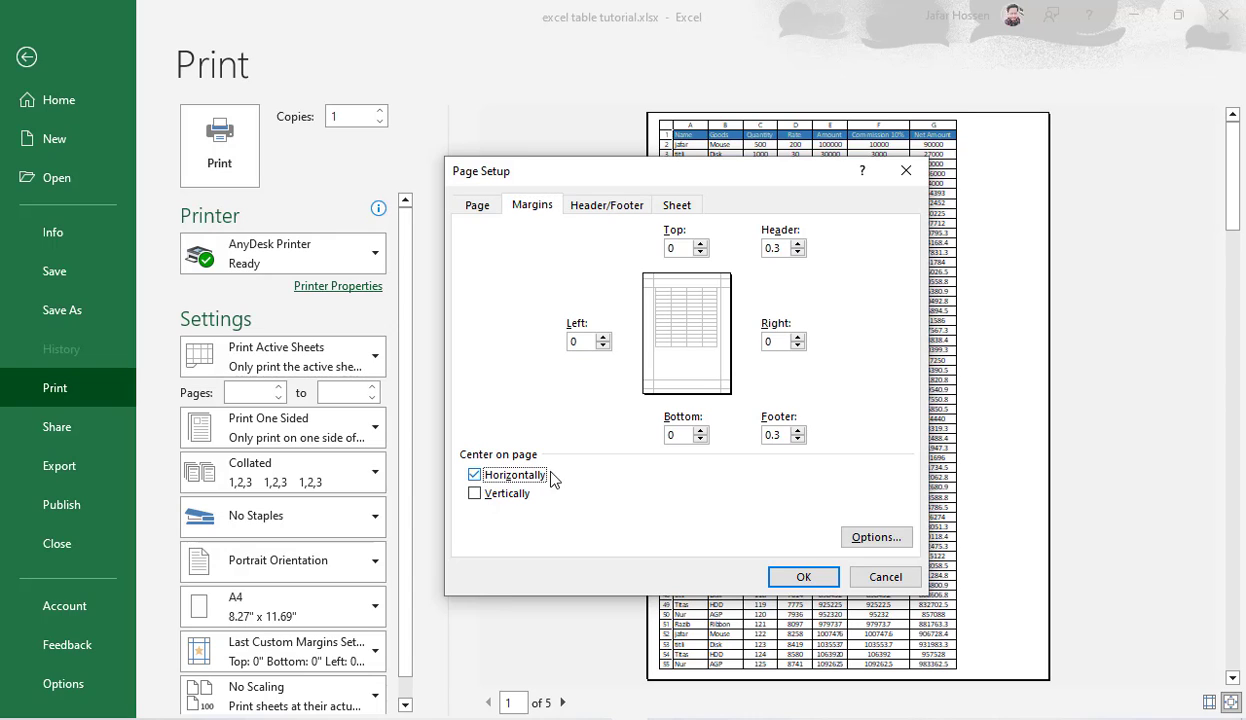
left_click(475, 477)
left_click(475, 477)
left_click(475, 477)
left_click(475, 477)
Step: Compare vertical centering on and off, leave it off, and apply the page setup with only horizontal centering
left_click(476, 497)
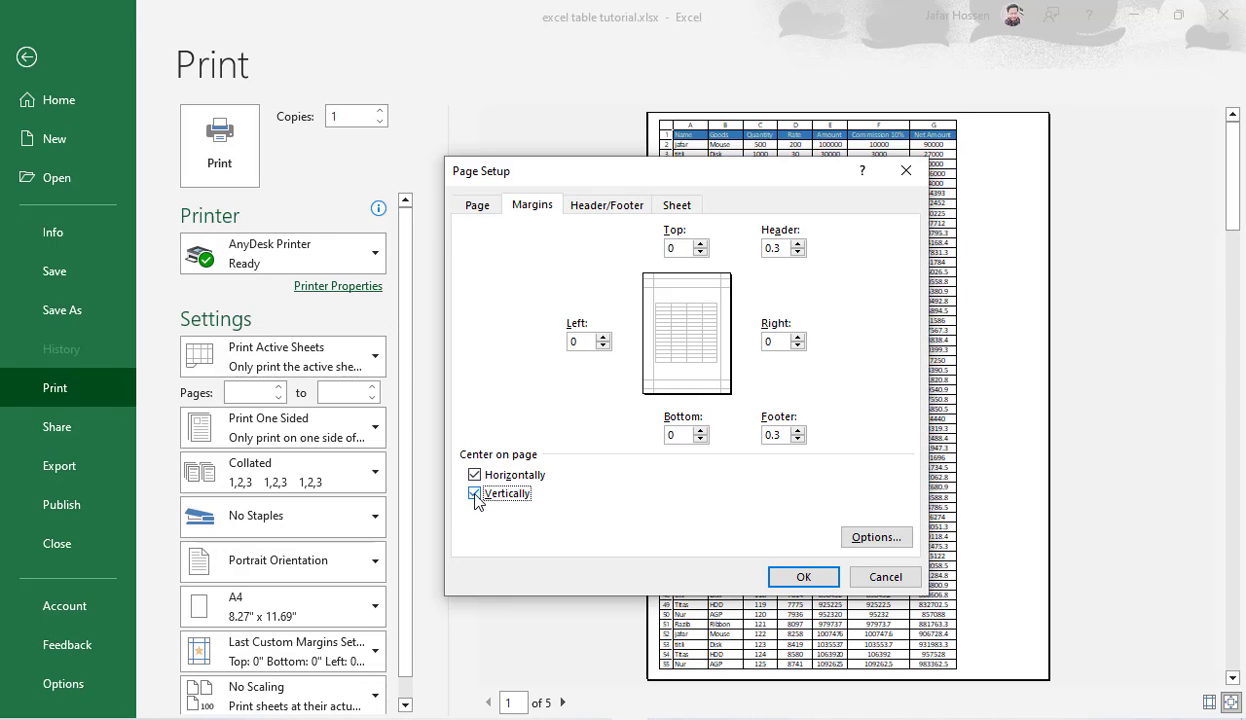
left_click(478, 495)
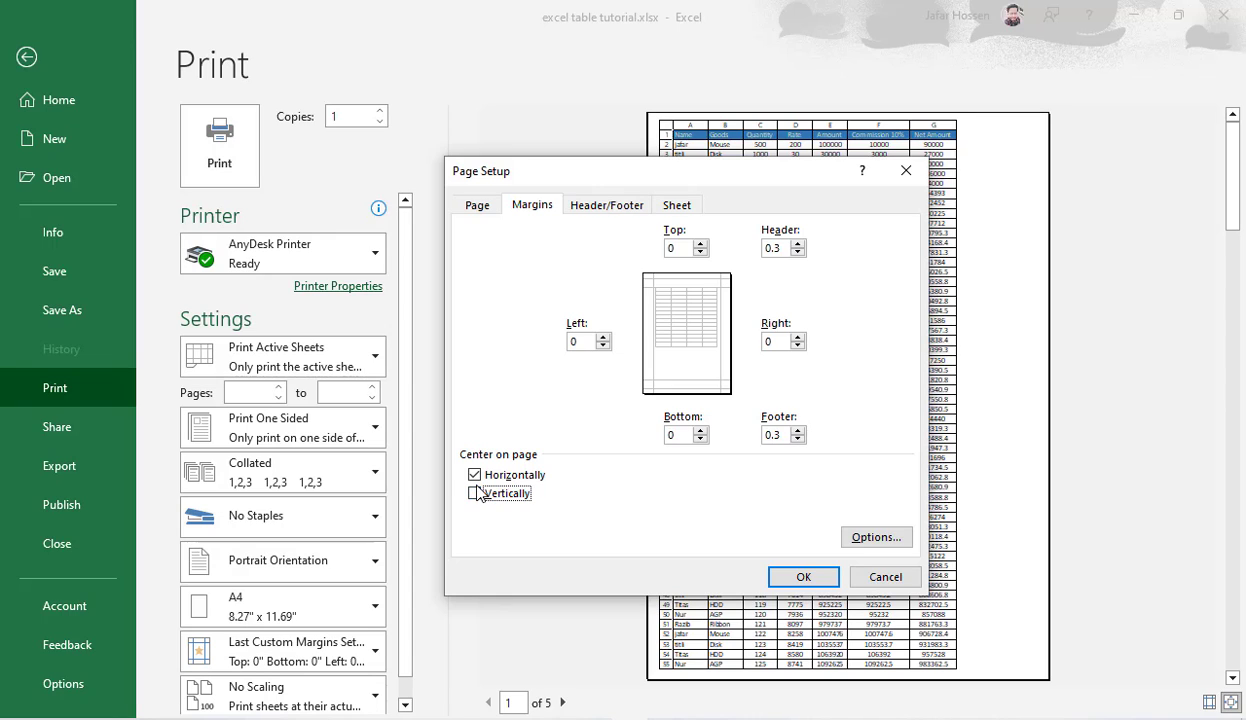
left_click(476, 494)
left_click(478, 495)
left_click(477, 495)
left_click(477, 495)
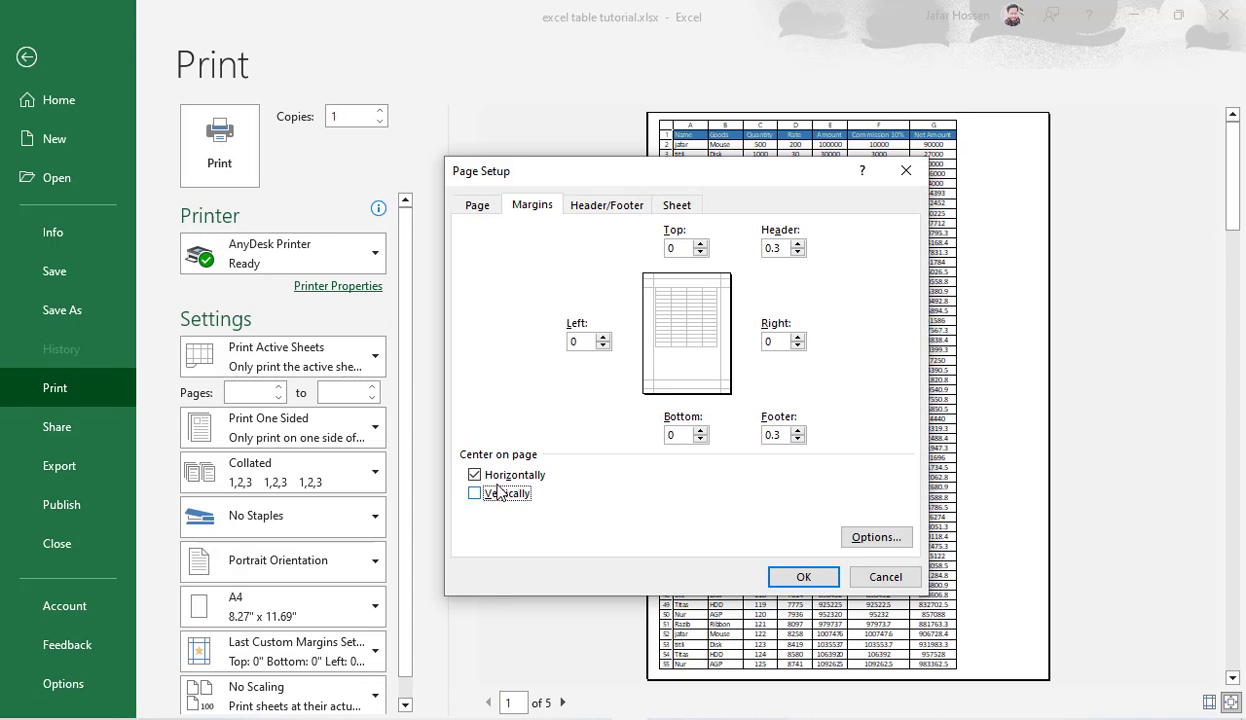
left_click(805, 578)
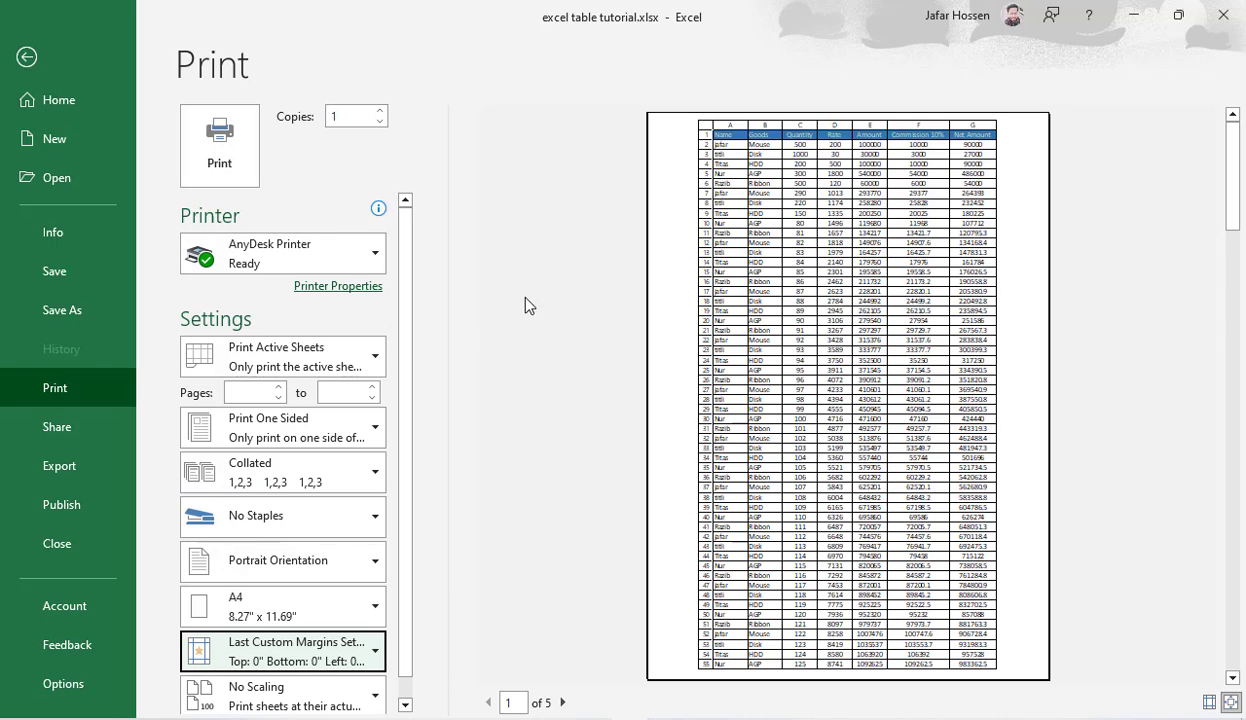
Step: Reopen the custom margin settings, turn on vertical centering on the page as well, and apply it
left_click(312, 650)
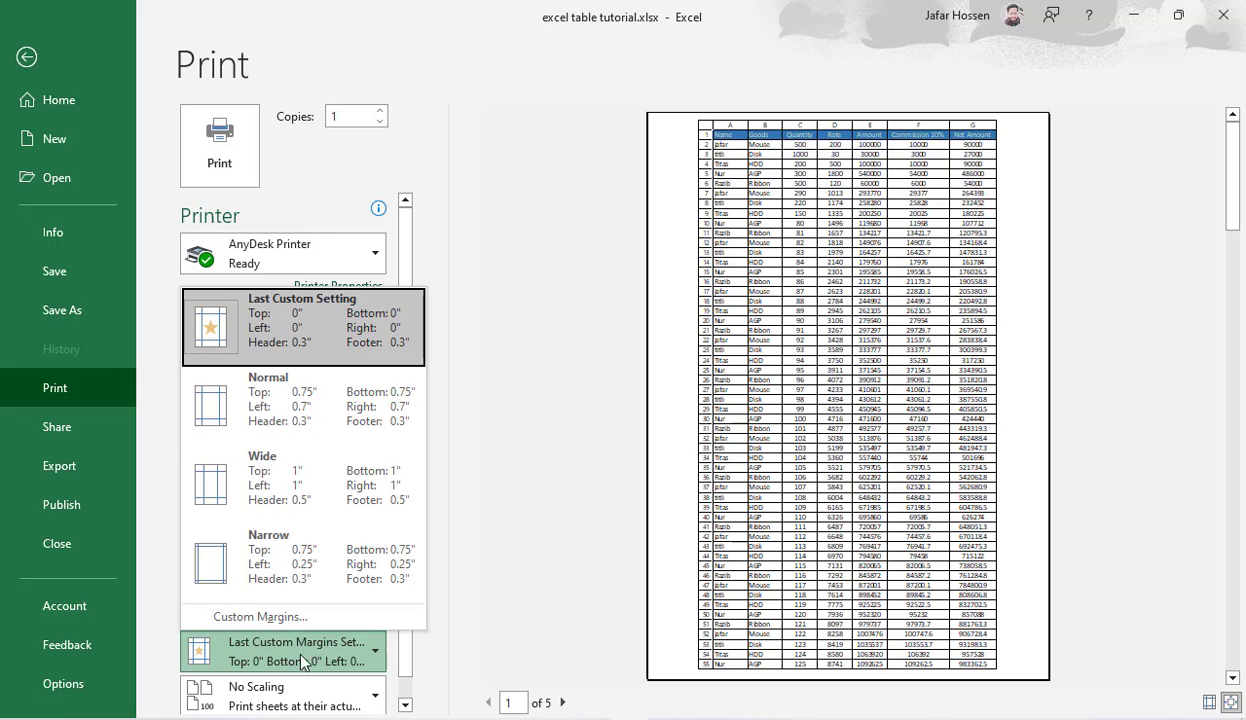
left_click(242, 617)
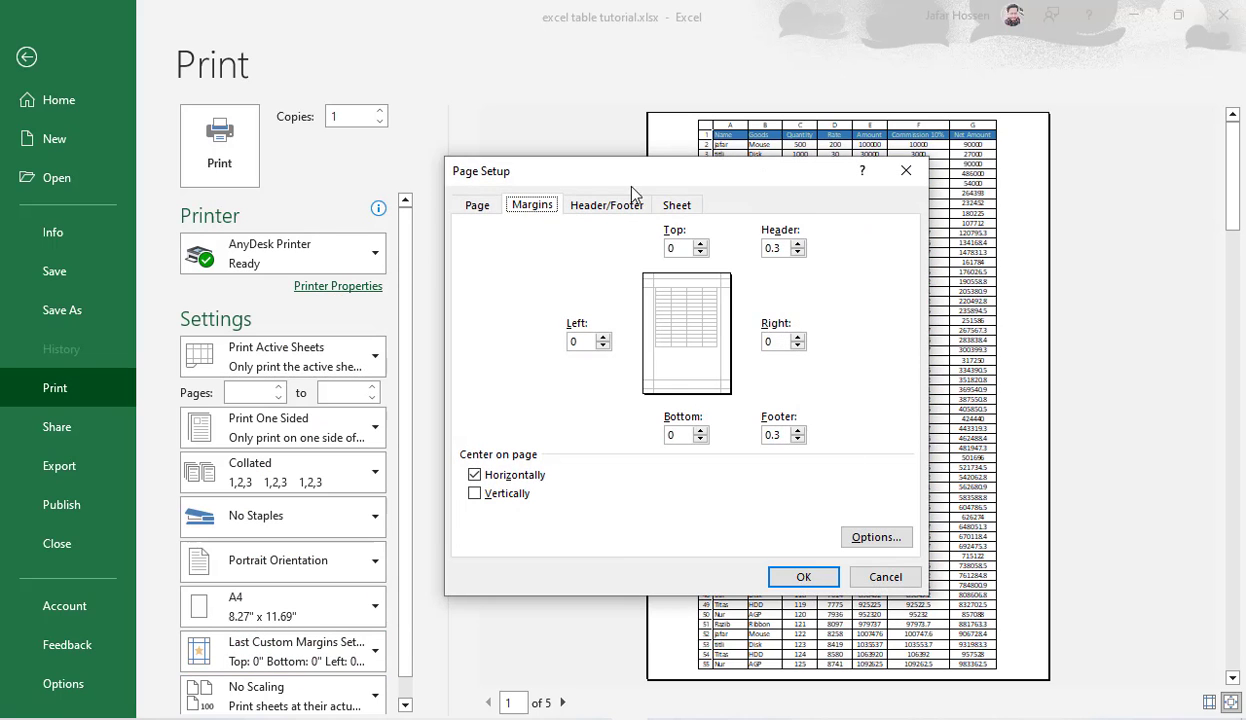
left_click_drag(614, 179, 342, 107)
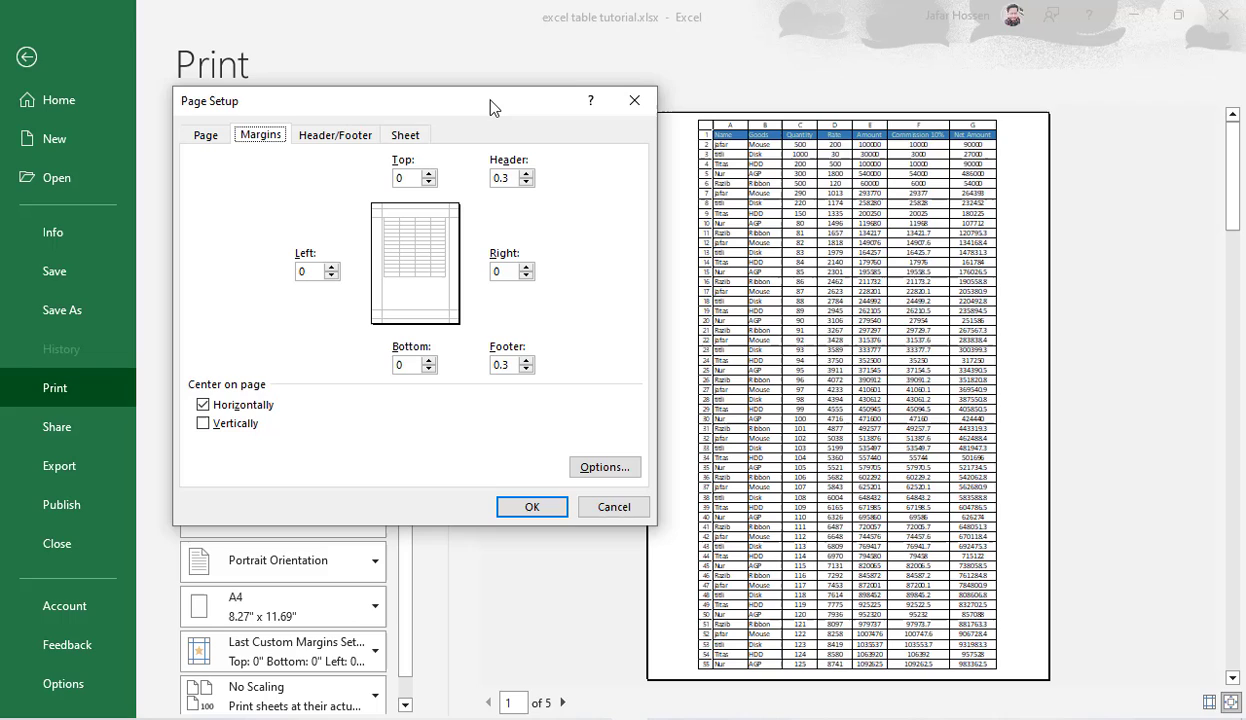
left_click(205, 424)
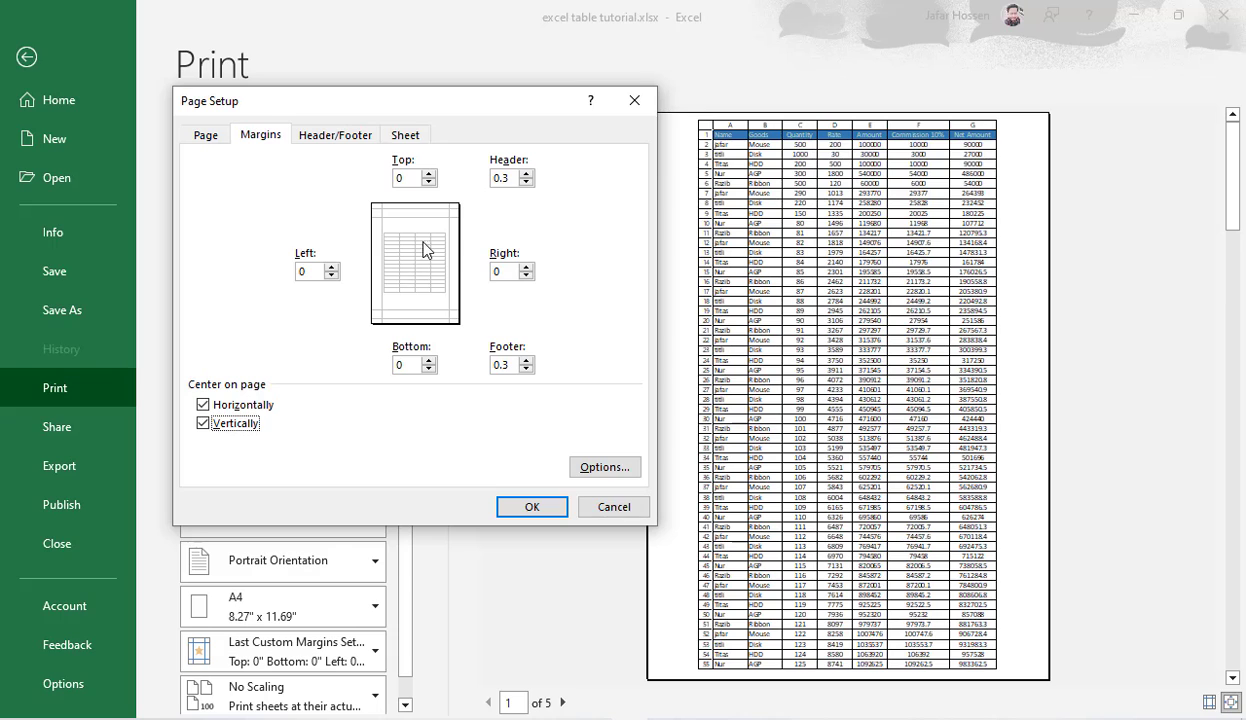
left_click(527, 507)
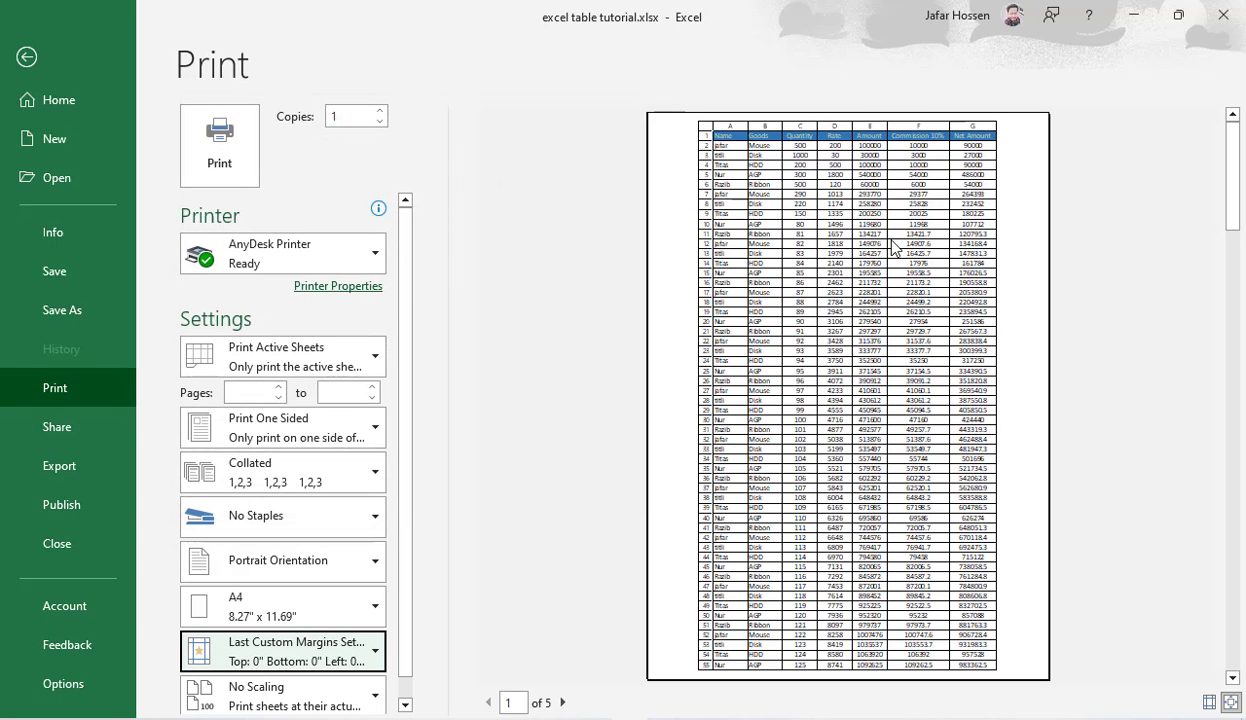
Step: Set the header and footer margins to 0 in the custom margin settings and apply them
left_click(292, 648)
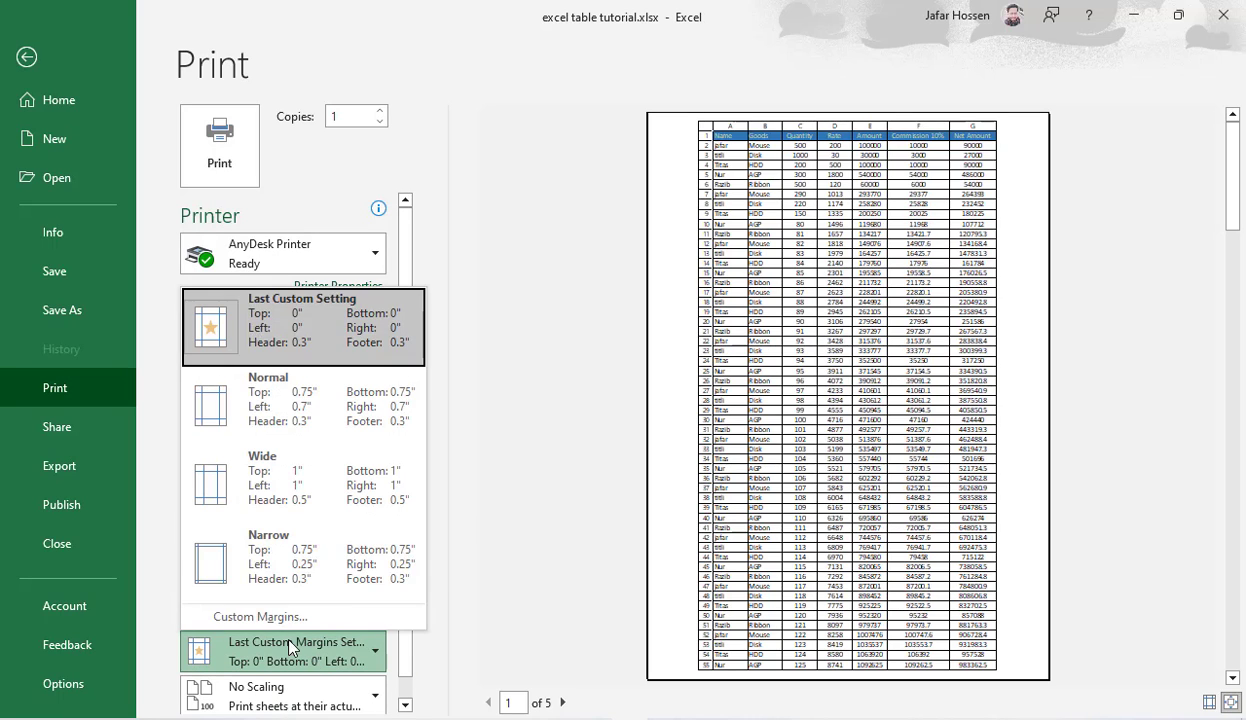
left_click(276, 616)
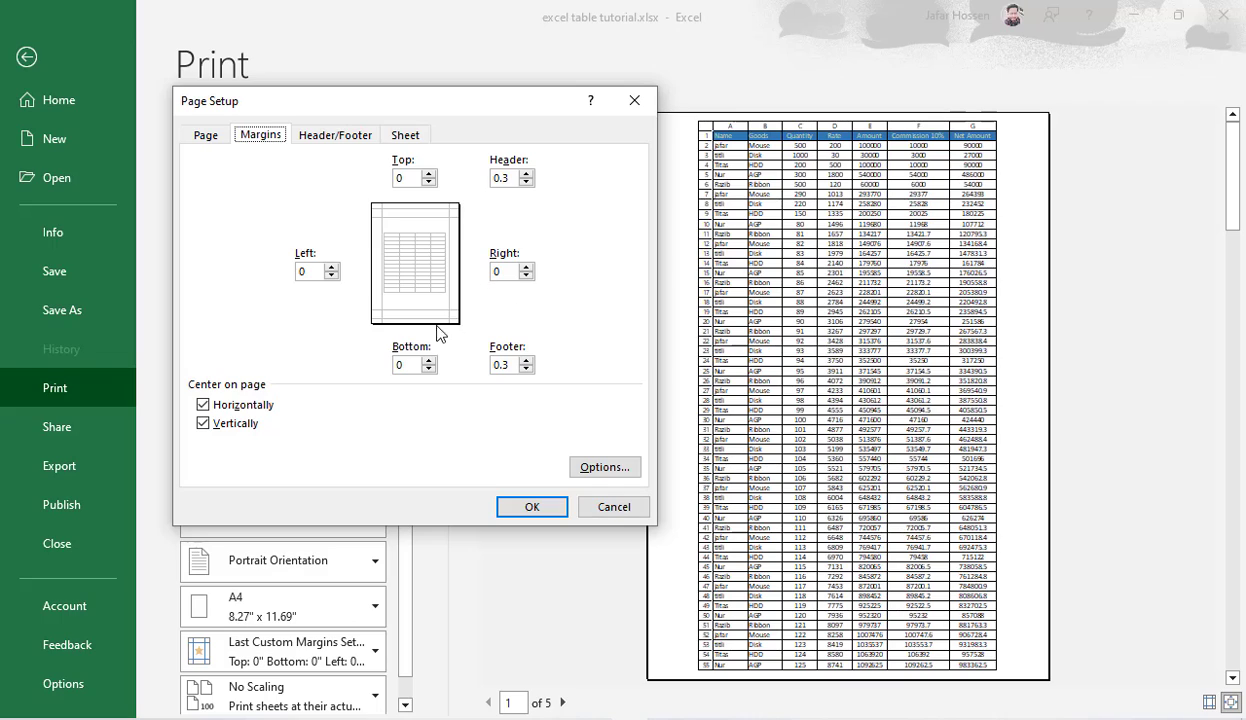
left_click(411, 368)
left_click(509, 270)
left_click(515, 176)
key("BackSpace")
left_click(511, 367)
key("BackSpace")
left_click(532, 507)
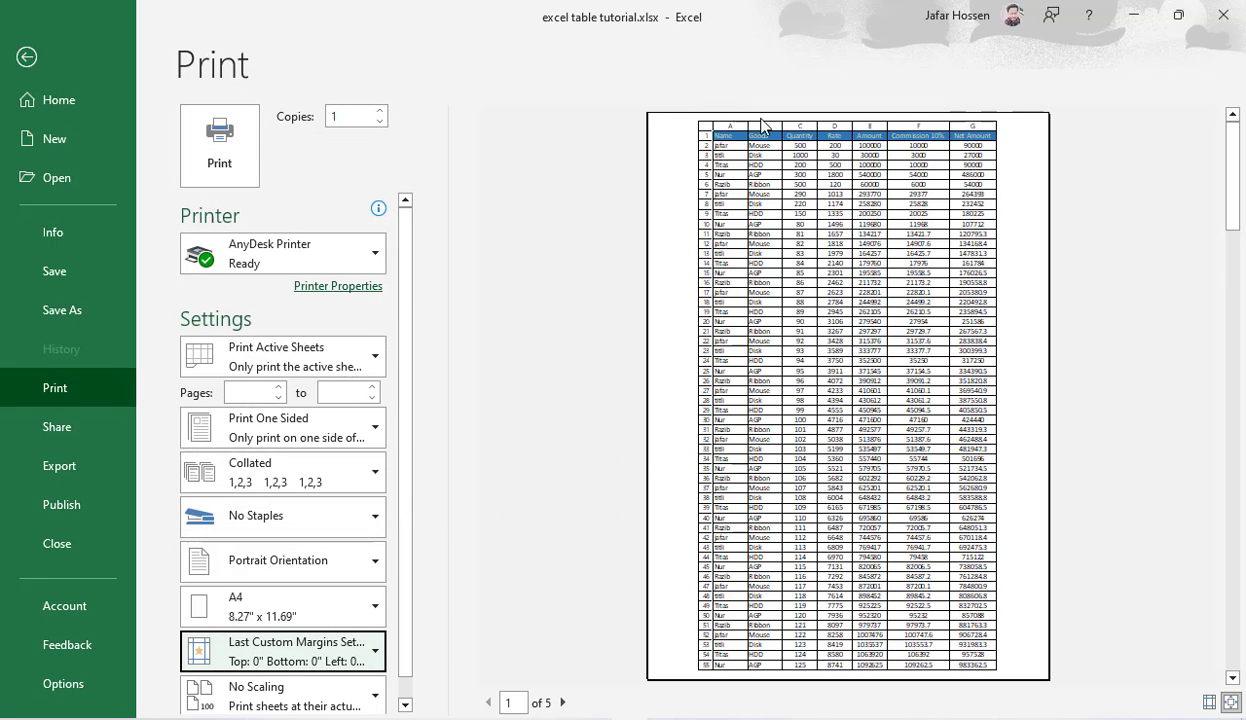
Step: Check the custom margin values in Page Setup, then return to the print preview
left_click(300, 650)
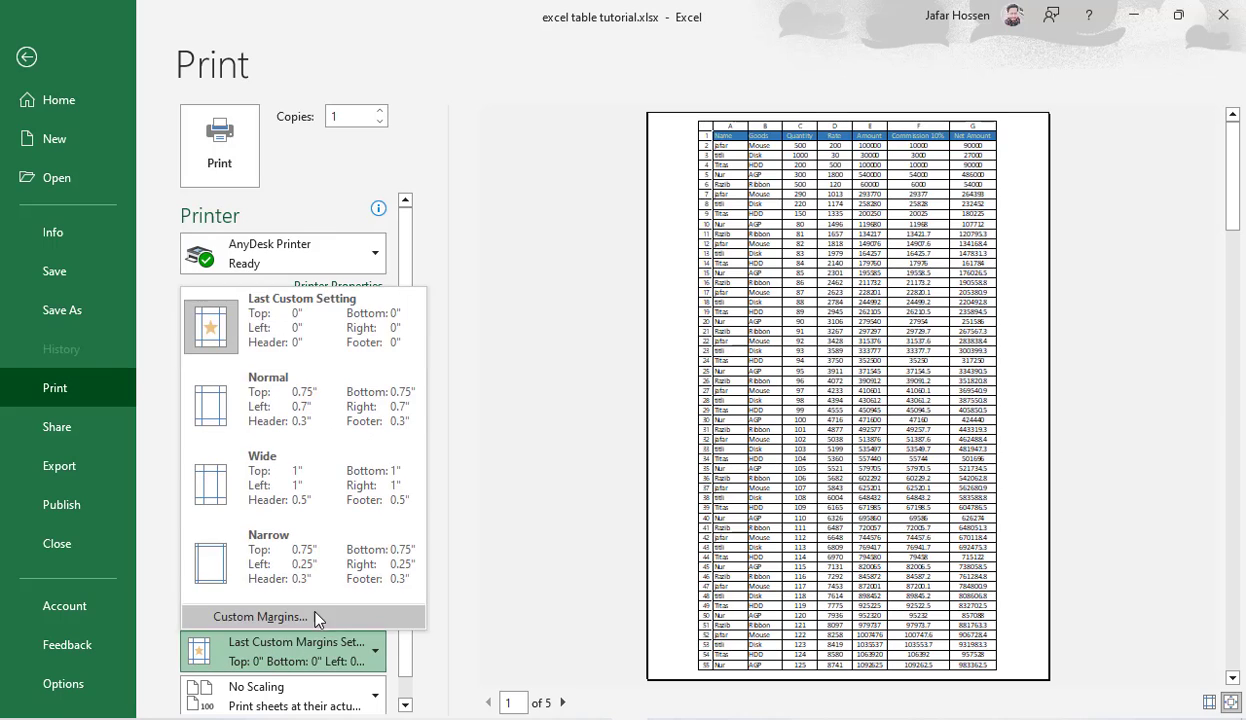
left_click(314, 617)
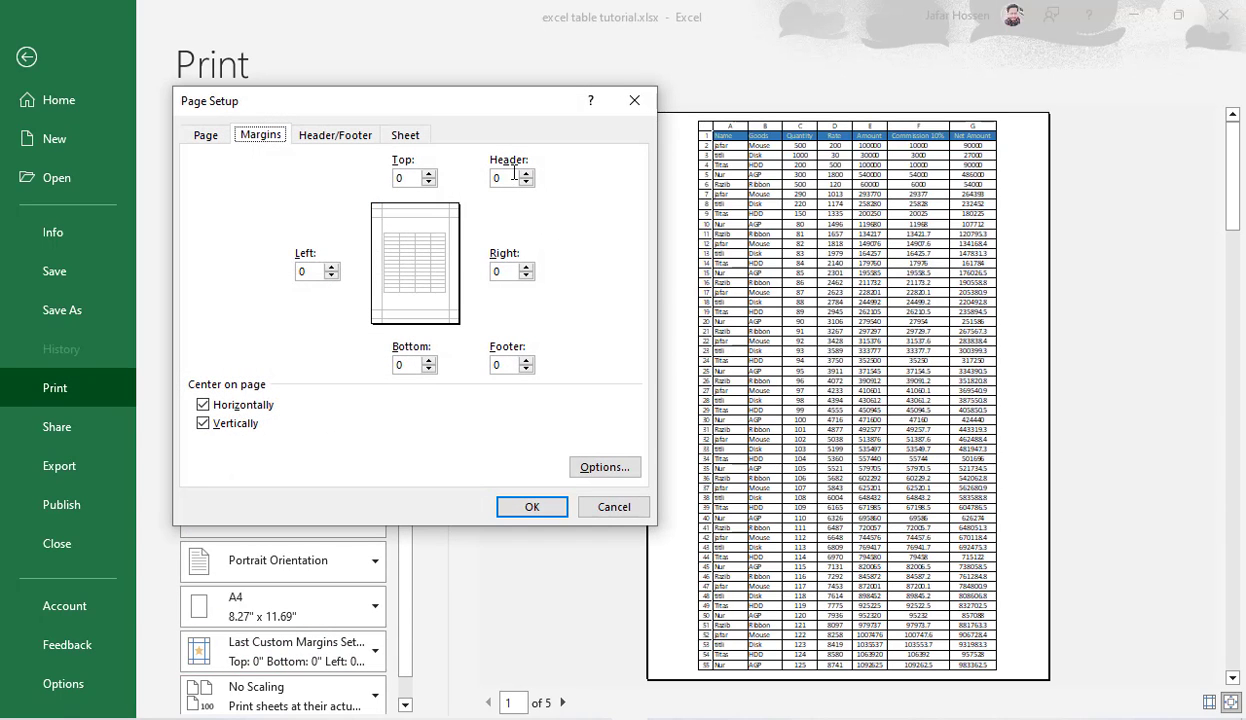
left_click(530, 499)
left_click(757, 437)
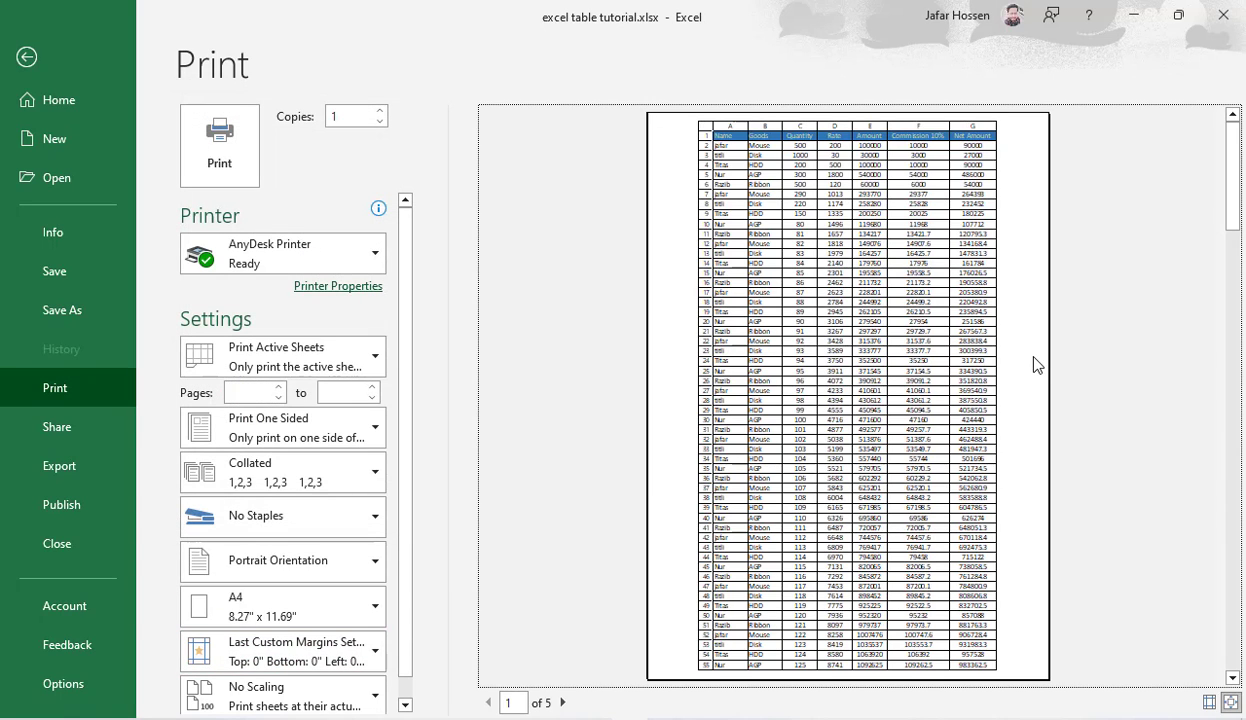
Step: Add a custom header with "note:" in its left section, apply it, and return to the sheet
left_click(304, 650)
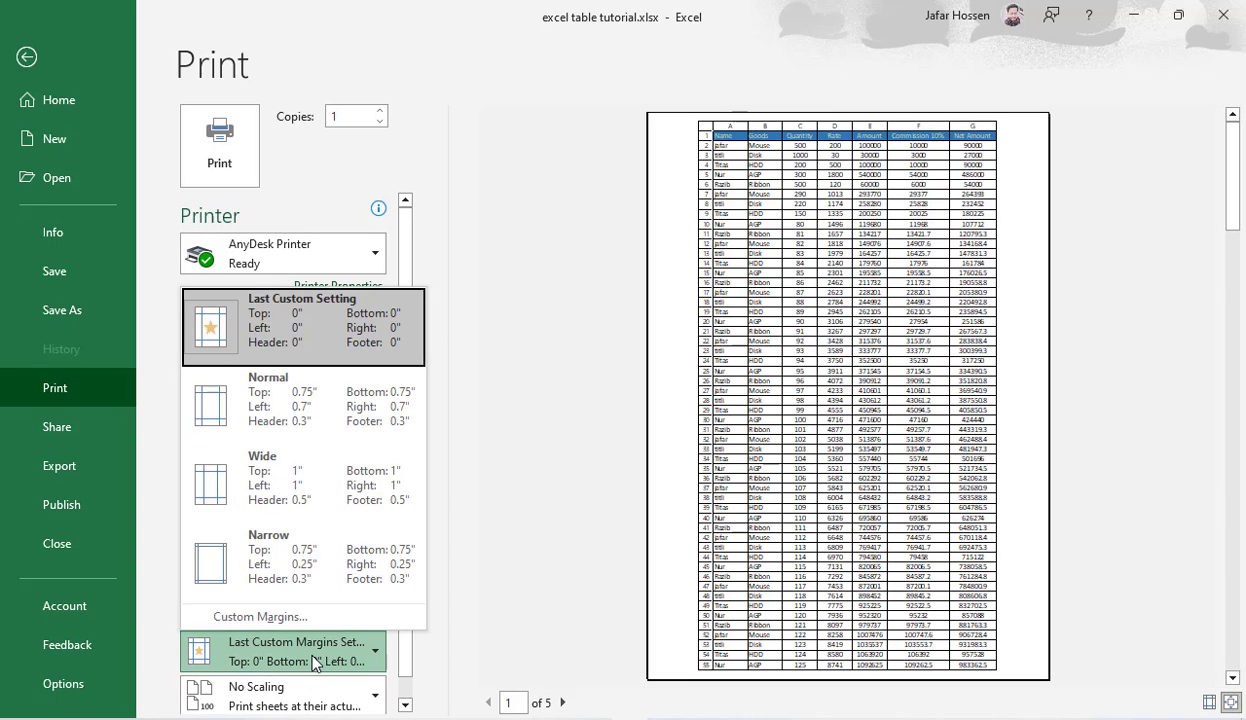
left_click(293, 602)
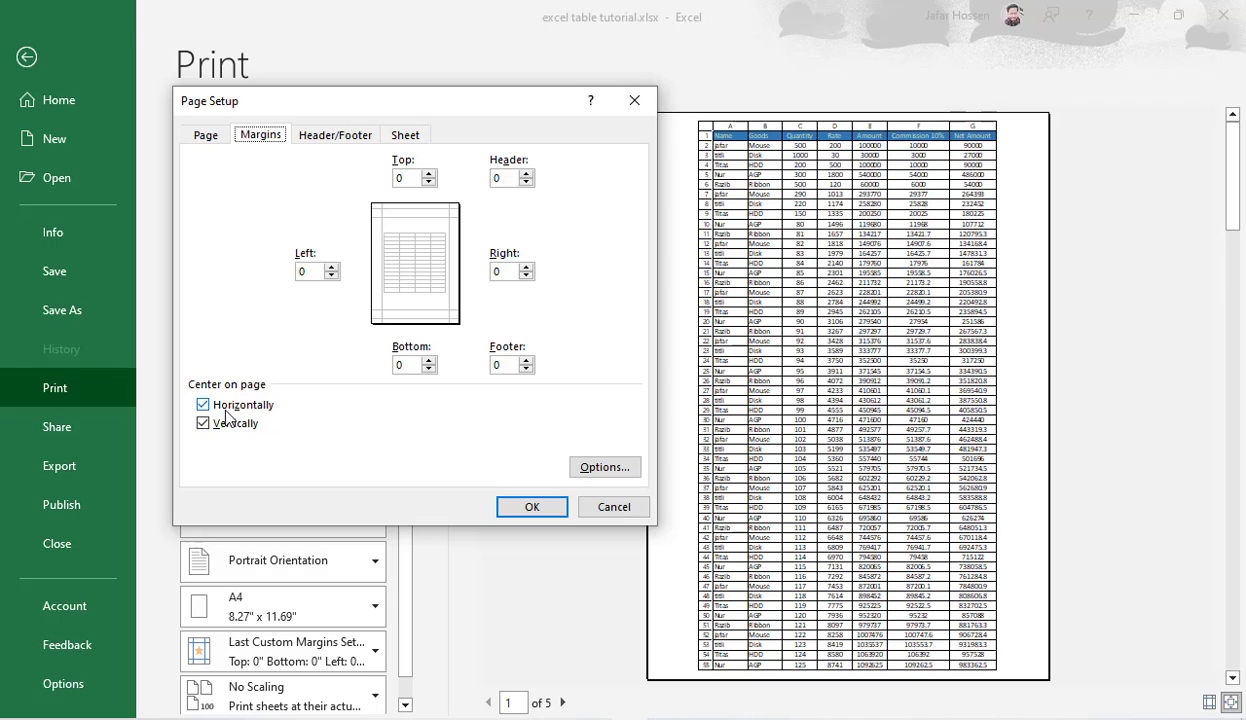
left_click(335, 140)
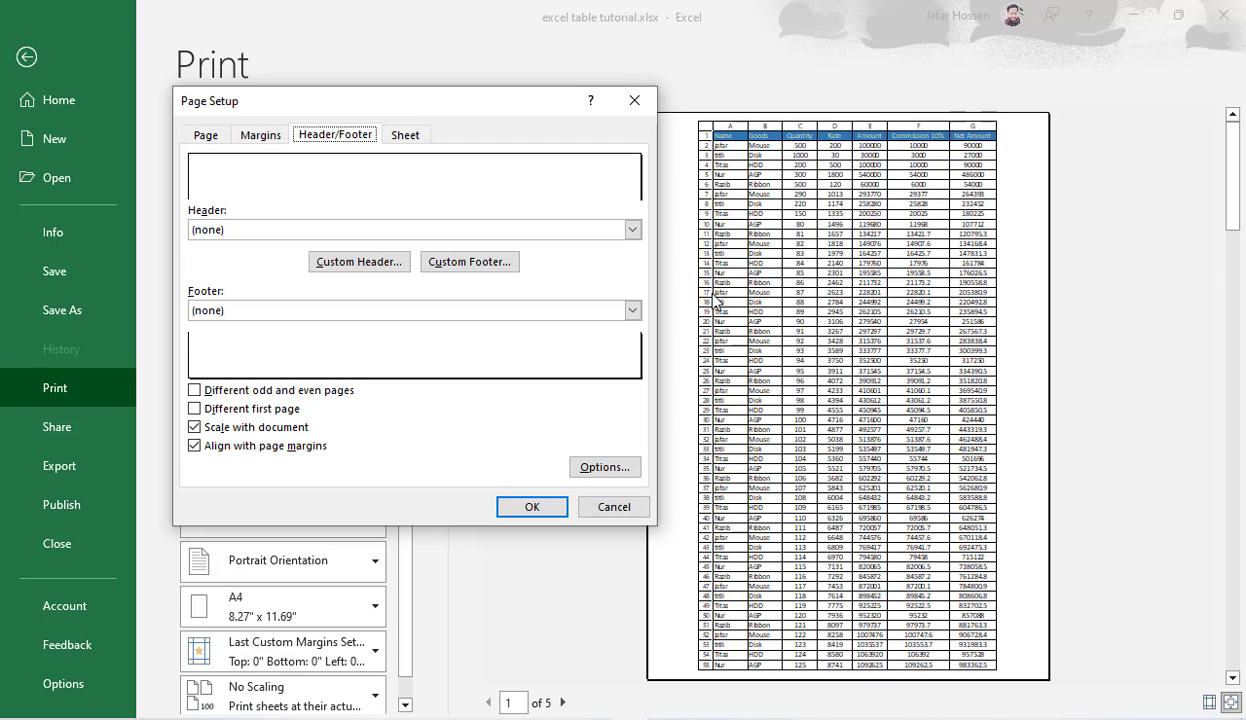
left_click(362, 261)
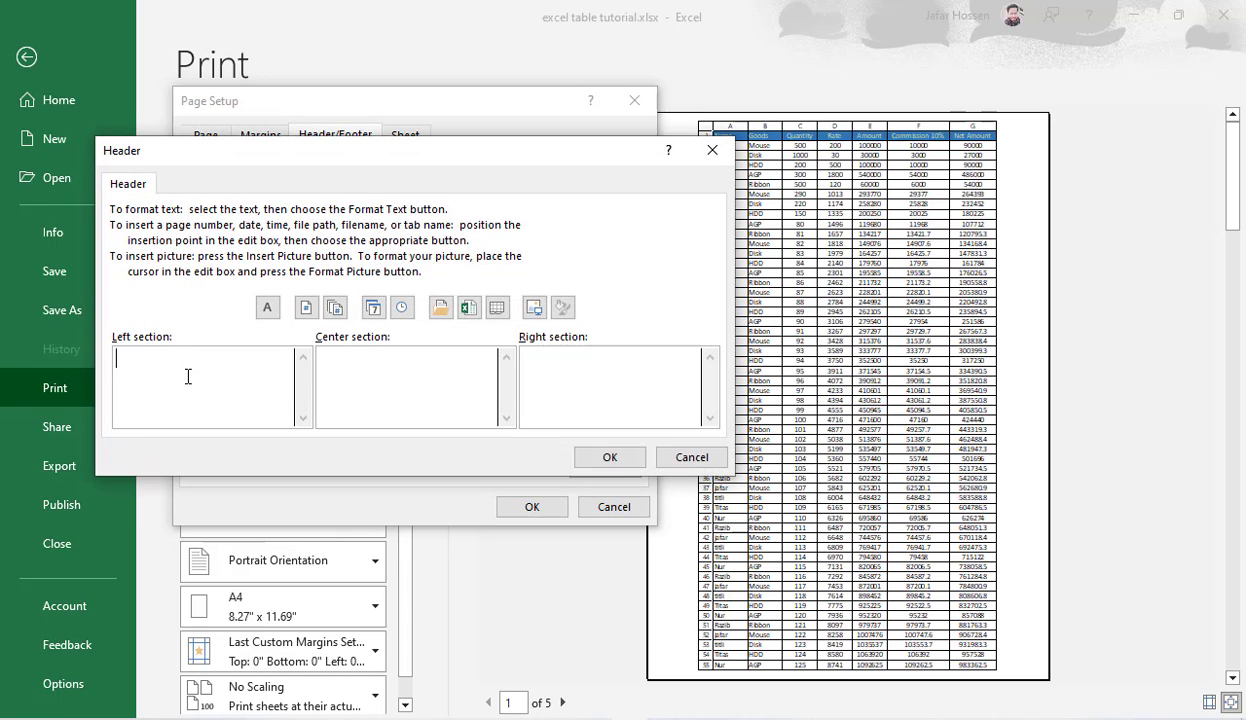
type("note:")
left_click(618, 458)
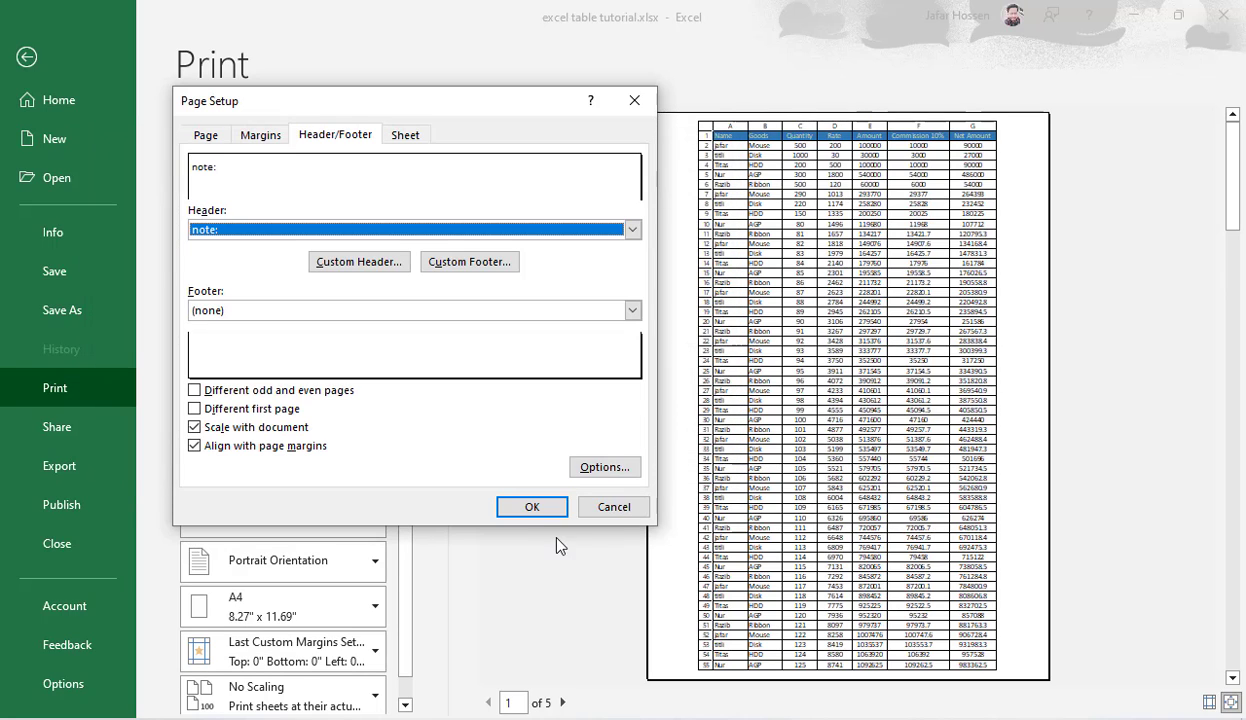
left_click(532, 508)
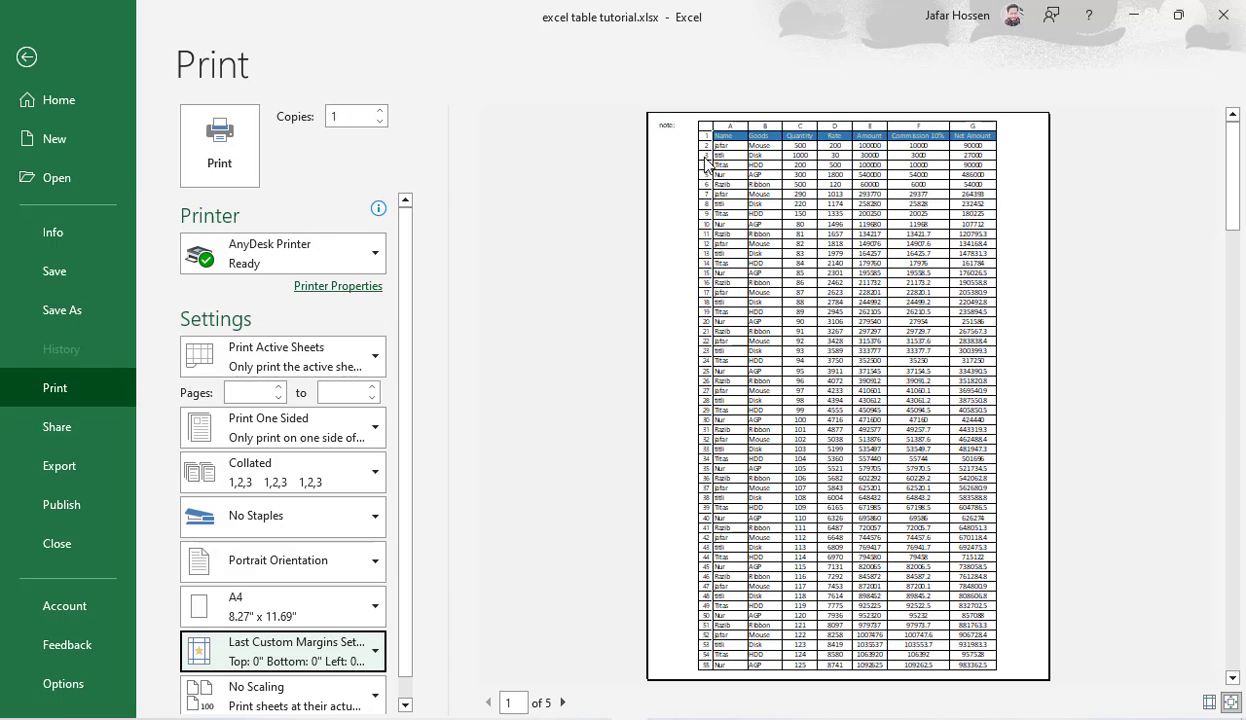
left_click(38, 66)
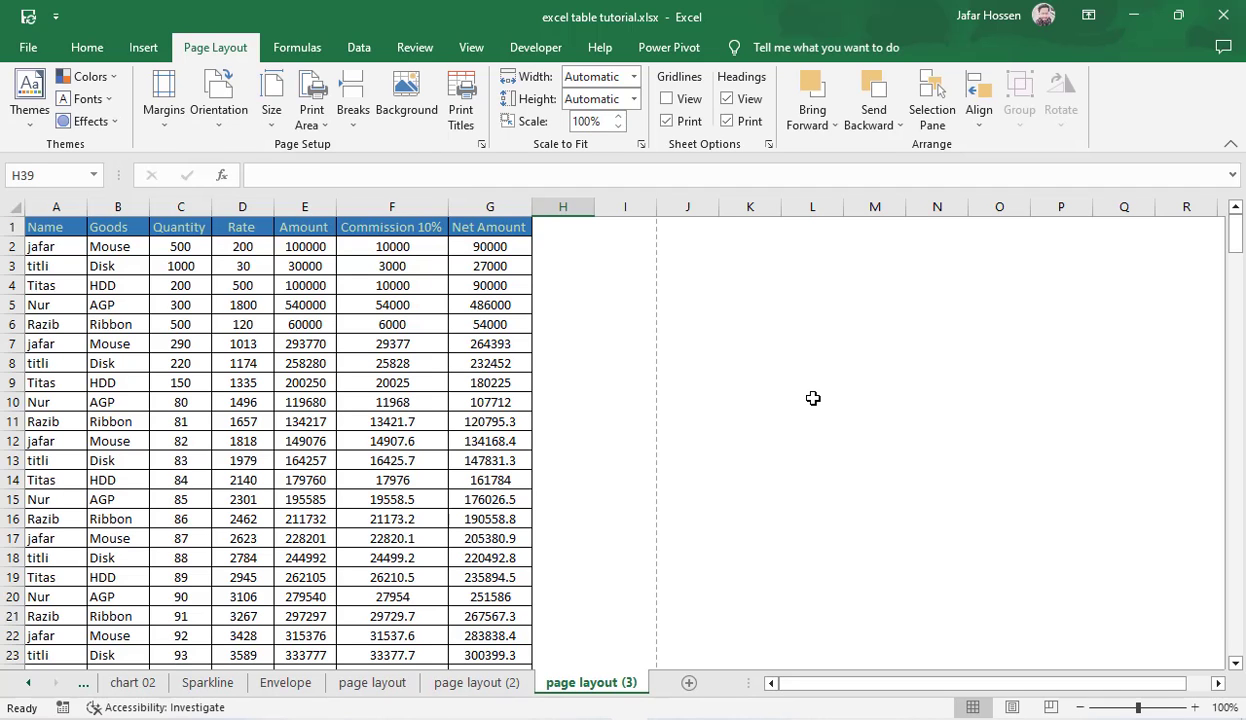
Step: Apply the Normal margins preset from the print view and return to the sheet
key("ctrl+p")
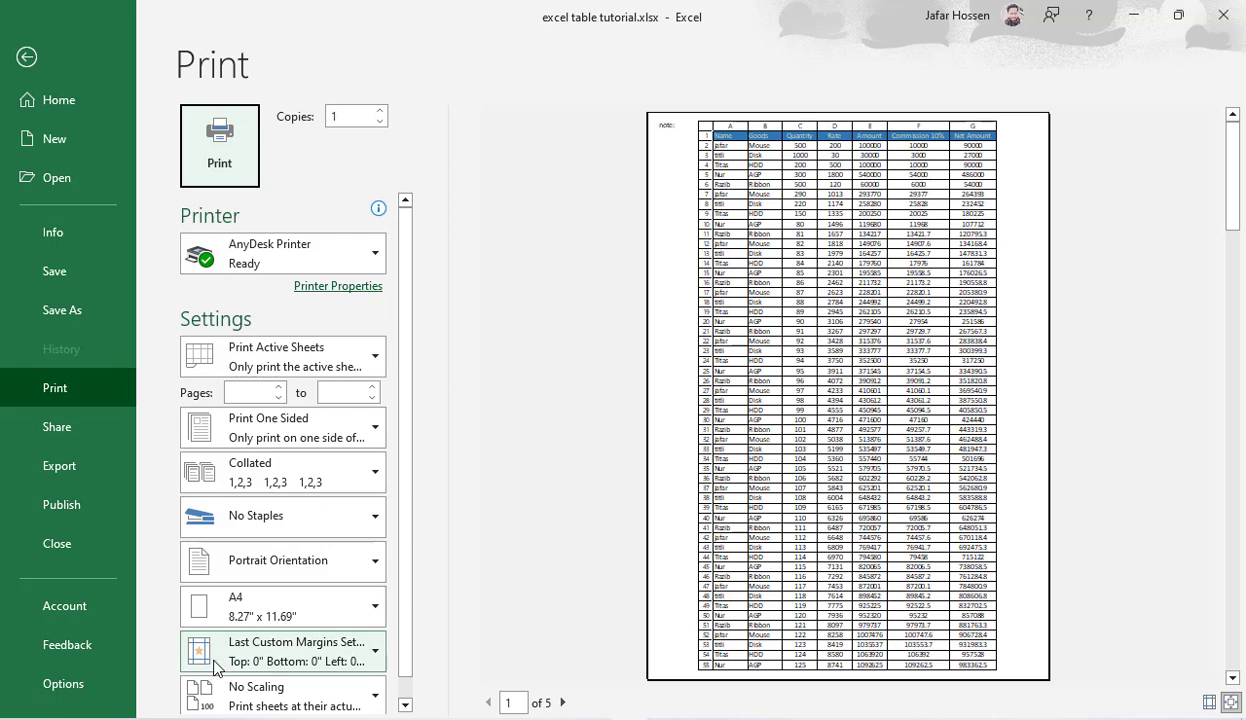
left_click(258, 662)
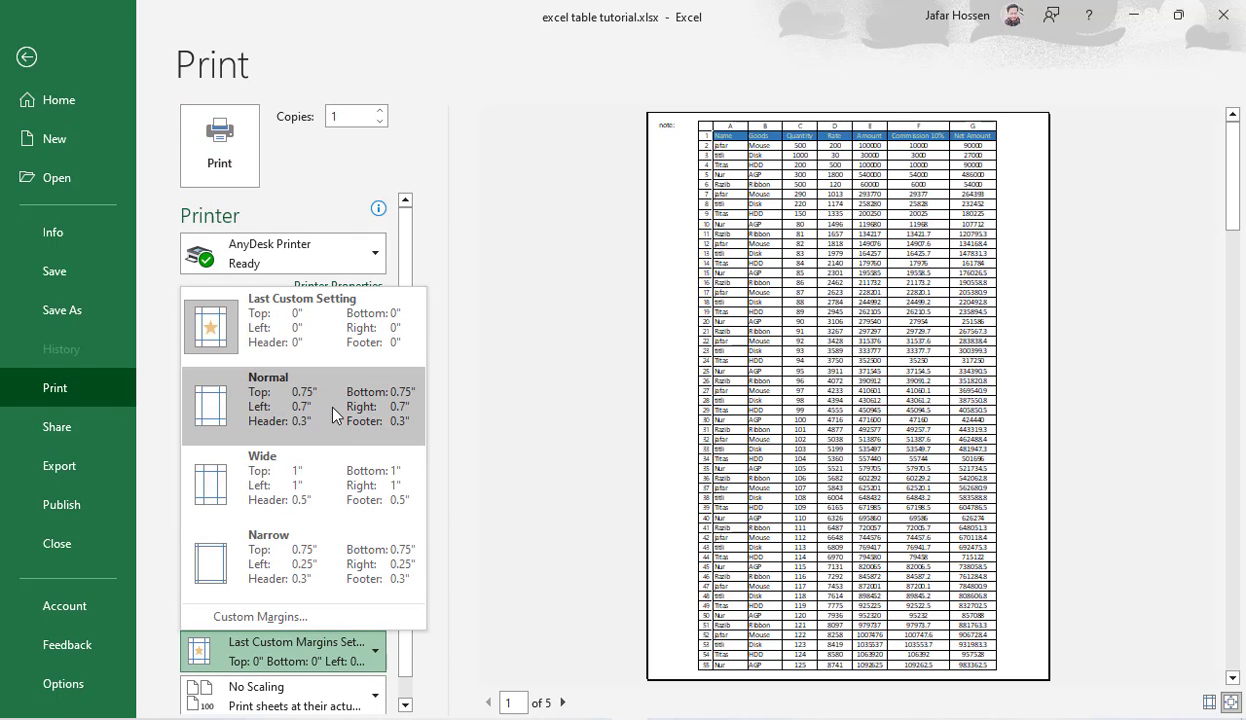
left_click(311, 418)
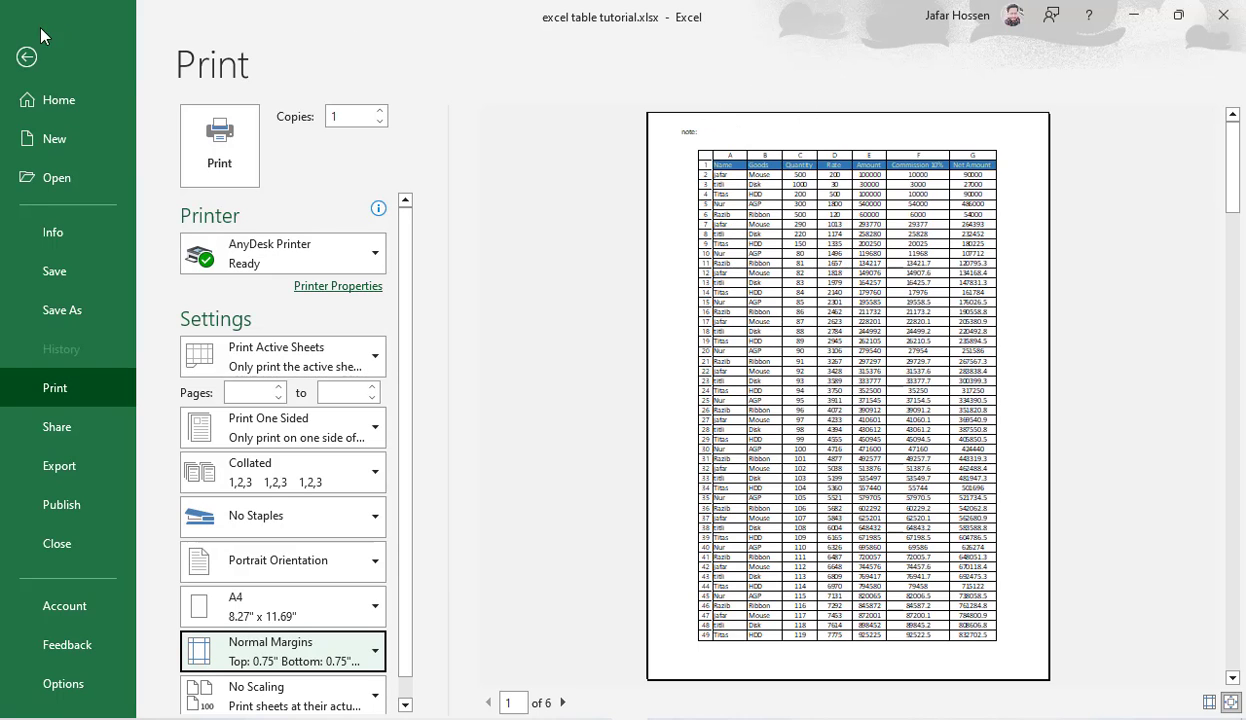
left_click(27, 57)
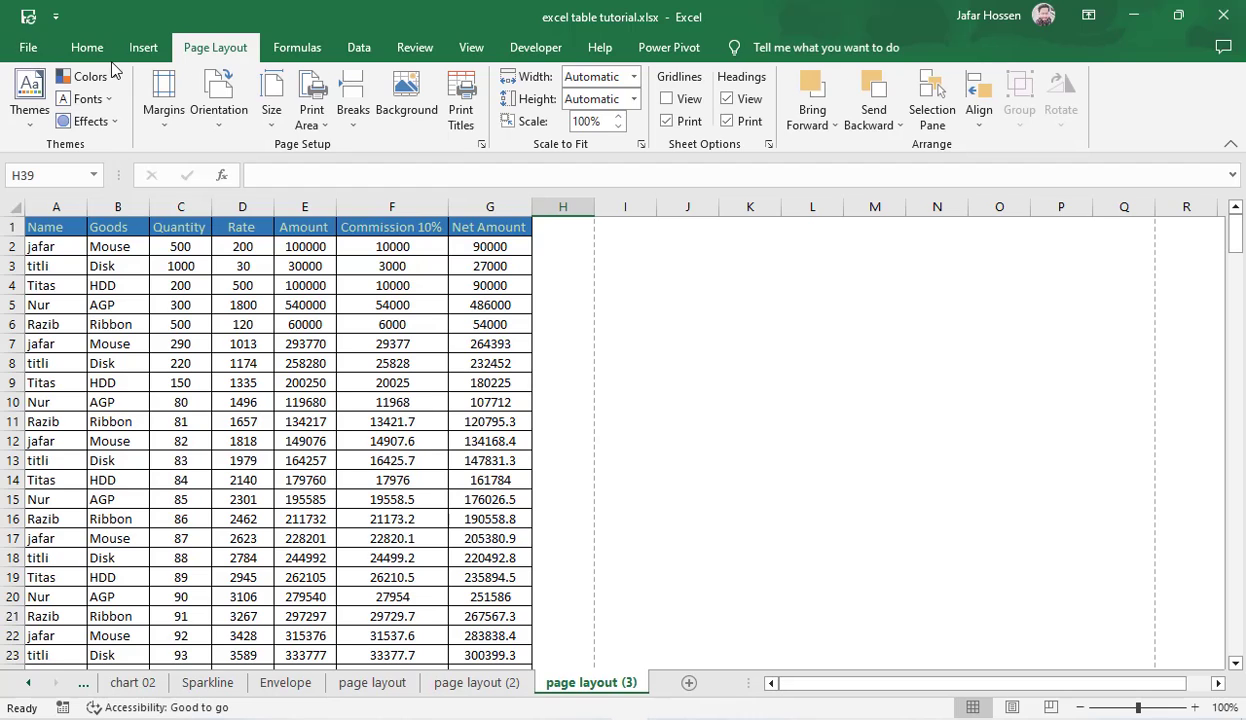
Step: Add a custom footer with the file path in its center section, apply it, and check it in the print preview
left_click(460, 112)
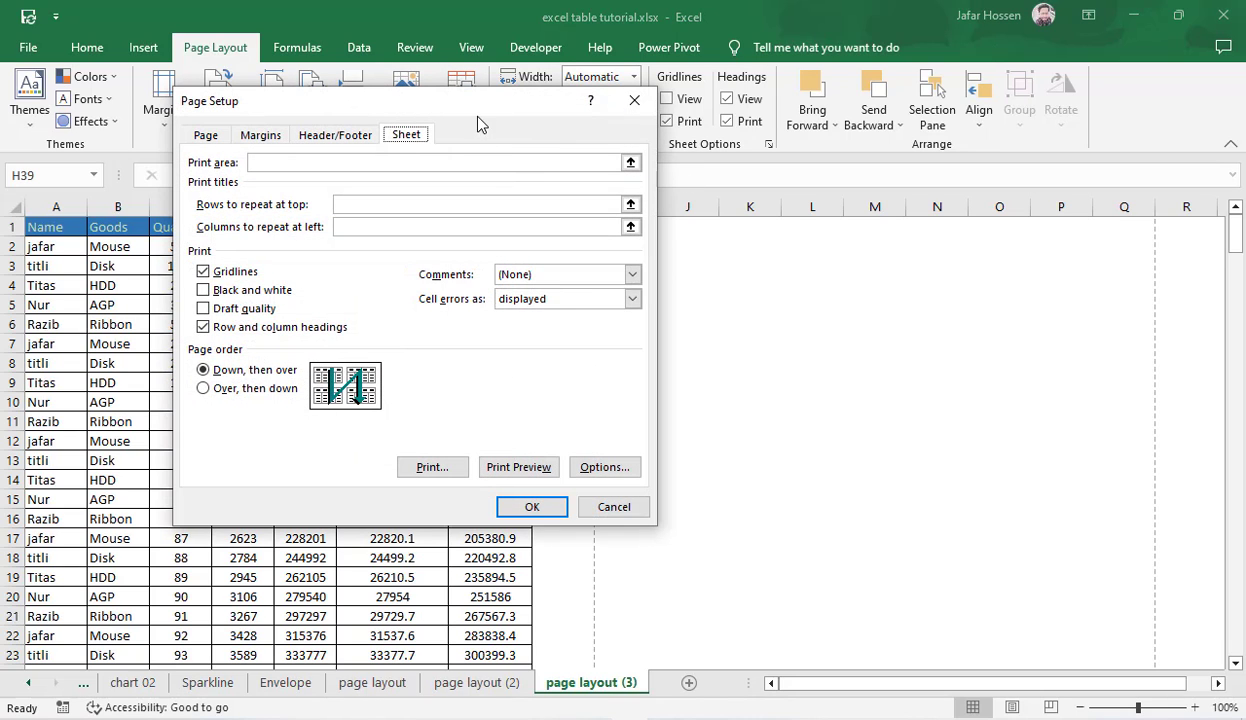
left_click_drag(515, 101, 885, 87)
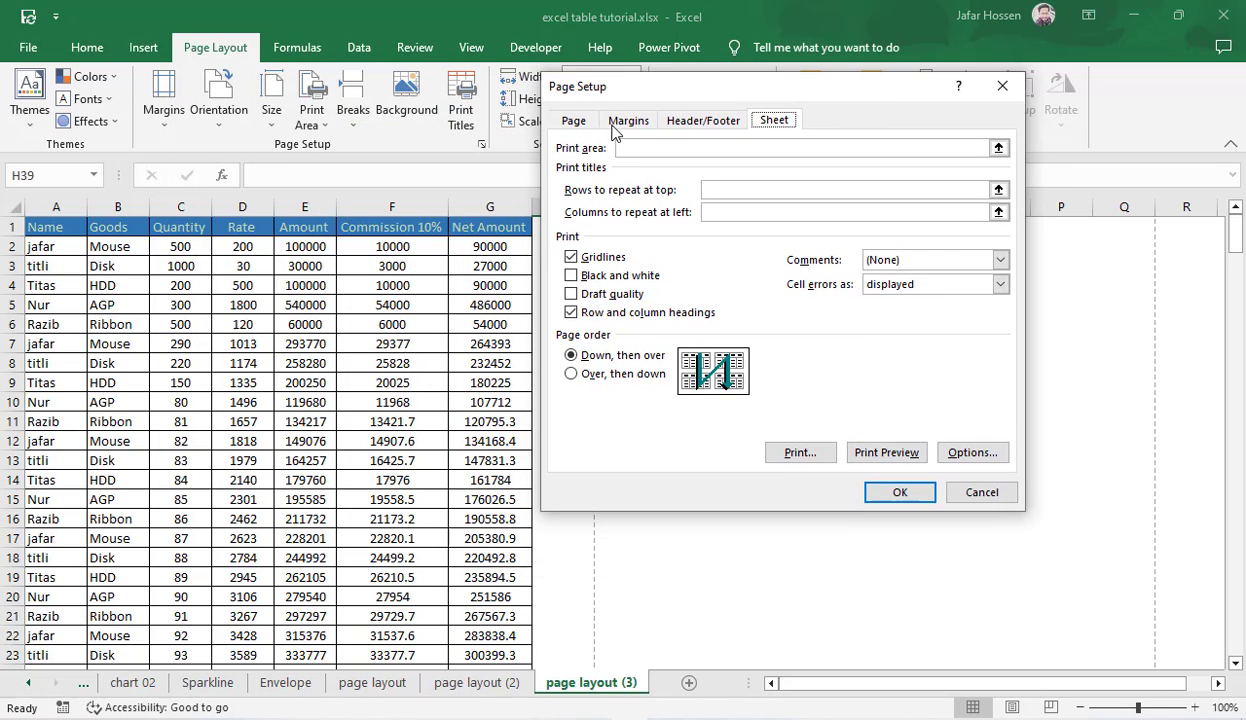
left_click(630, 121)
left_click(695, 121)
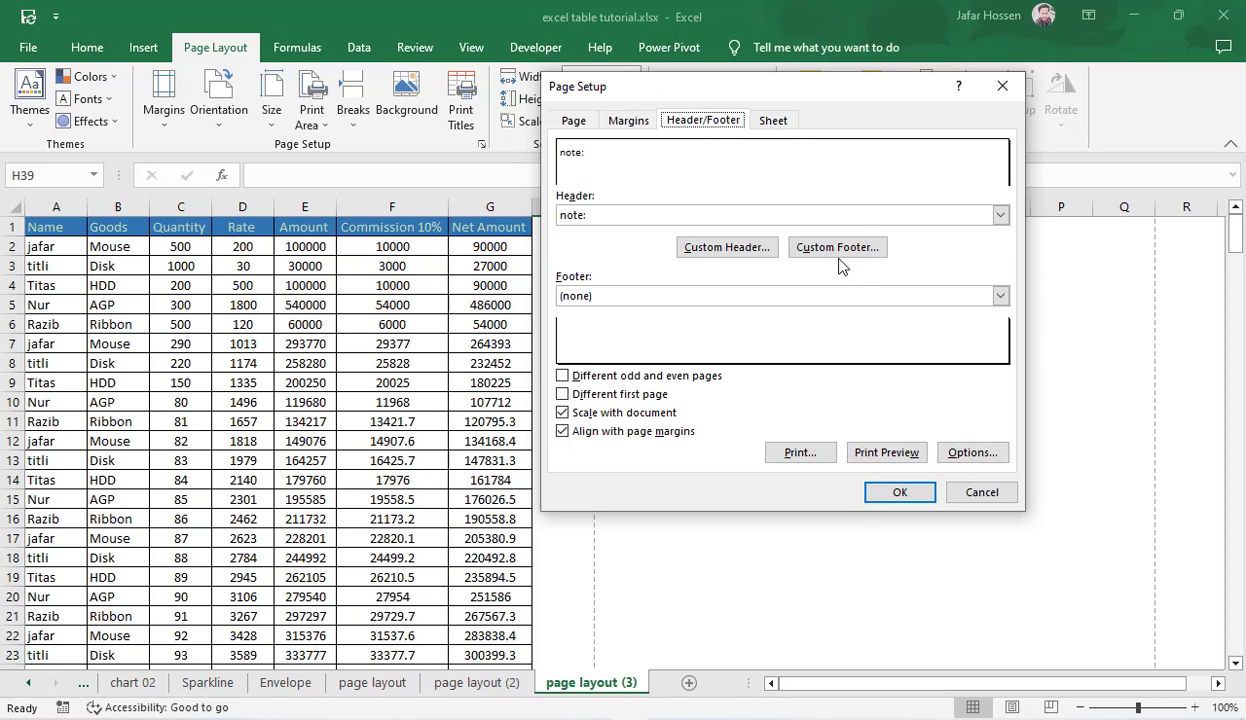
left_click(815, 246)
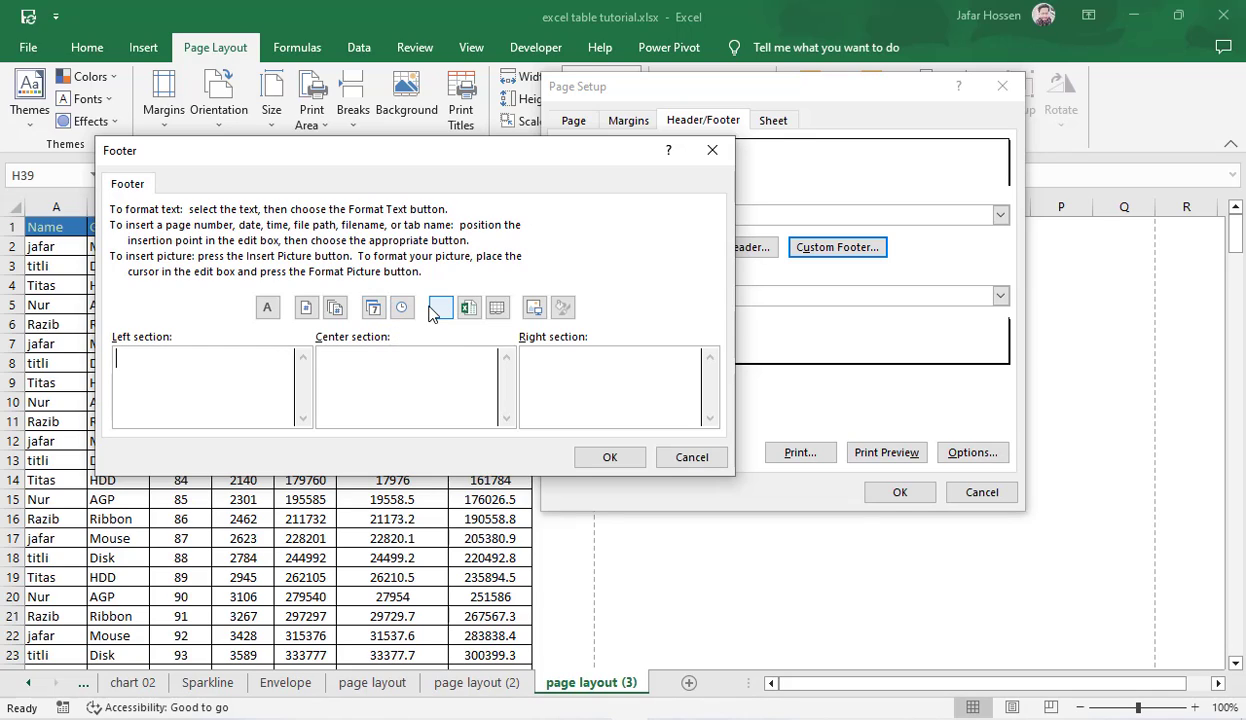
left_click(453, 381)
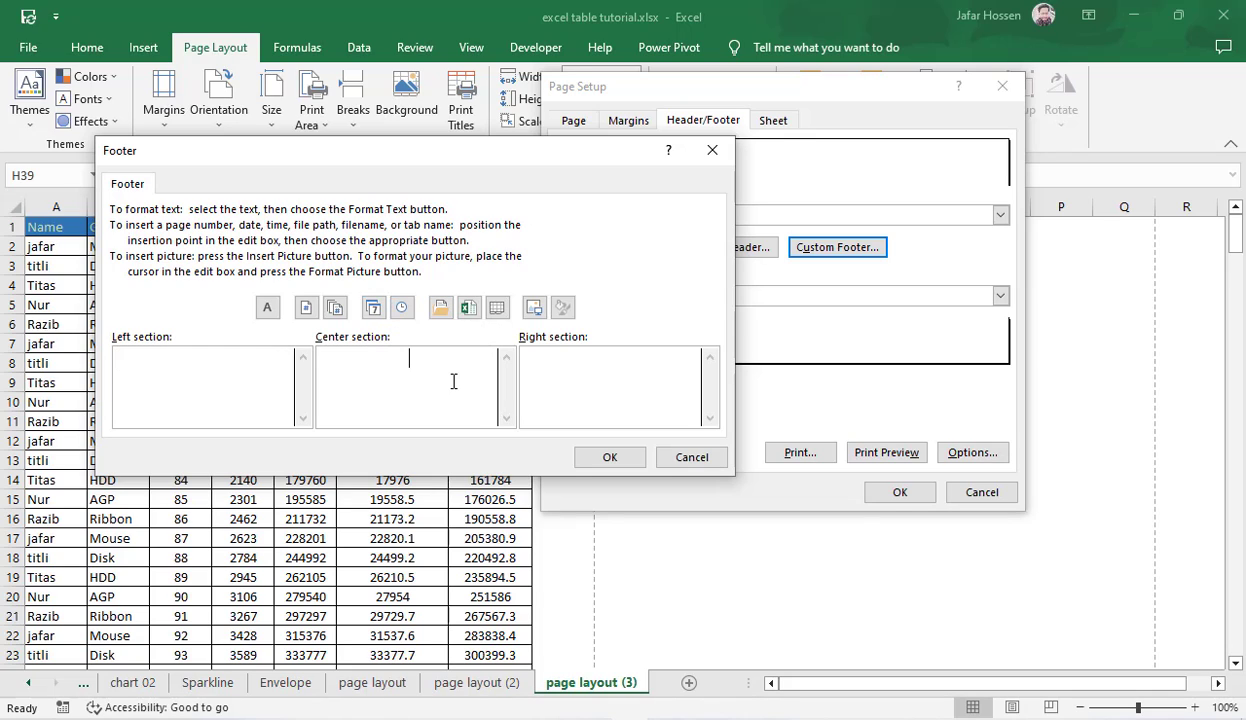
left_click(441, 308)
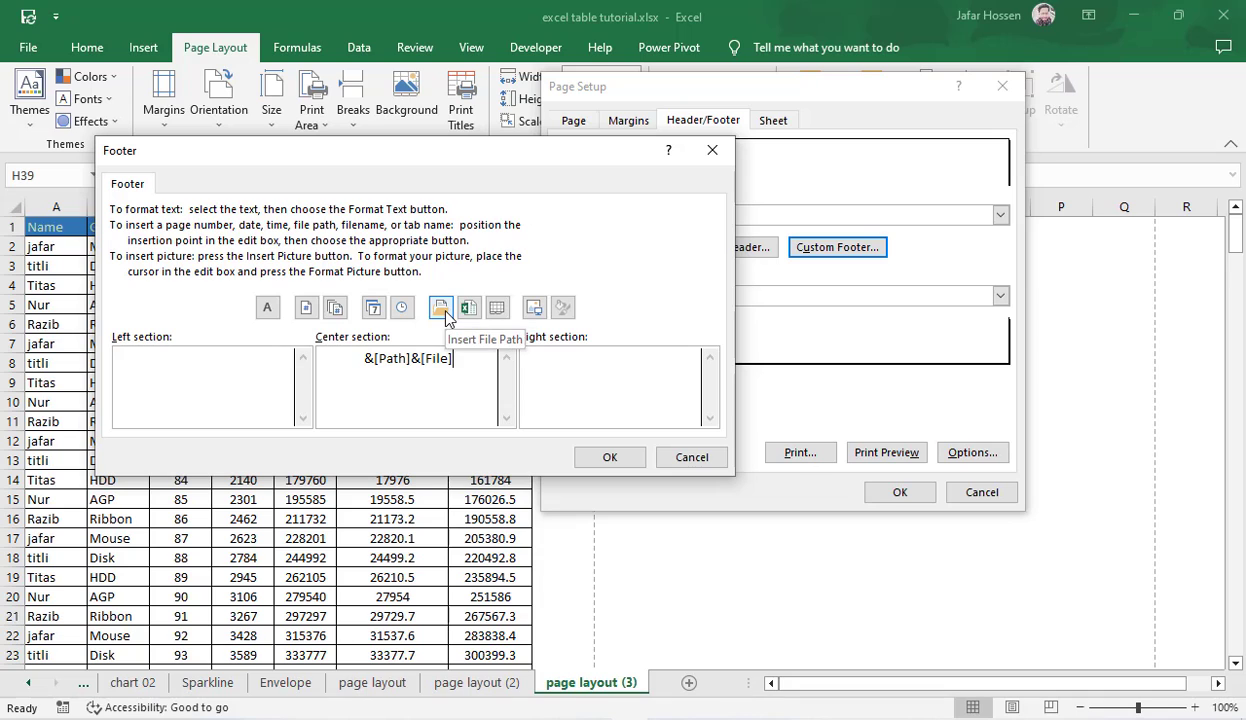
left_click(612, 458)
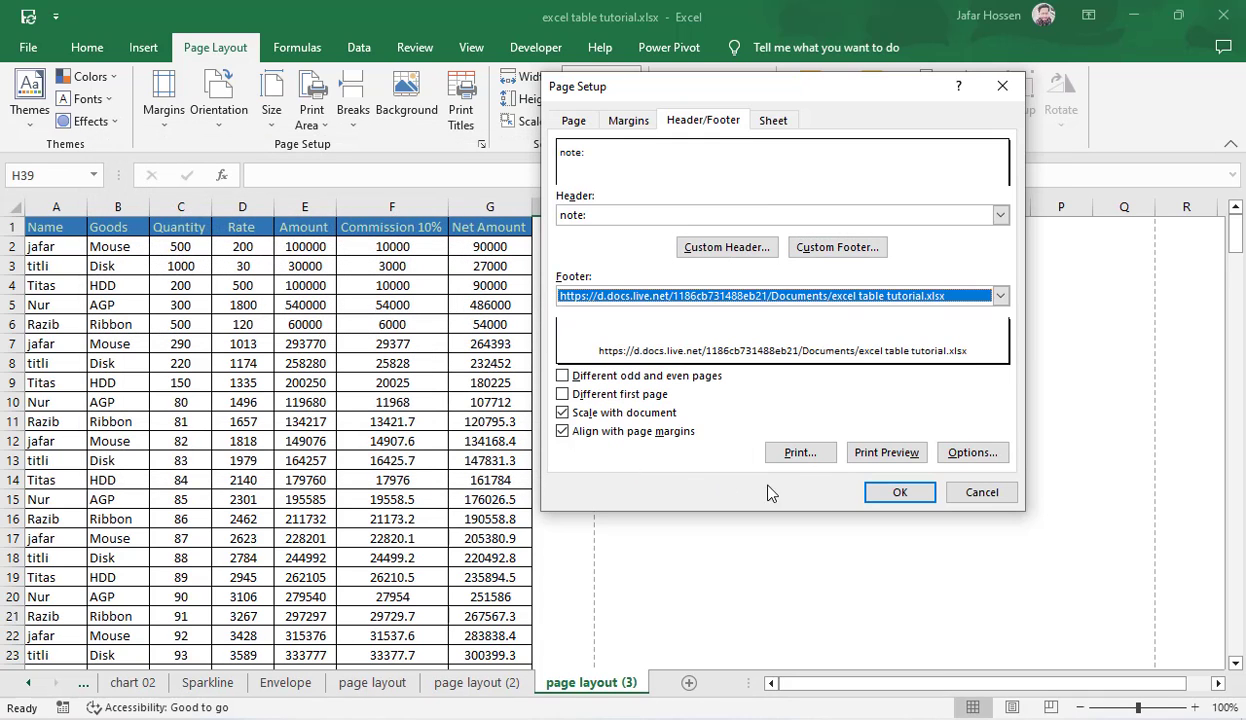
left_click(888, 493)
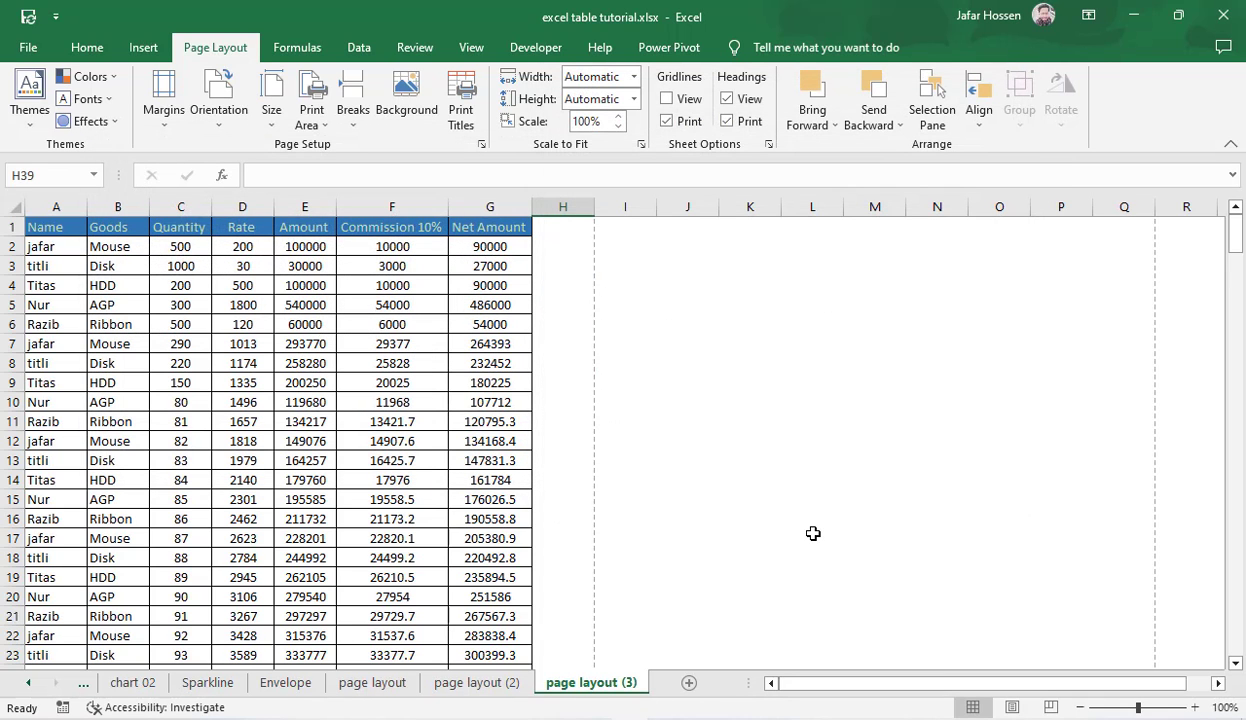
key("ctrl+p")
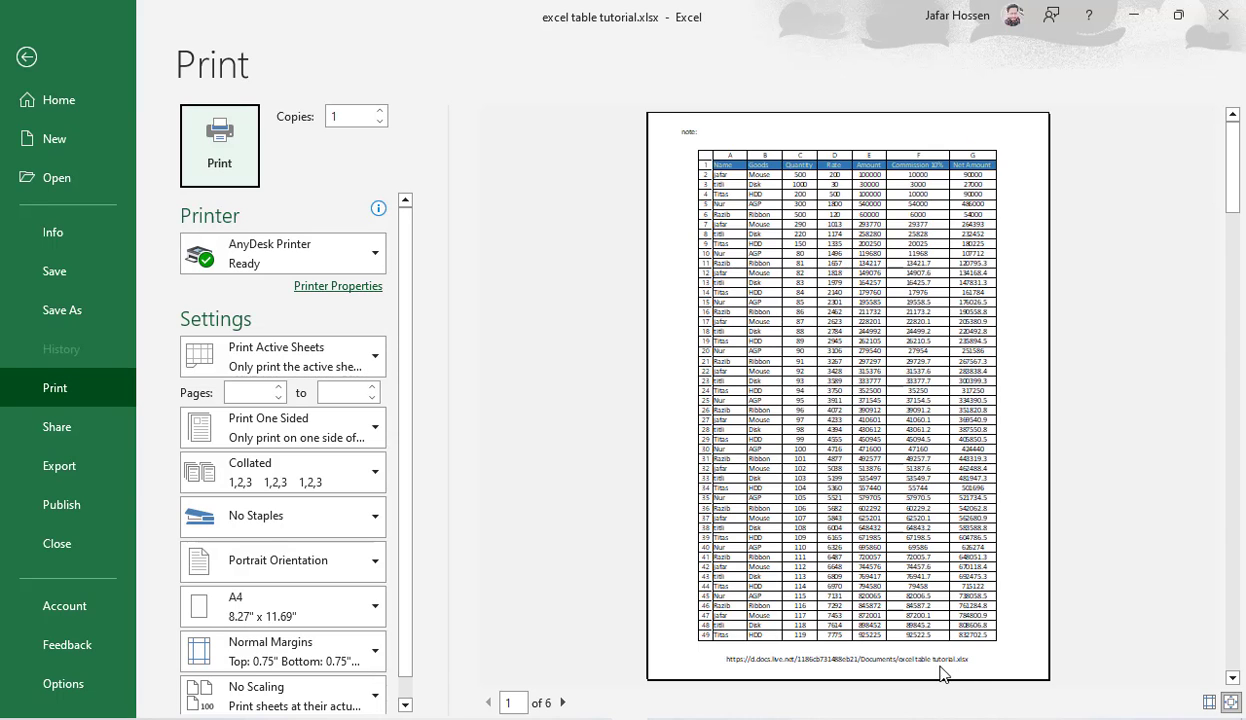
left_click(27, 58)
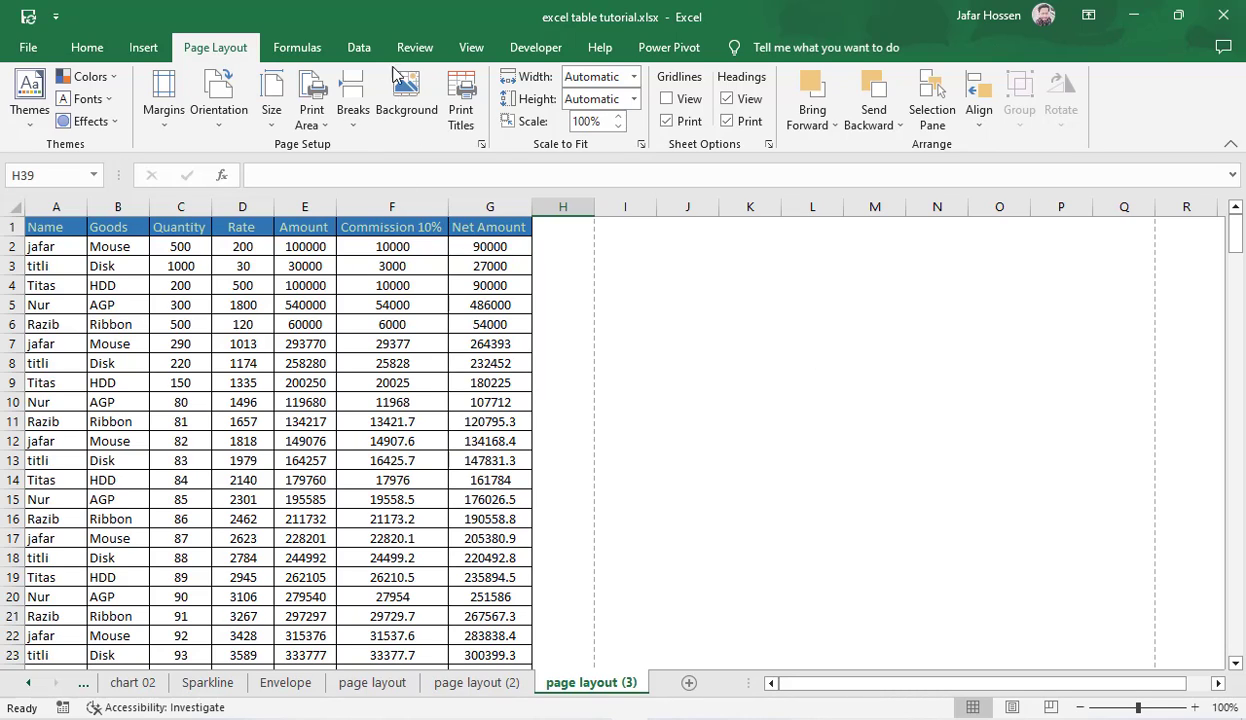
Step: Examine the page order options in Page Setup and the page divisions in the empty columns beside the table
left_click(461, 100)
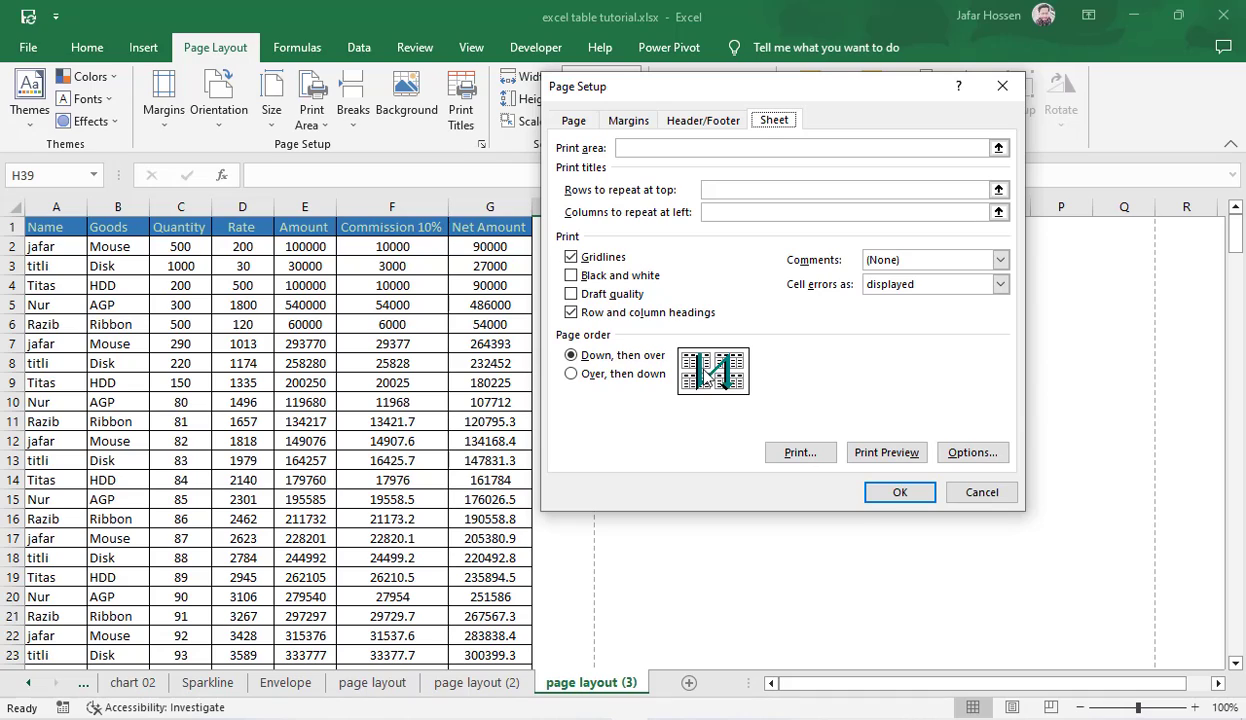
left_click(982, 492)
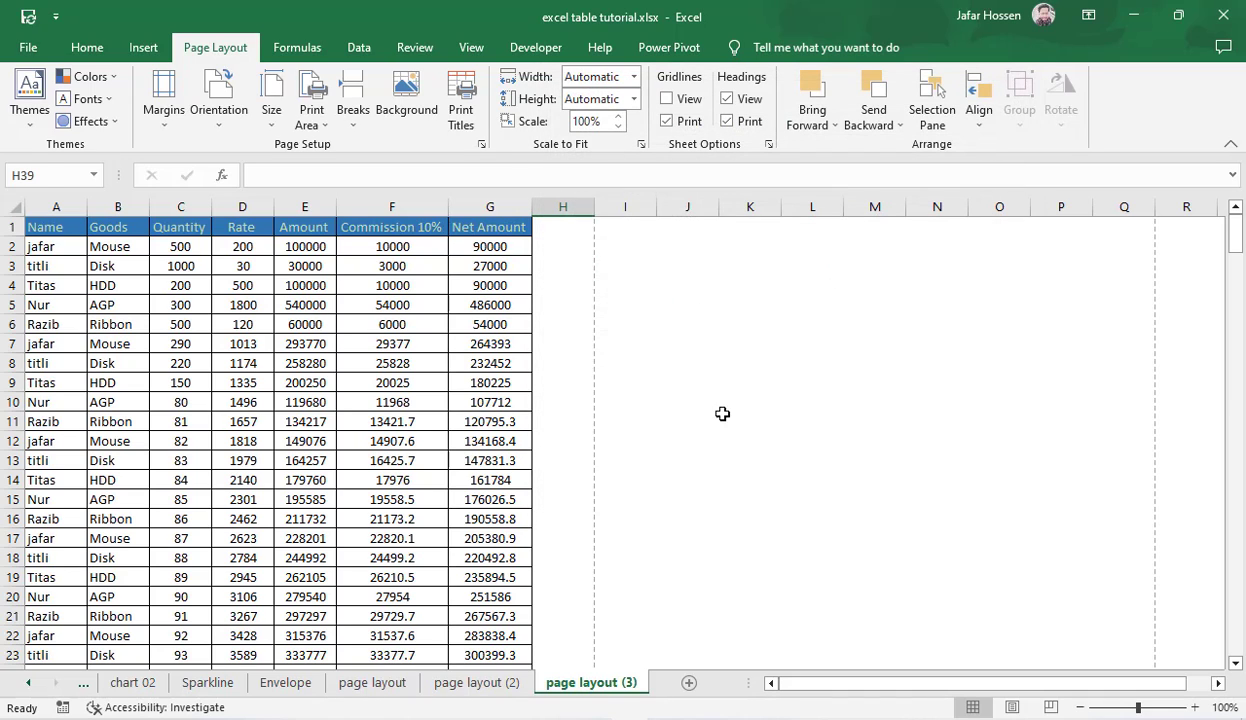
left_click(722, 413)
left_click_drag(640, 267, 863, 322)
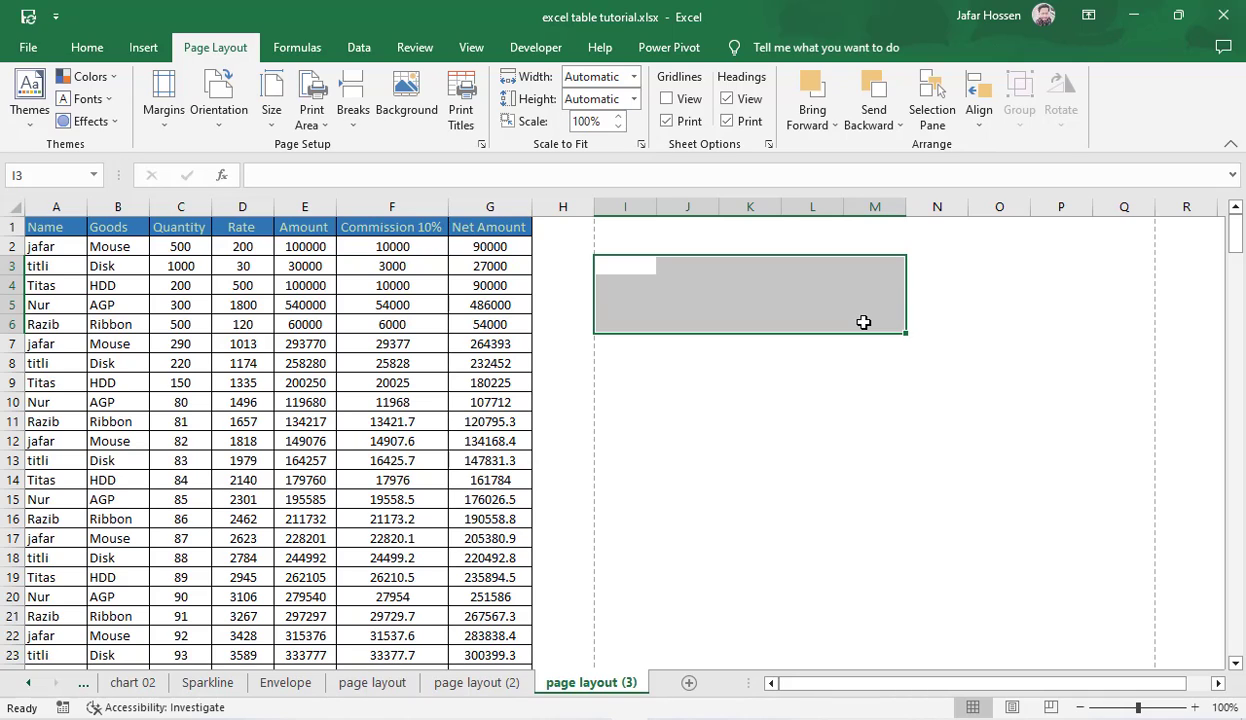
left_click(722, 414)
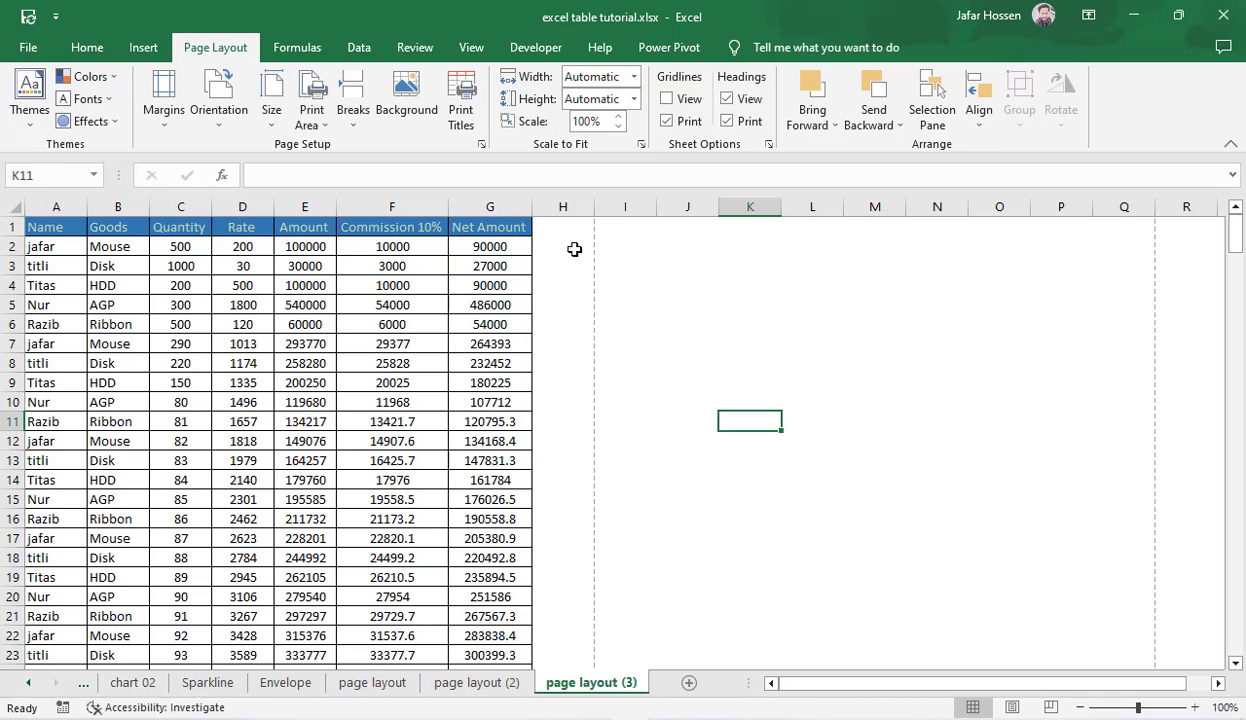
left_click_drag(565, 247, 1140, 364)
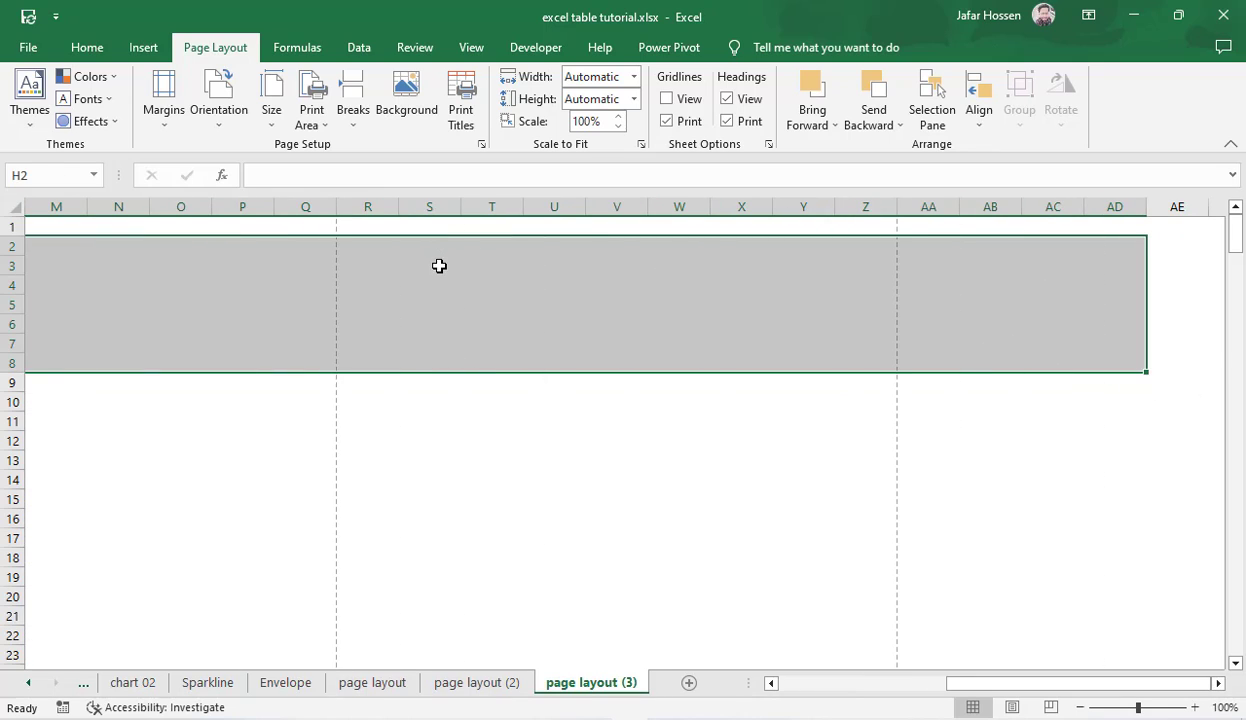
left_click_drag(439, 267, 866, 331)
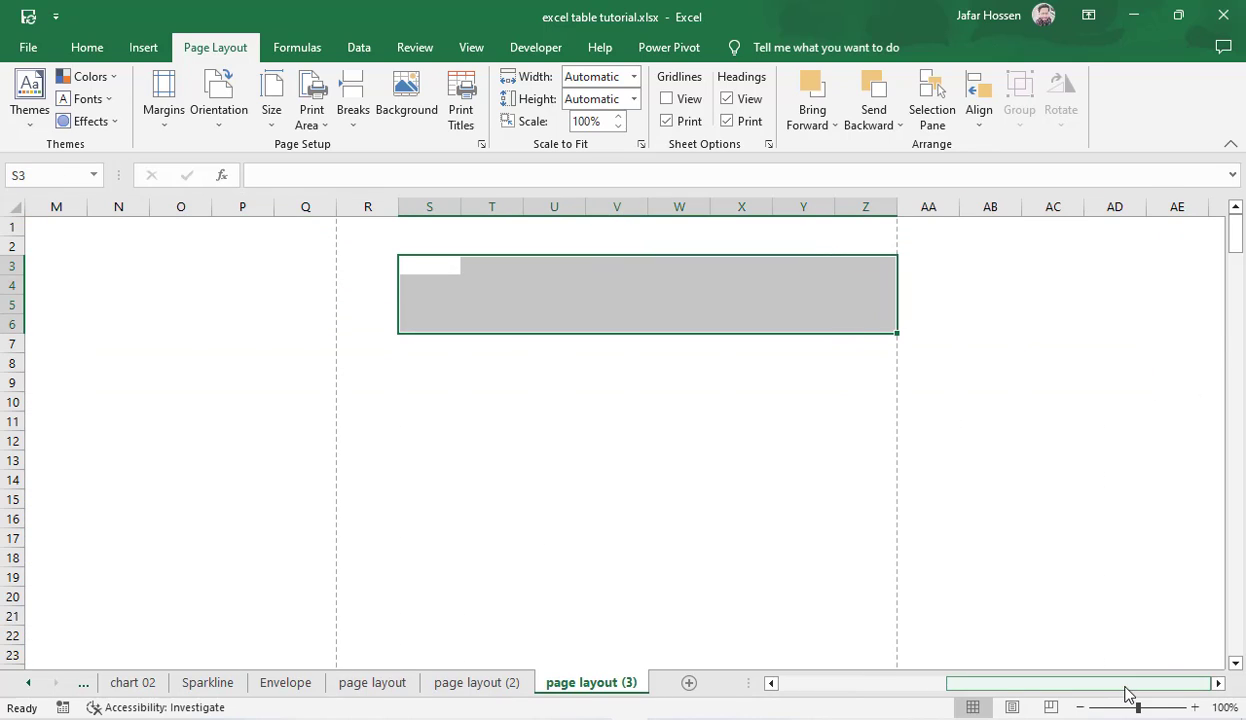
left_click_drag(1127, 693, 829, 692)
left_click(769, 420)
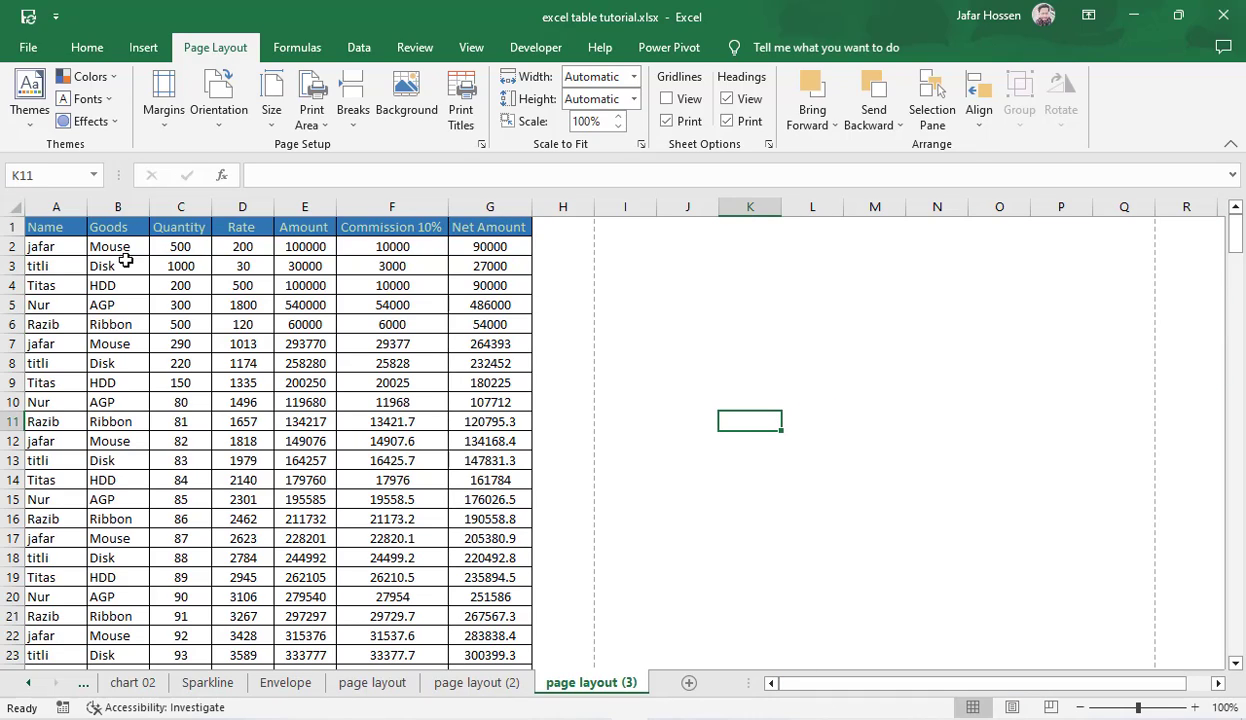
left_click(795, 246)
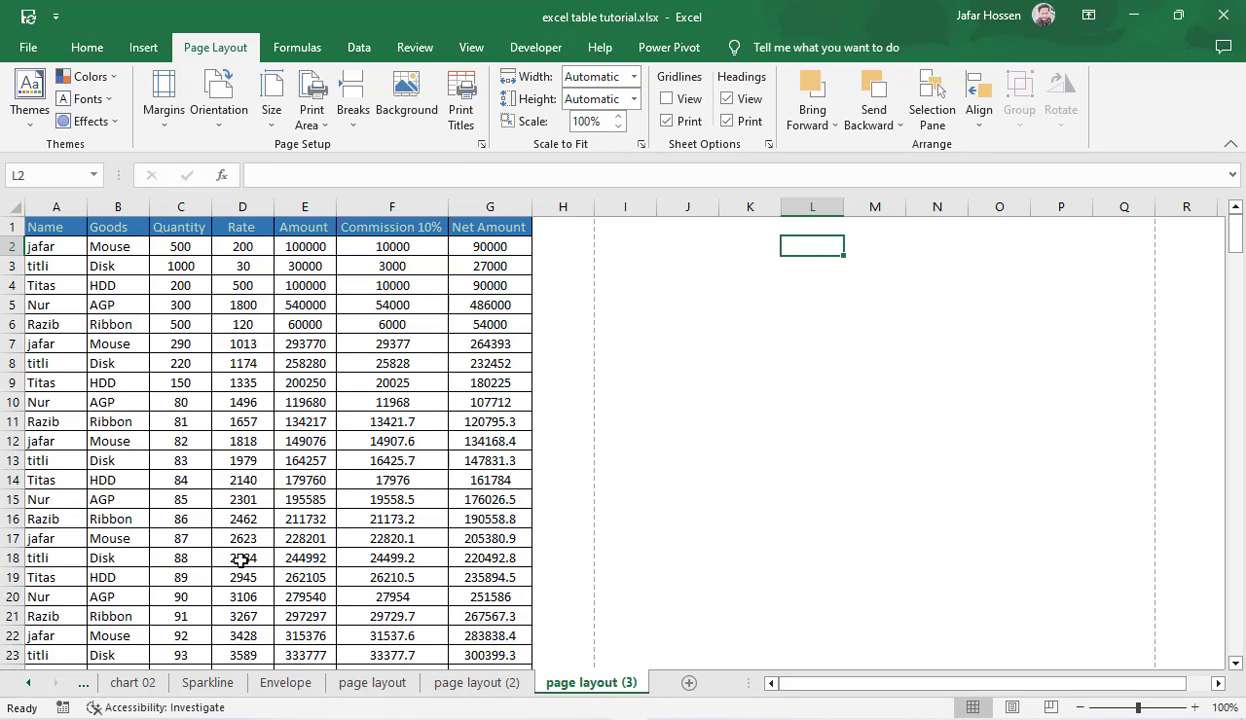
Step: Try the "Over, then down" page order, switch back to "Down, then over", and cancel Page Setup
left_click(466, 115)
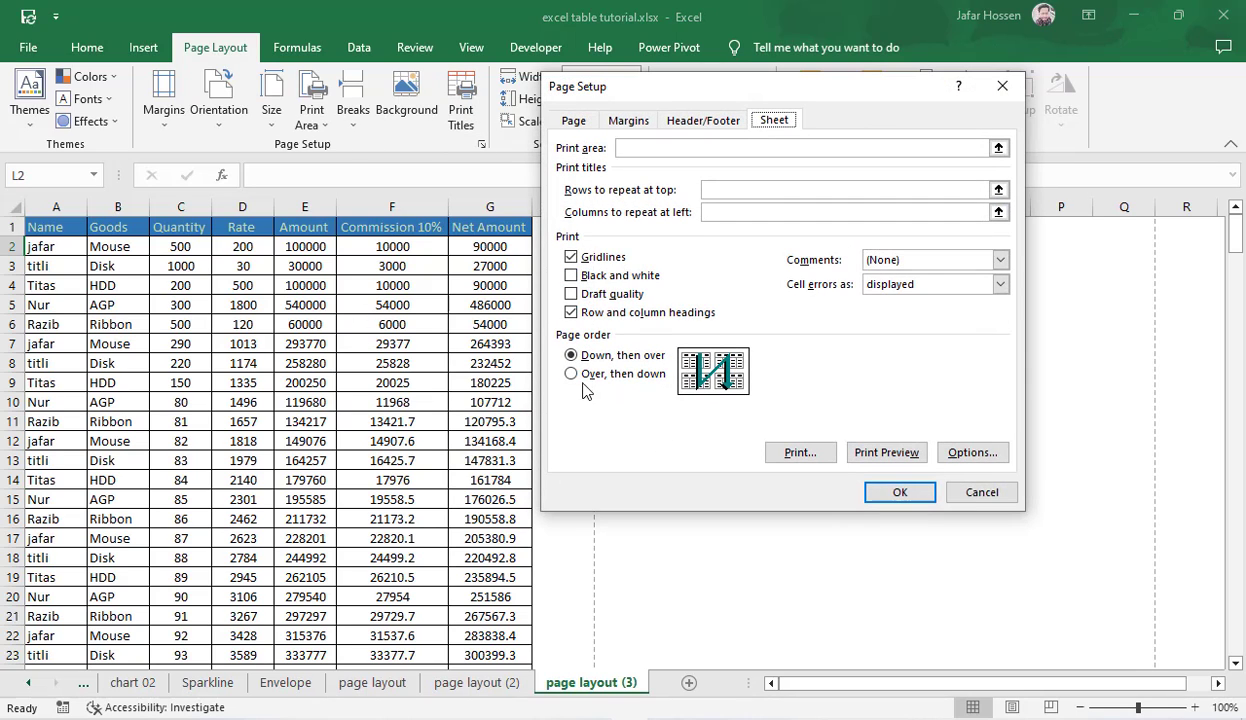
left_click(570, 374)
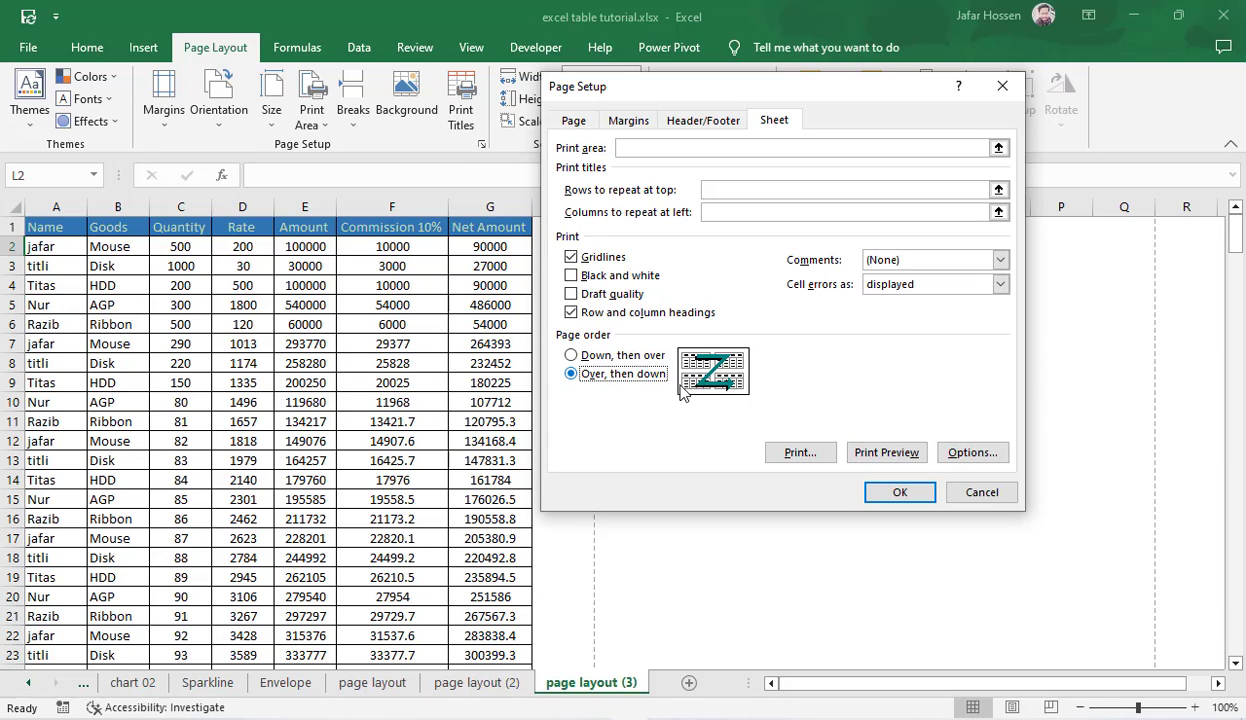
left_click(572, 356)
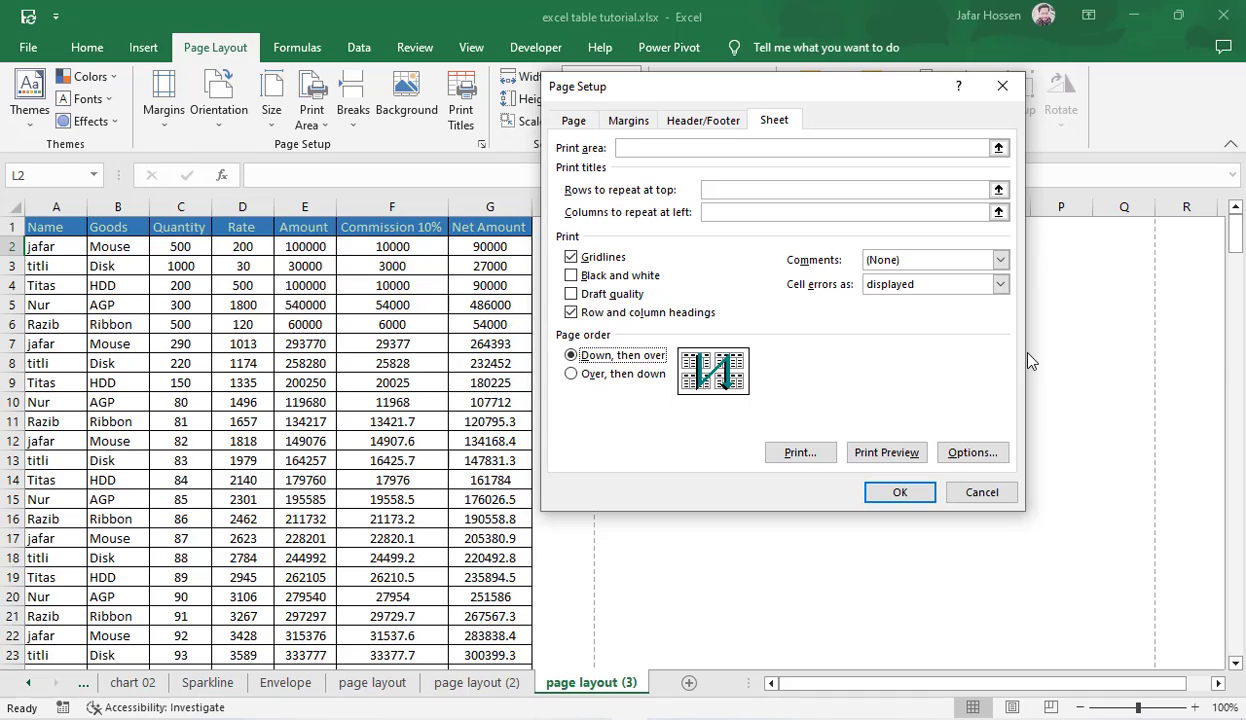
left_click(982, 492)
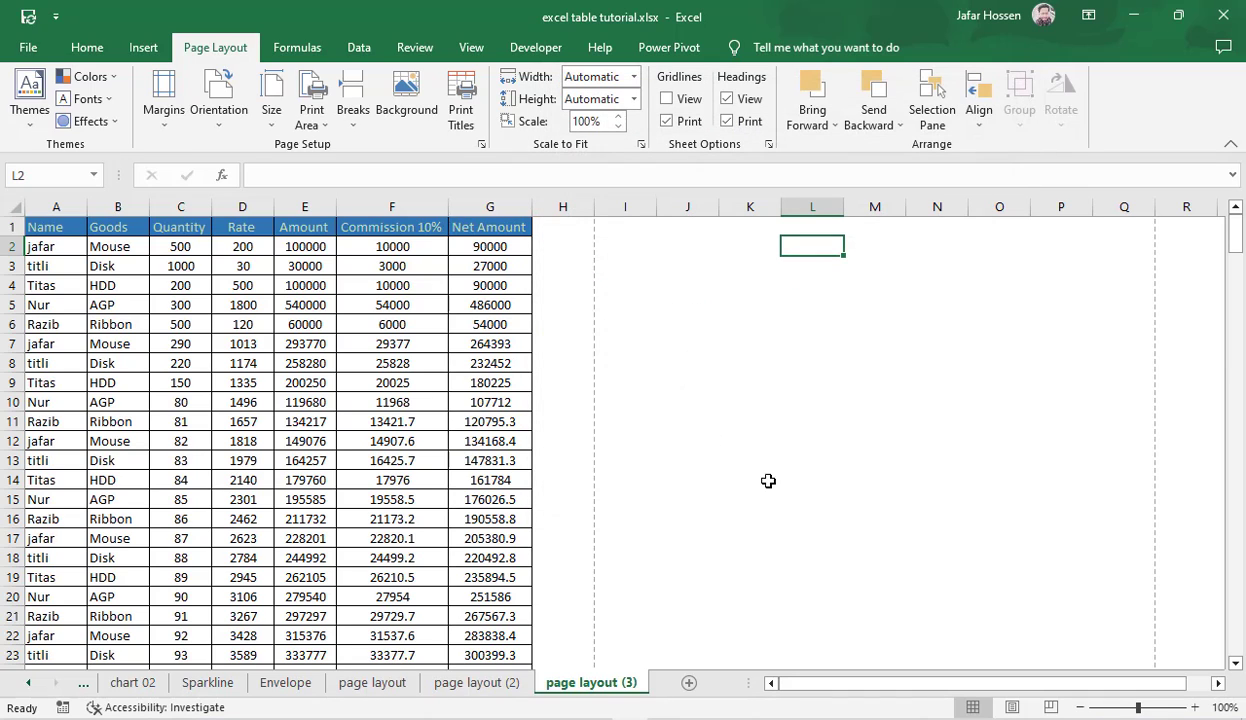
Step: Enable black and white printing for the sheet, check it in the print preview, and return to the sheet
left_click(461, 110)
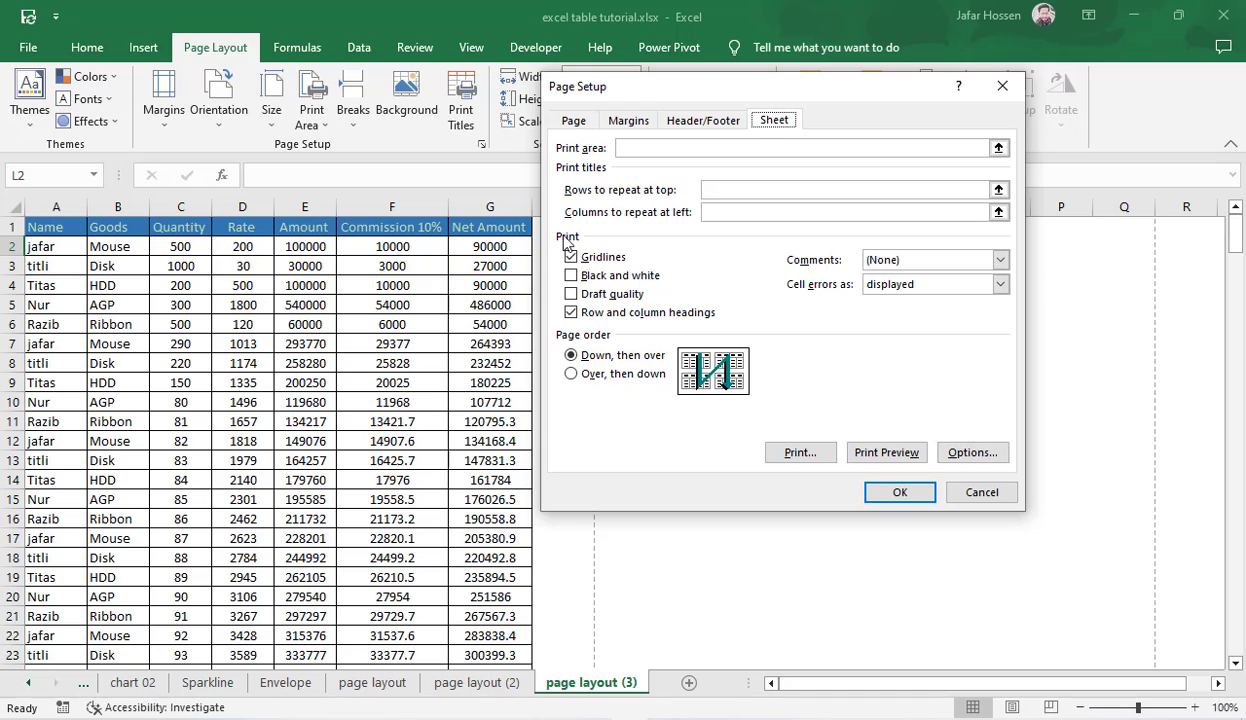
left_click(572, 277)
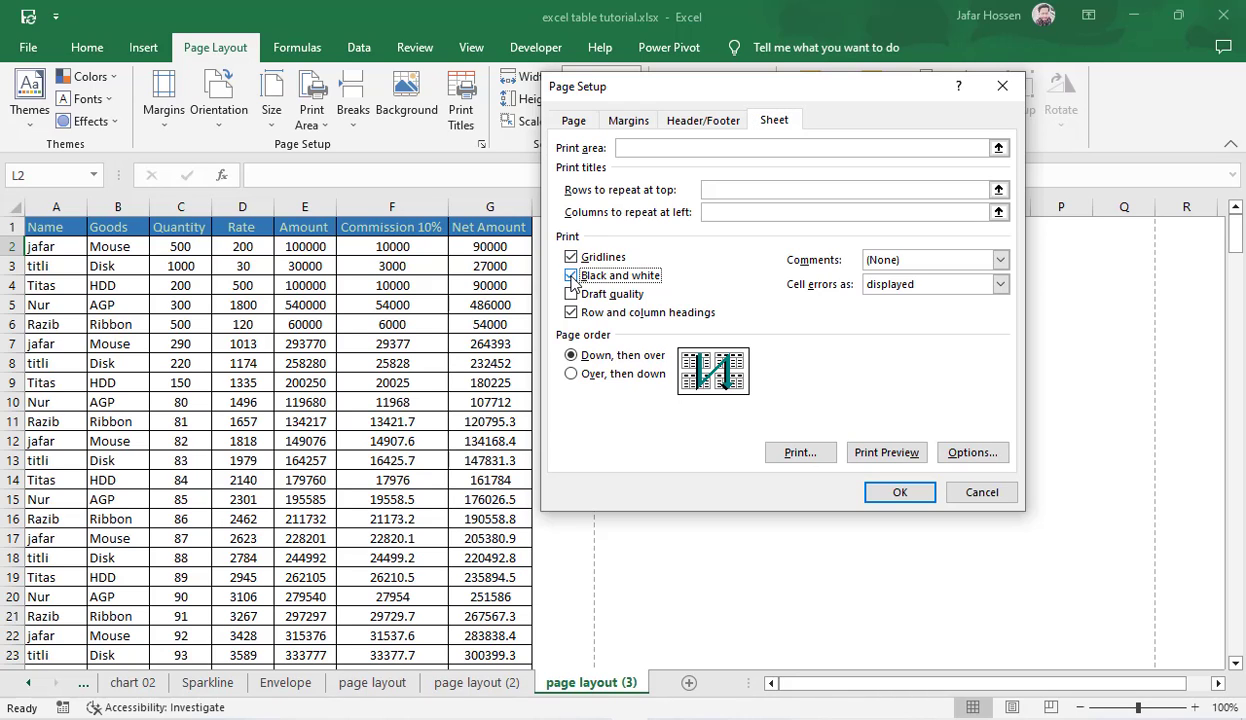
left_click(864, 455)
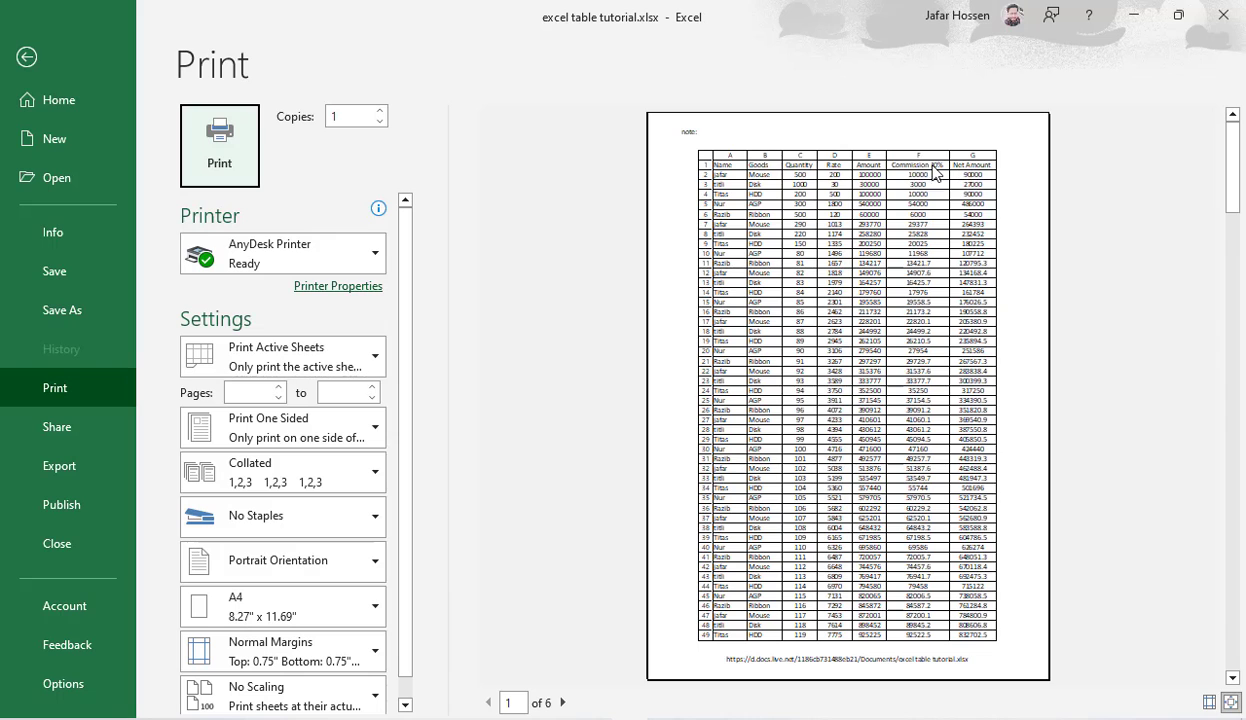
left_click(25, 57)
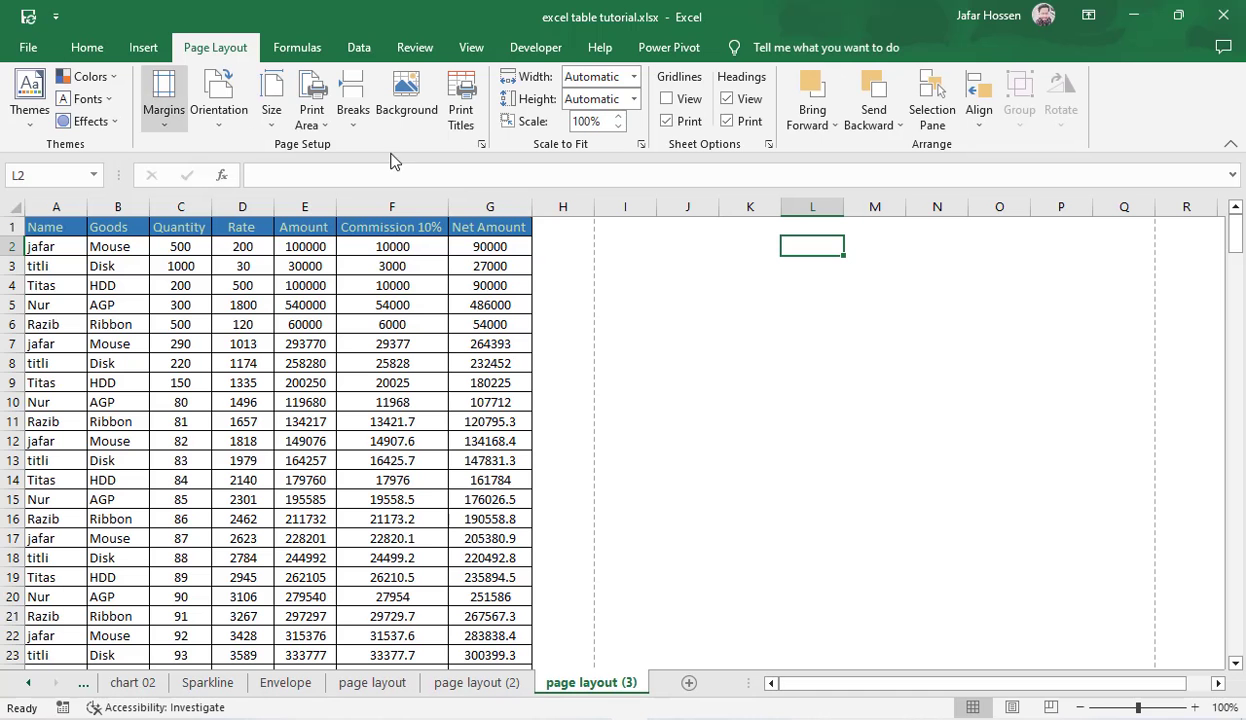
Step: Review the row and column headings and print title options in Page Setup, and close it without applying changes
left_click(462, 112)
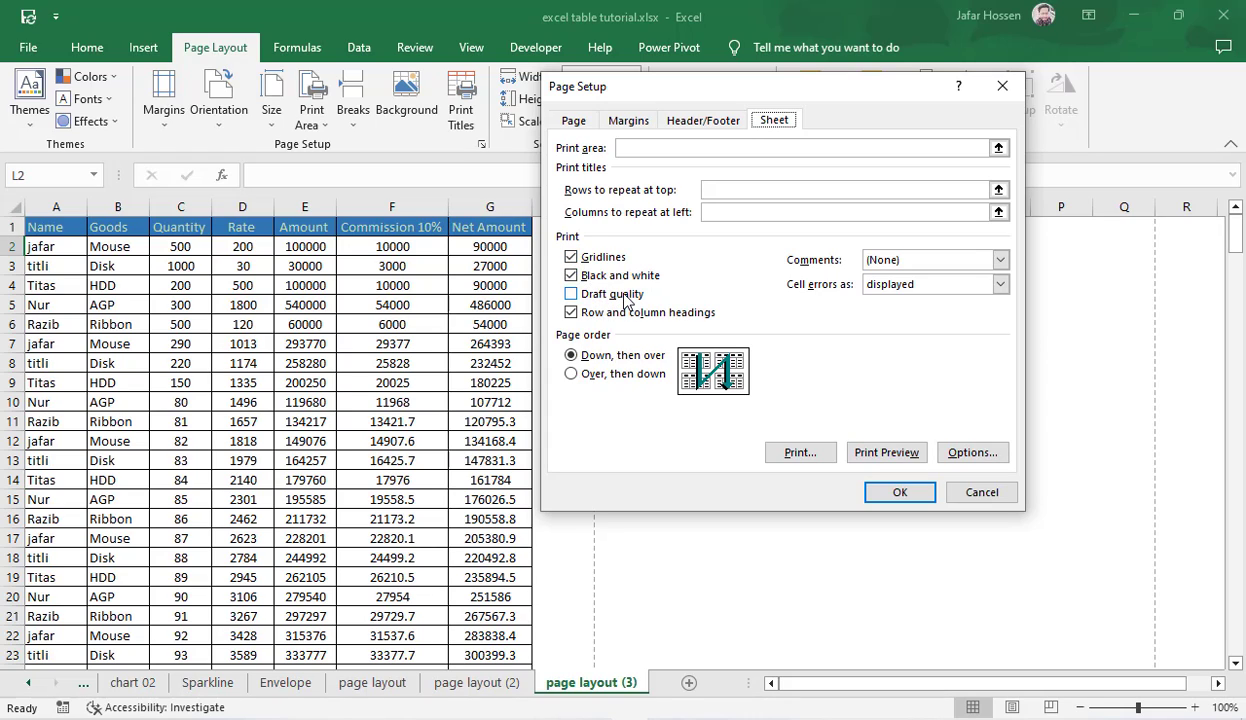
left_click(574, 313)
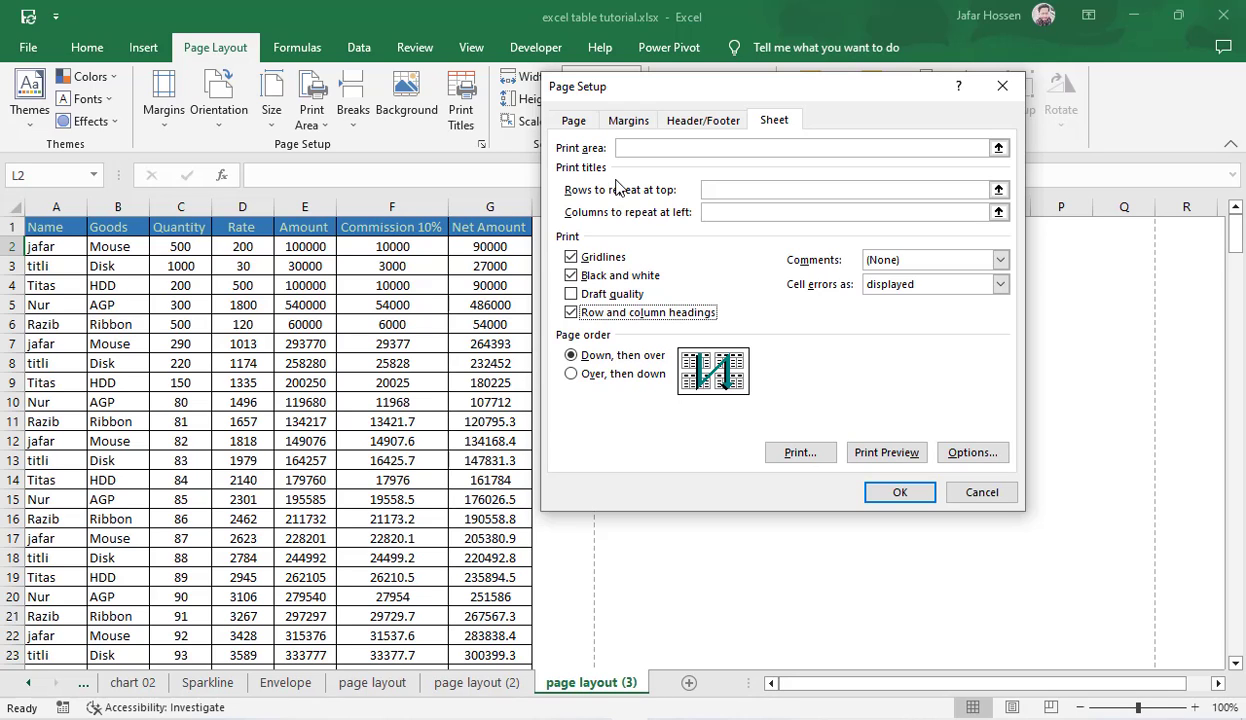
left_click_drag(826, 101, 937, 163)
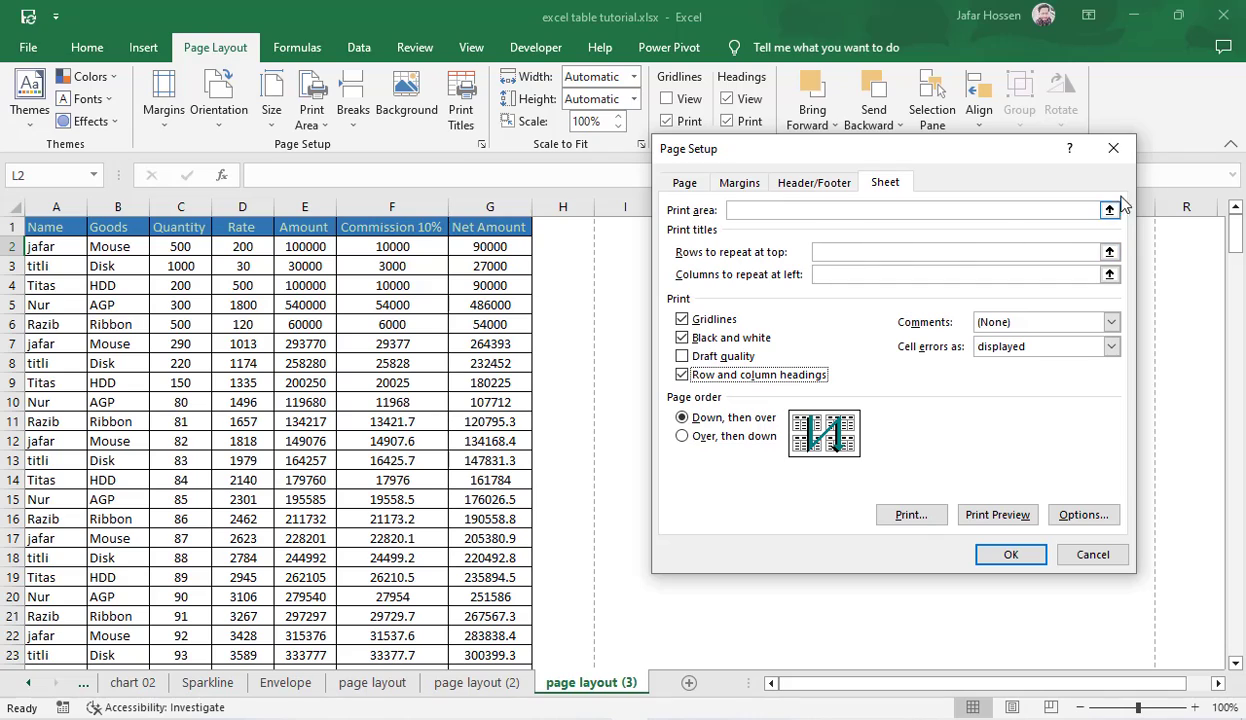
left_click(1113, 148)
left_click(756, 338)
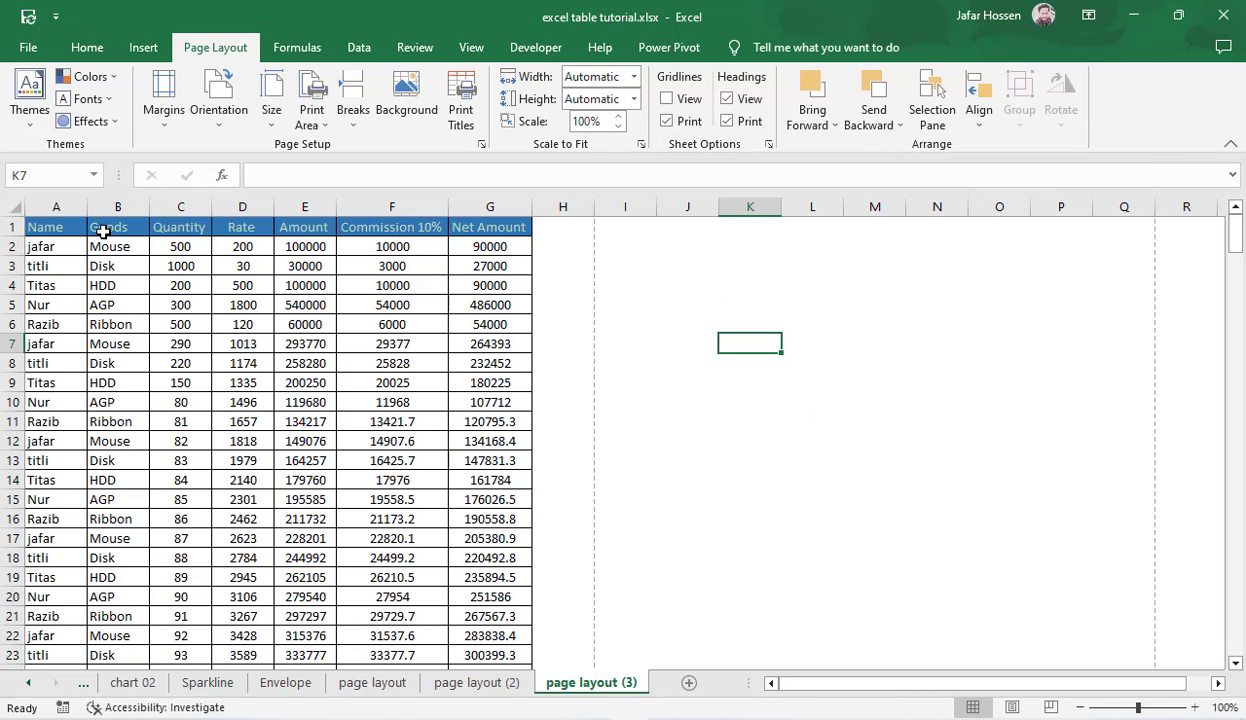
Step: Select header row 1 and inspect the first two pages in the print preview for the column titles
left_click(10, 228)
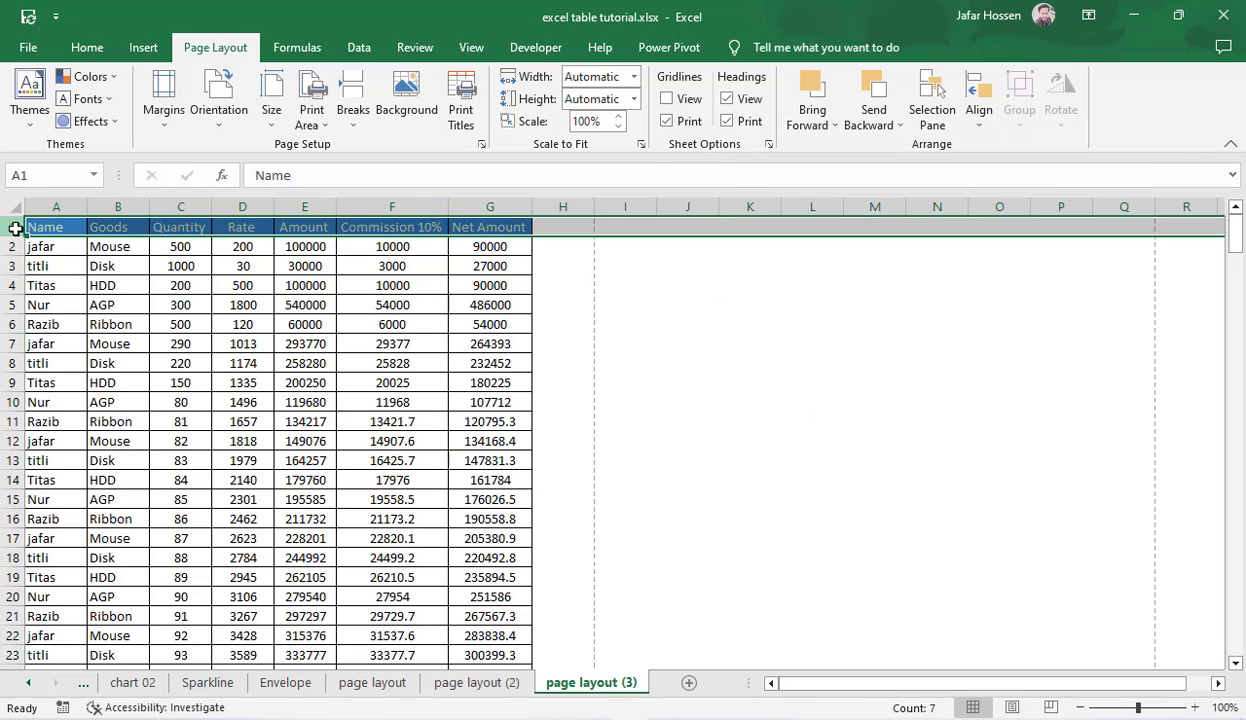
key("ctrl+p")
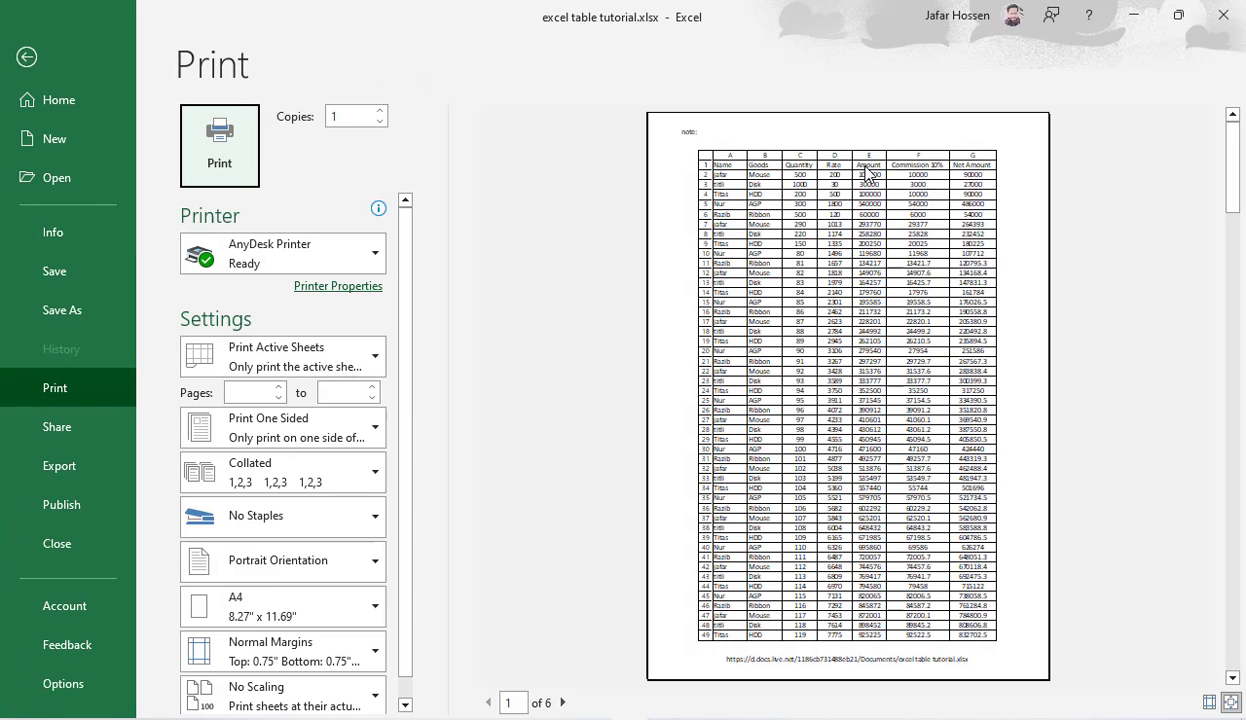
left_click(563, 703)
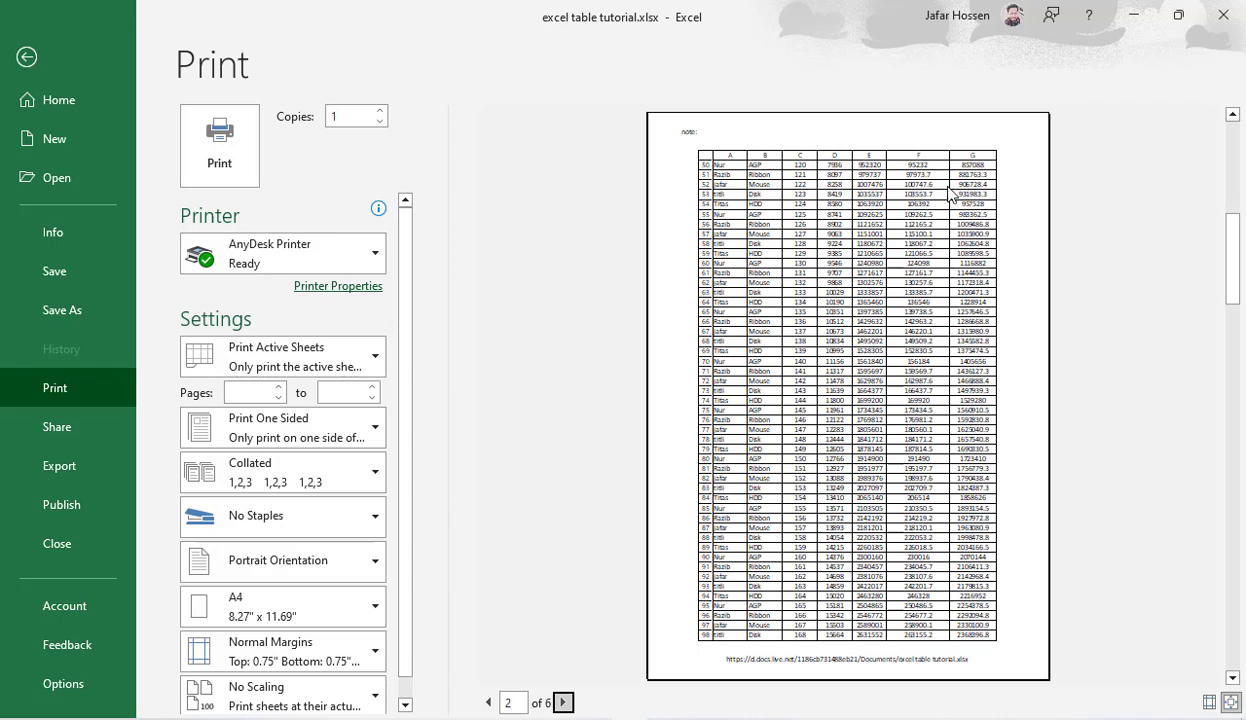
left_click(924, 427)
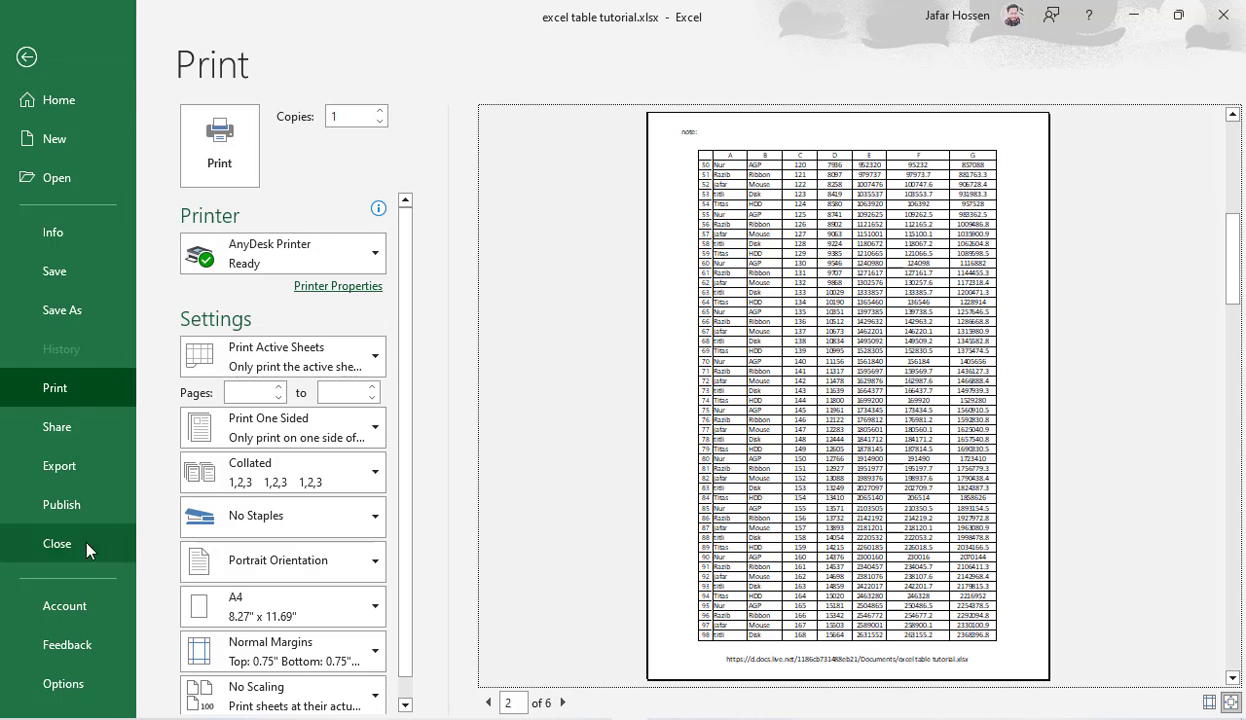
Step: Check the print title settings in Page Setup from the print view, cancel the dialog, and return to the sheet
left_click(278, 645)
left_click(285, 616)
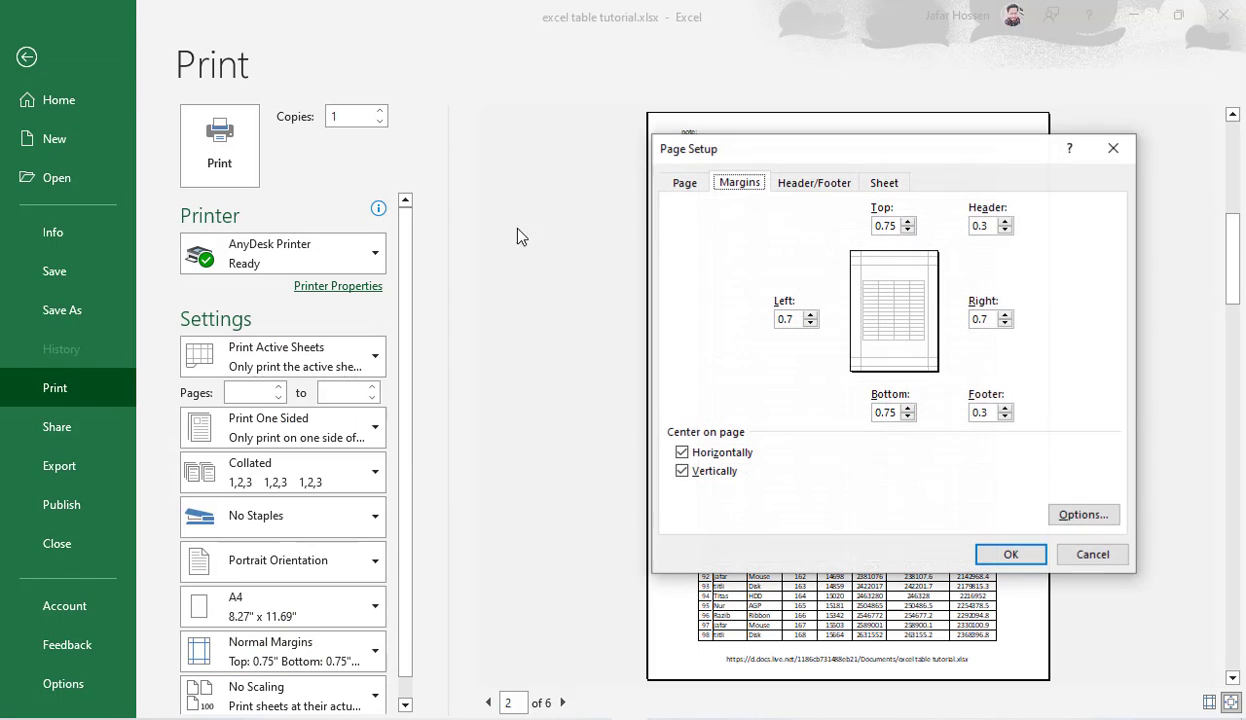
left_click(887, 184)
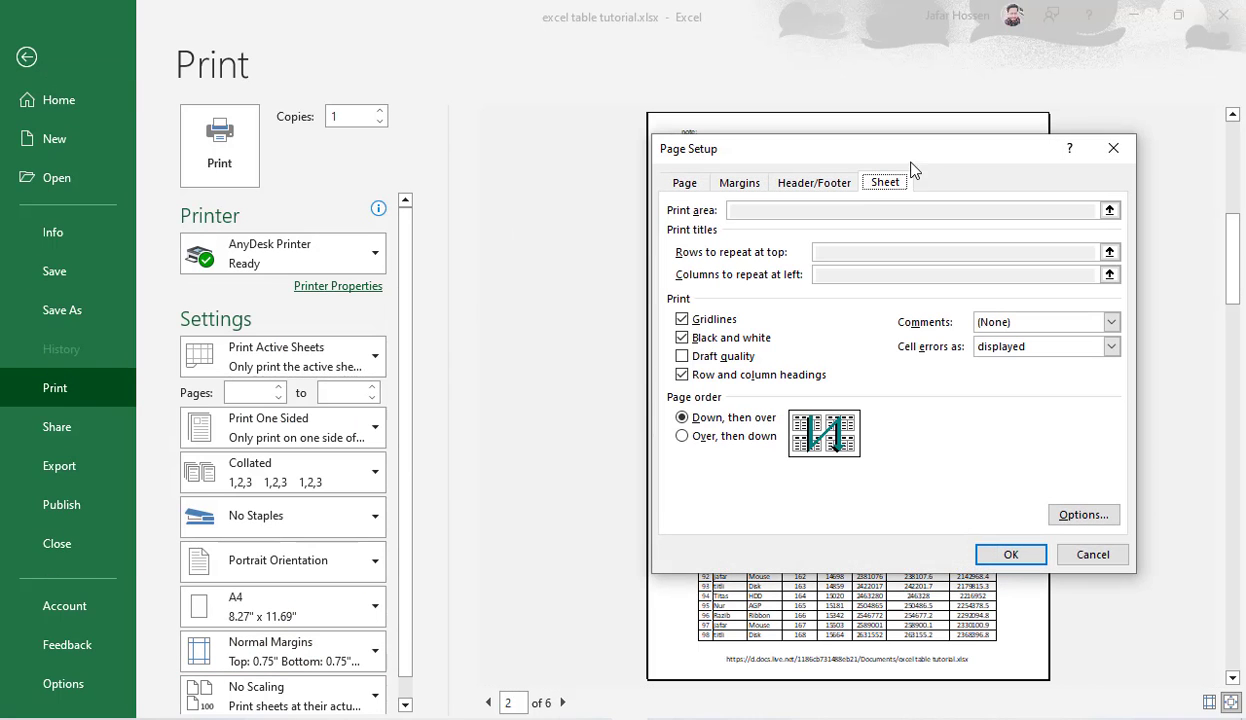
left_click_drag(905, 152, 635, 118)
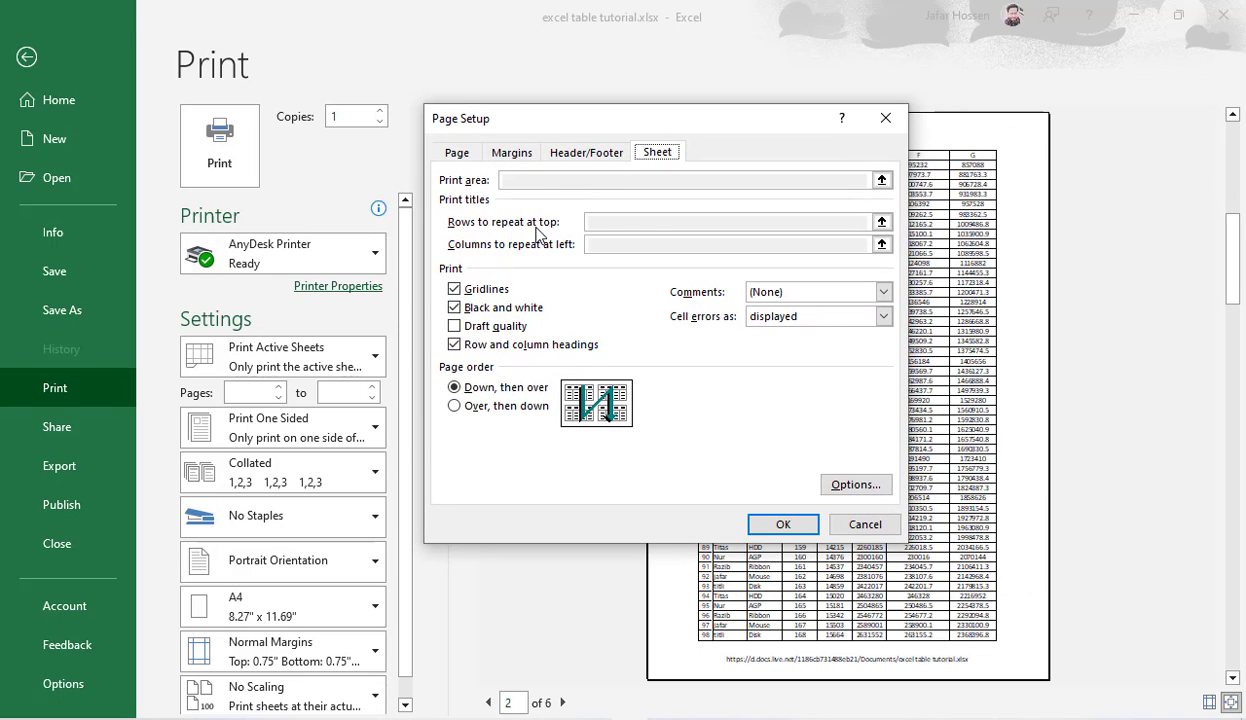
left_click(865, 524)
left_click(45, 58)
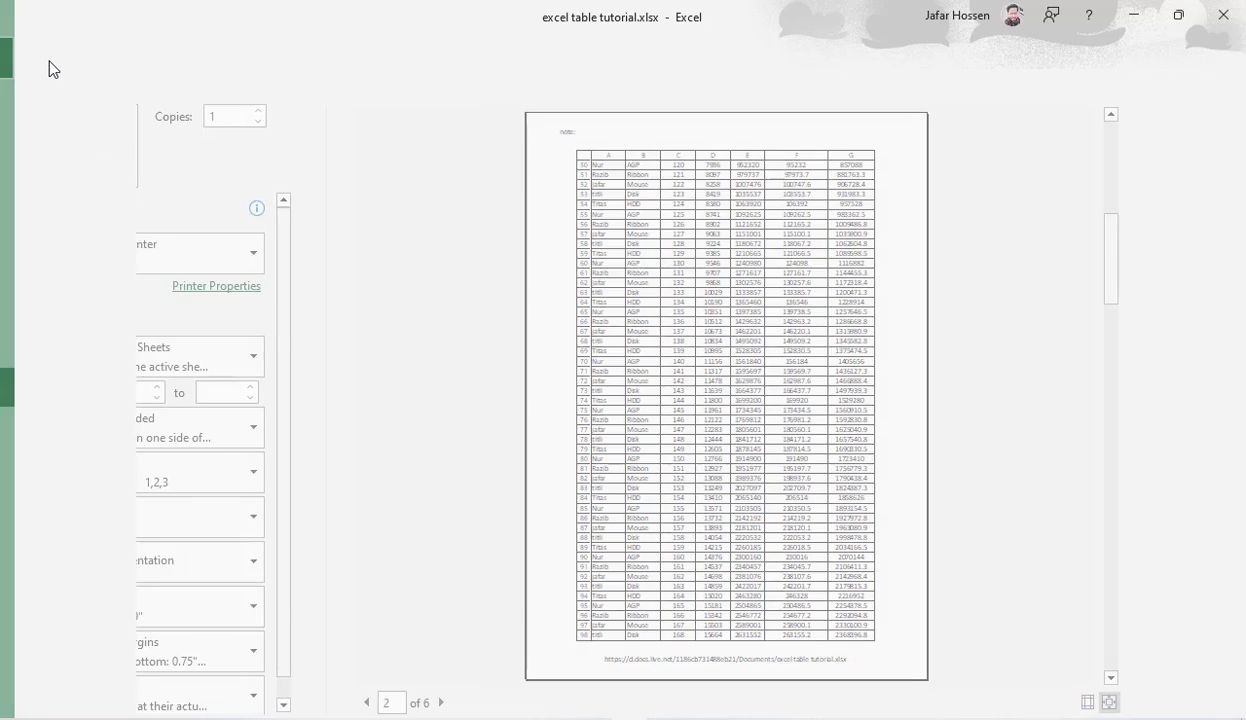
left_click(470, 98)
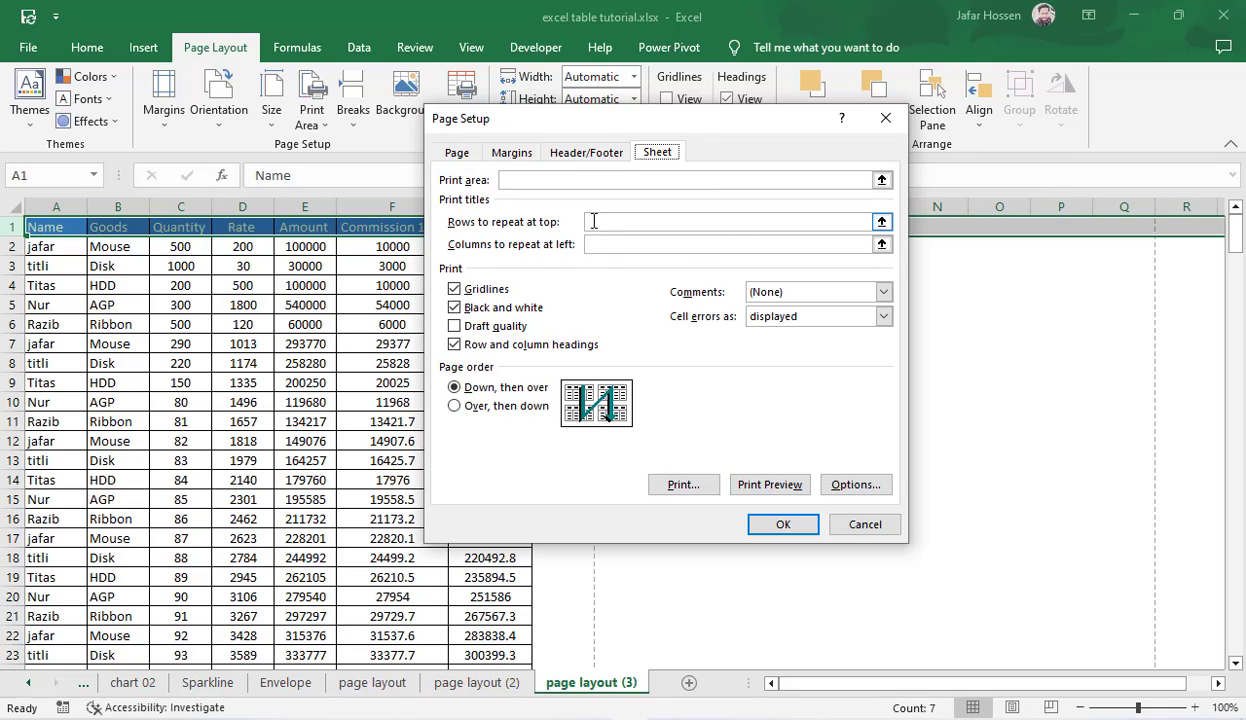
left_click(640, 222)
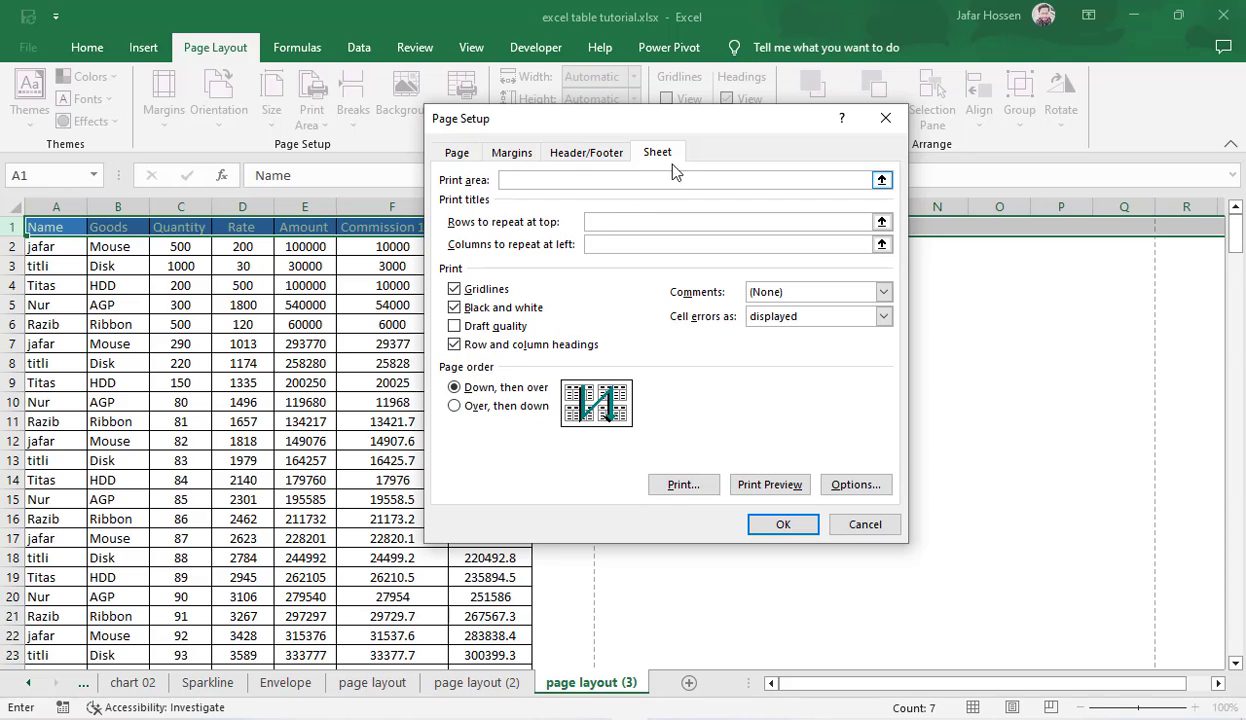
left_click_drag(695, 130, 927, 213)
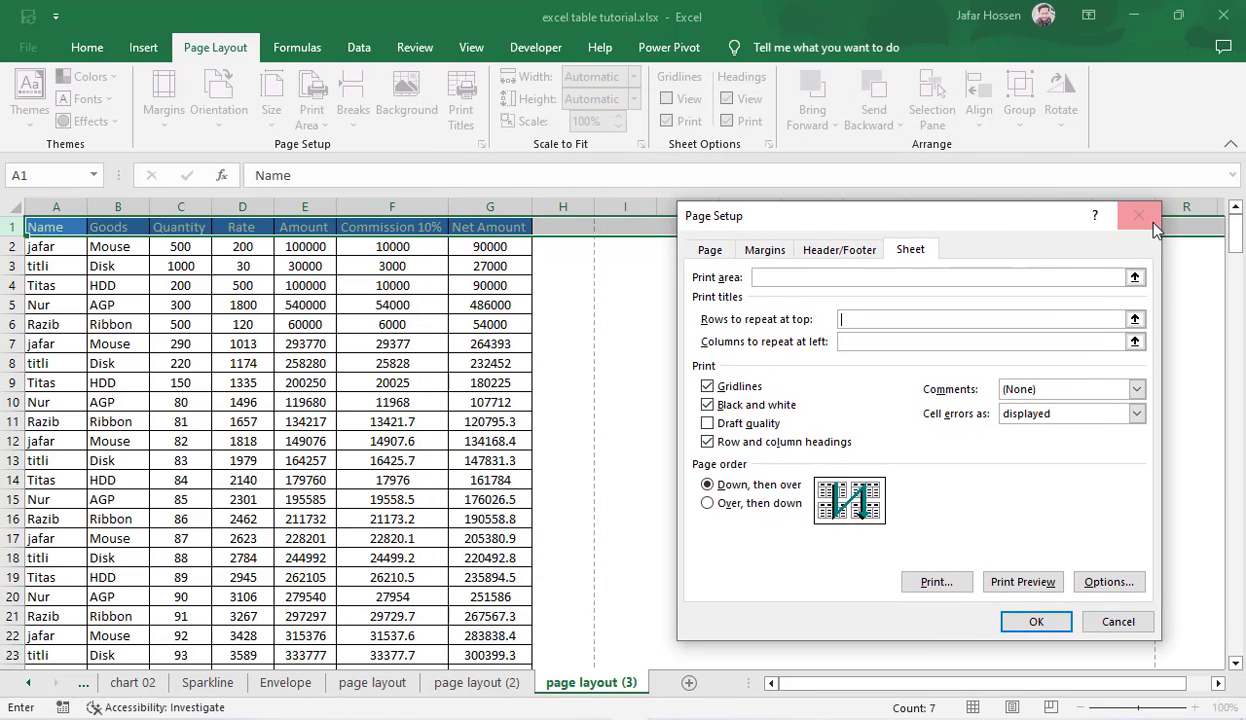
left_click(1122, 216)
Step: Set row 1 ($1:$1) as the print title row to repeat at the top of every page
left_click(461, 110)
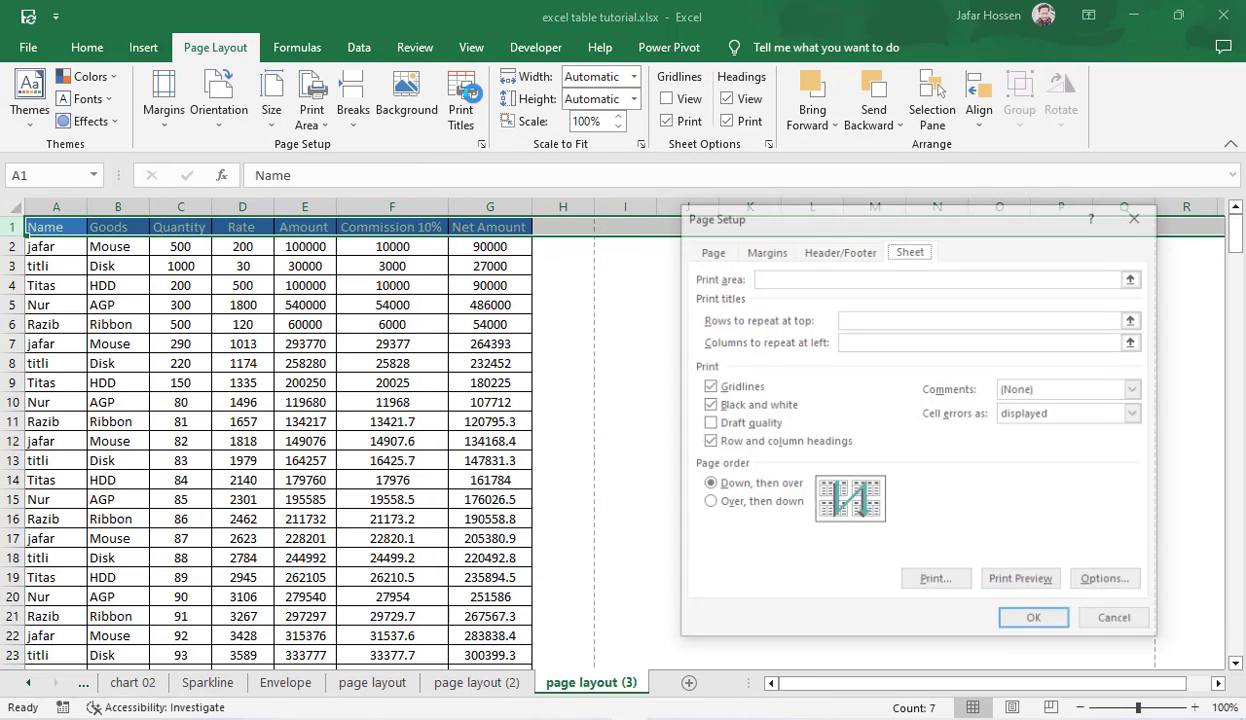
left_click(864, 319)
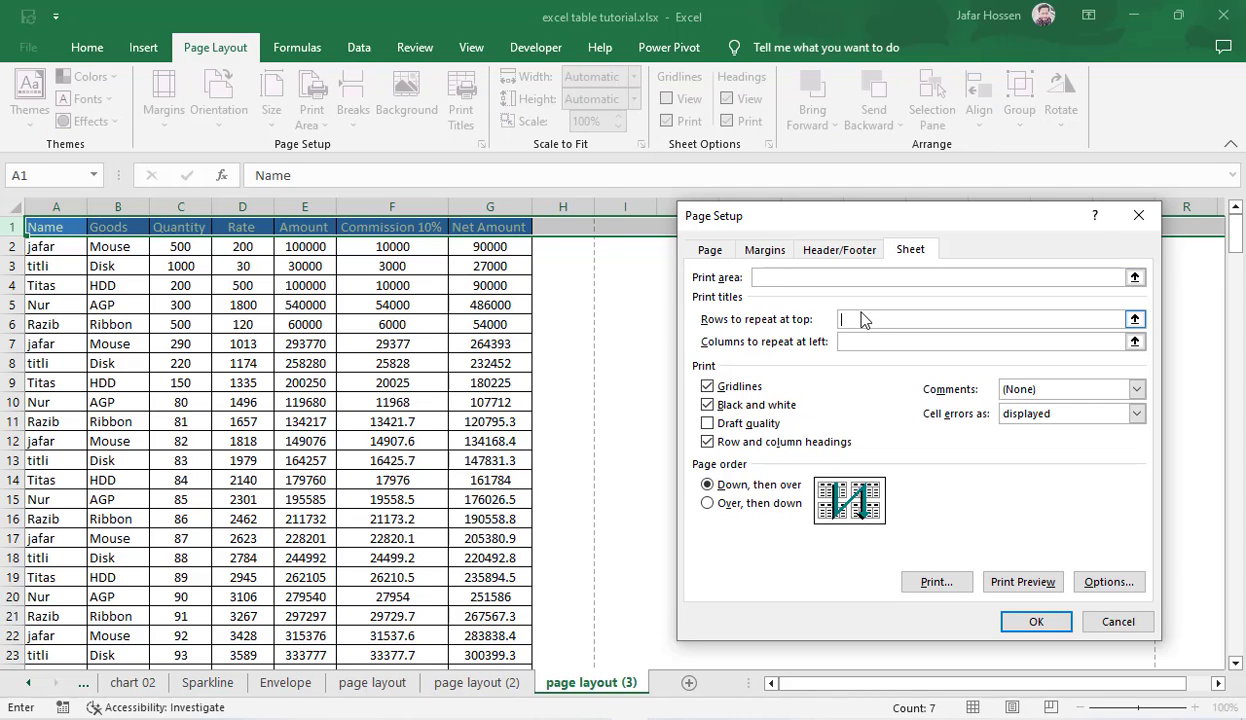
left_click(15, 226)
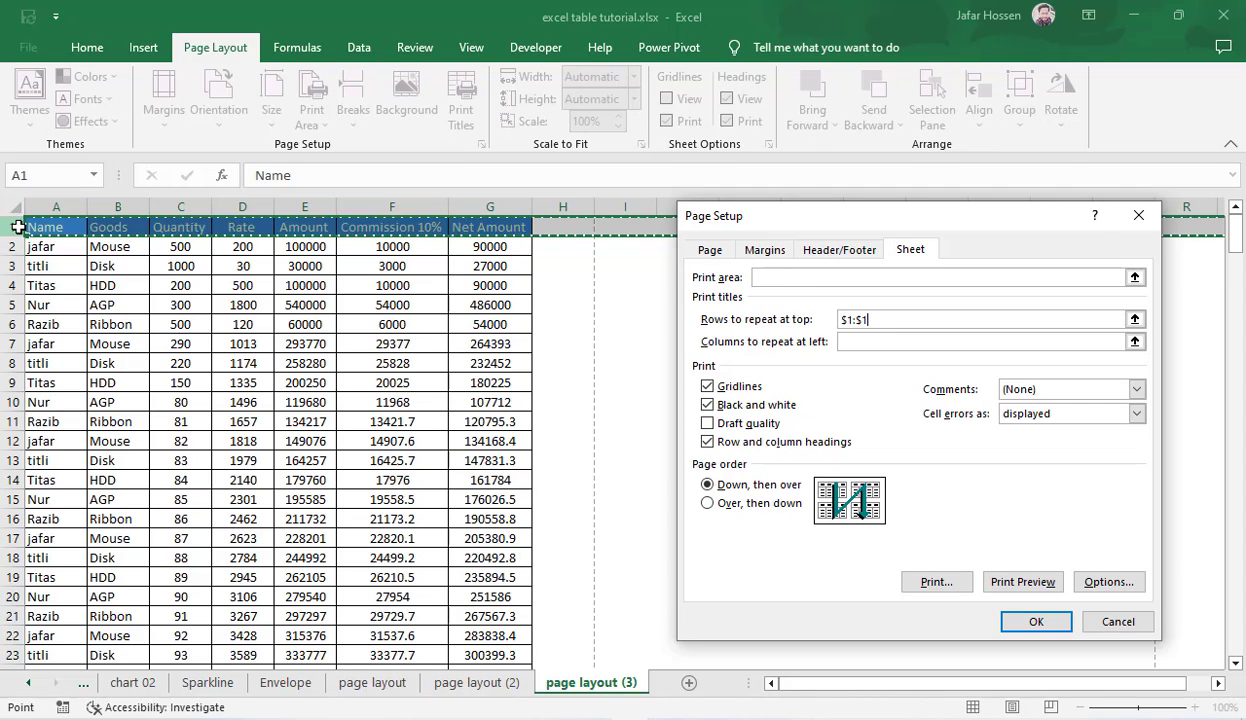
left_click(1036, 622)
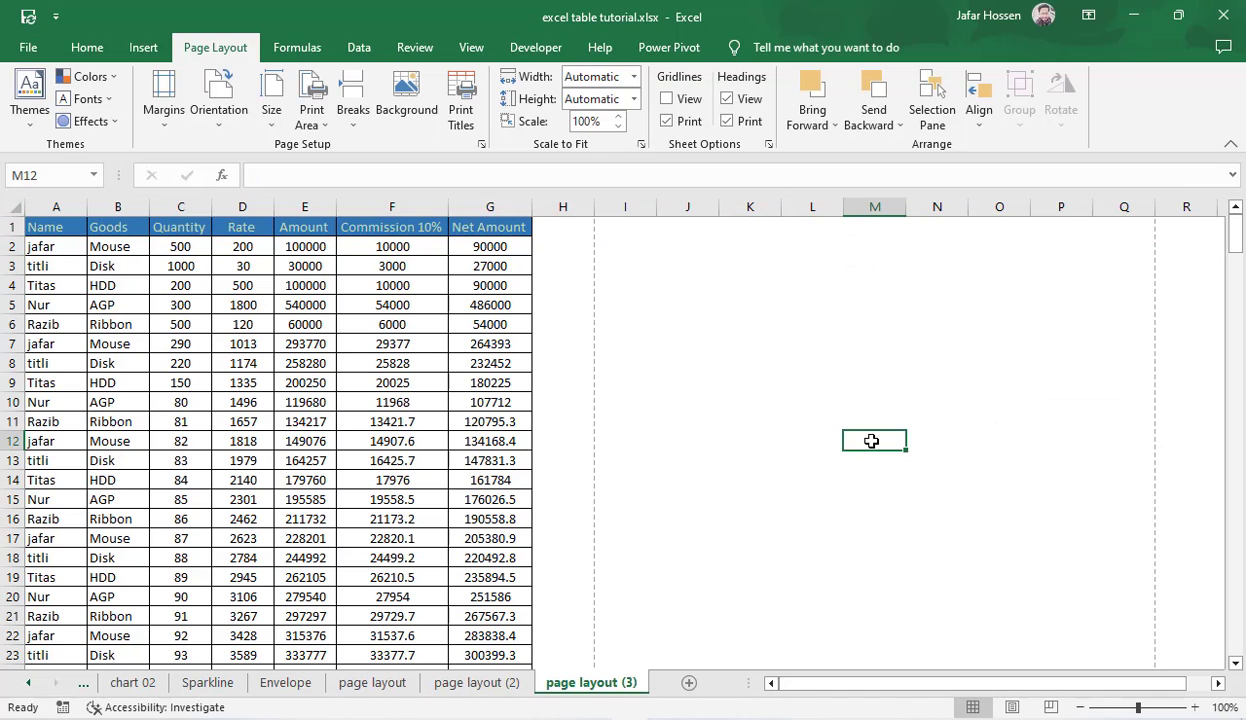
Step: Inspect the first two pages in the print preview for the repeated header row, and return to the sheet
key("ctrl+p")
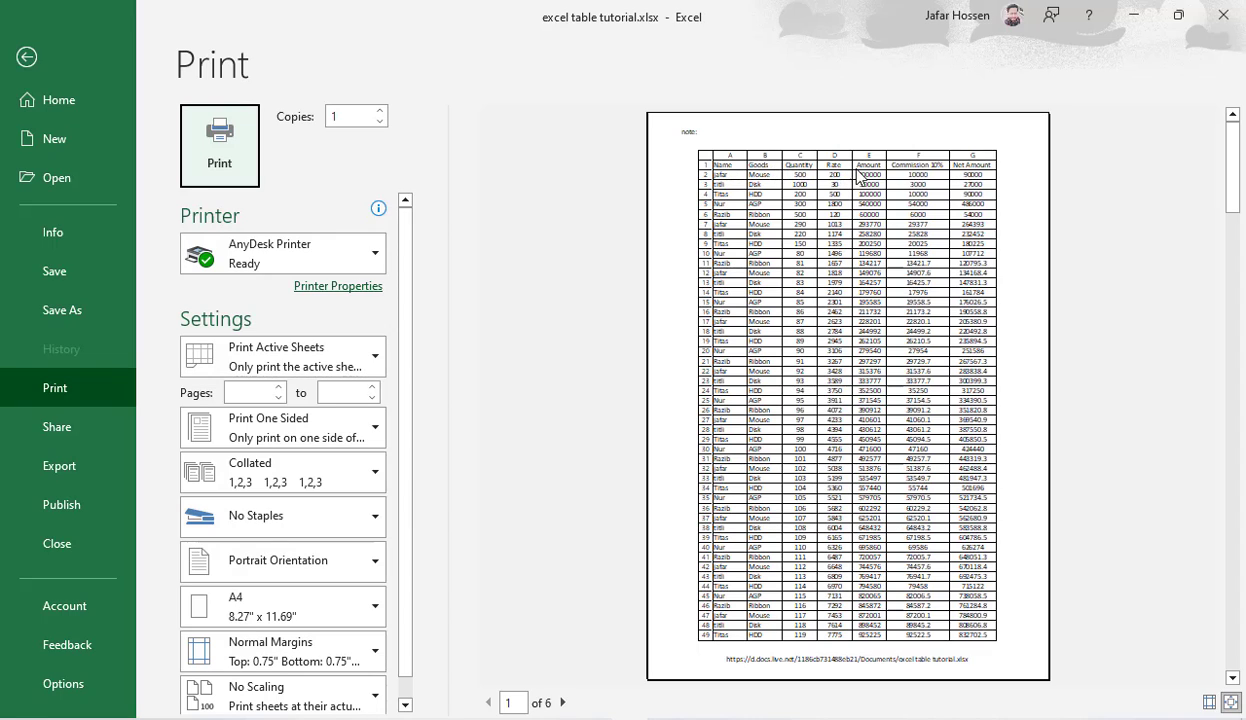
left_click(563, 702)
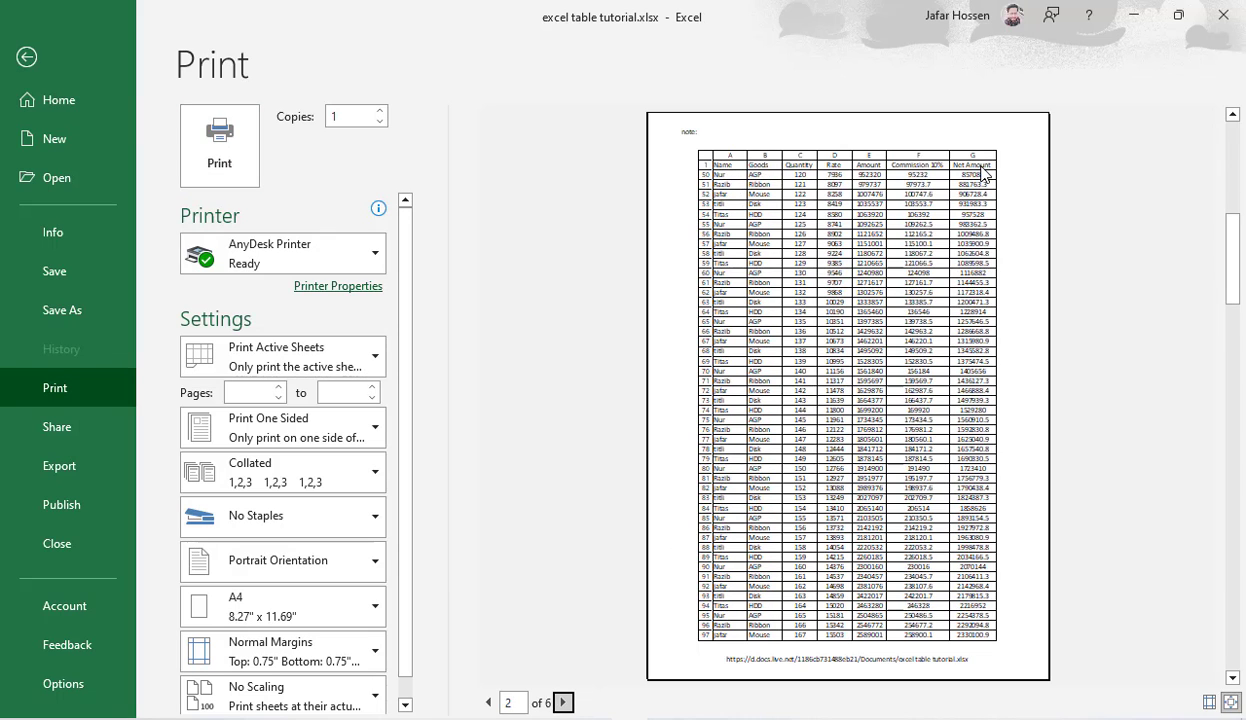
left_click(30, 57)
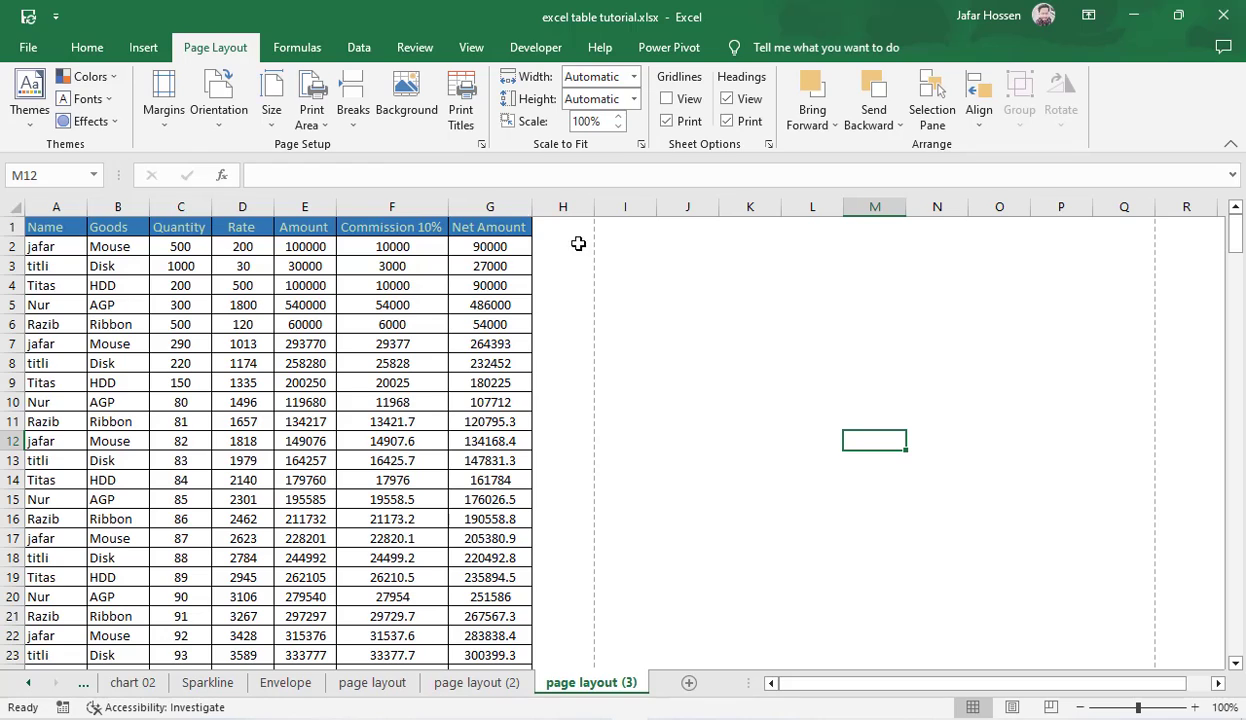
Step: Try column A ($A:$A) as the print title column to repeat at left, clear it, and cancel Page Setup
left_click(460, 112)
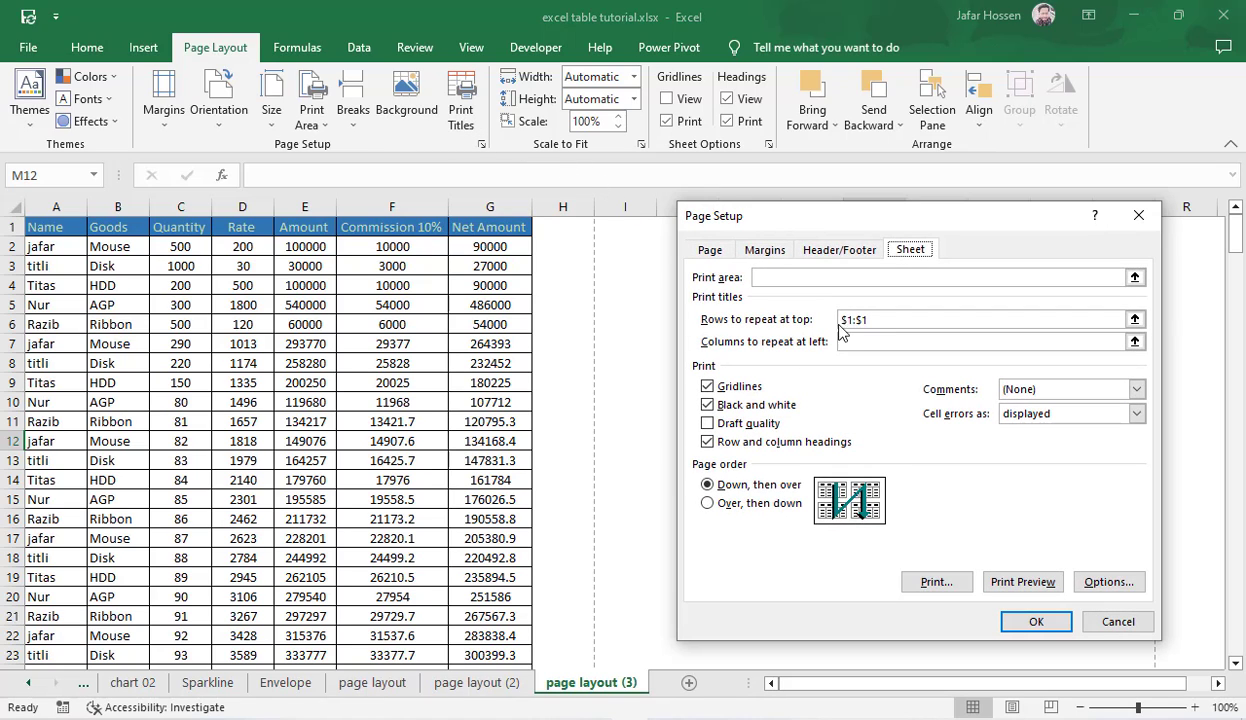
left_click(899, 319)
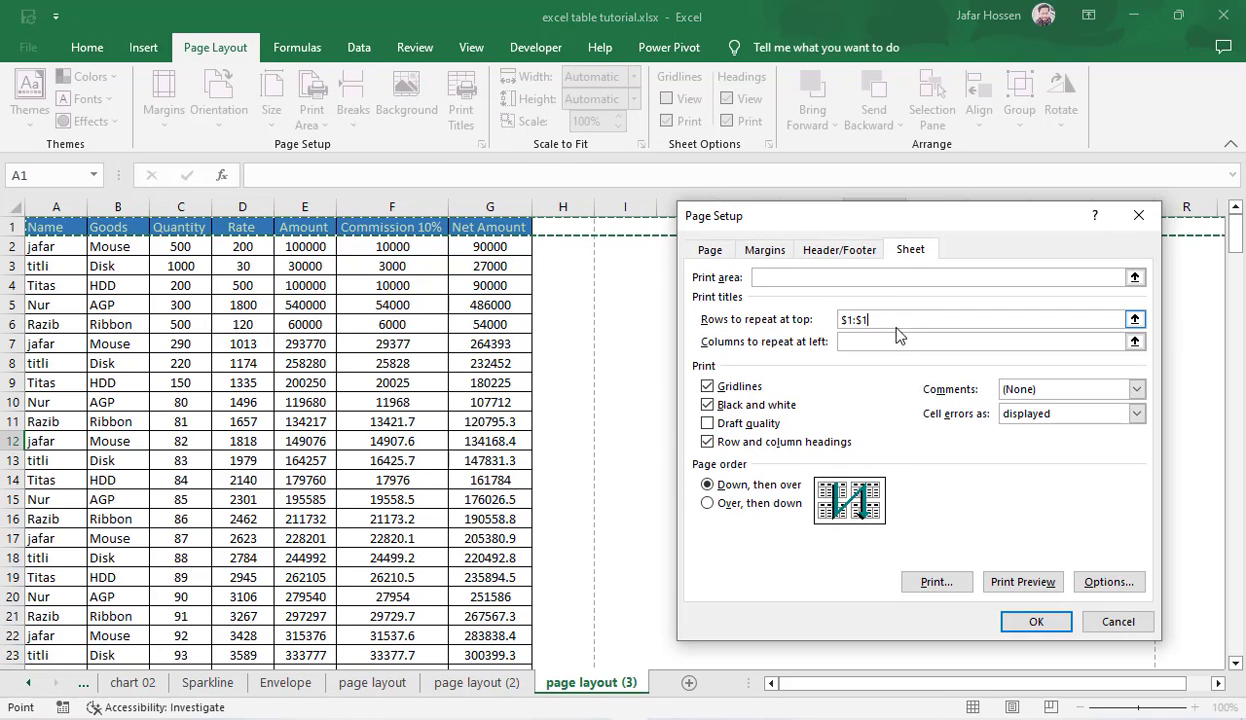
left_click(868, 343)
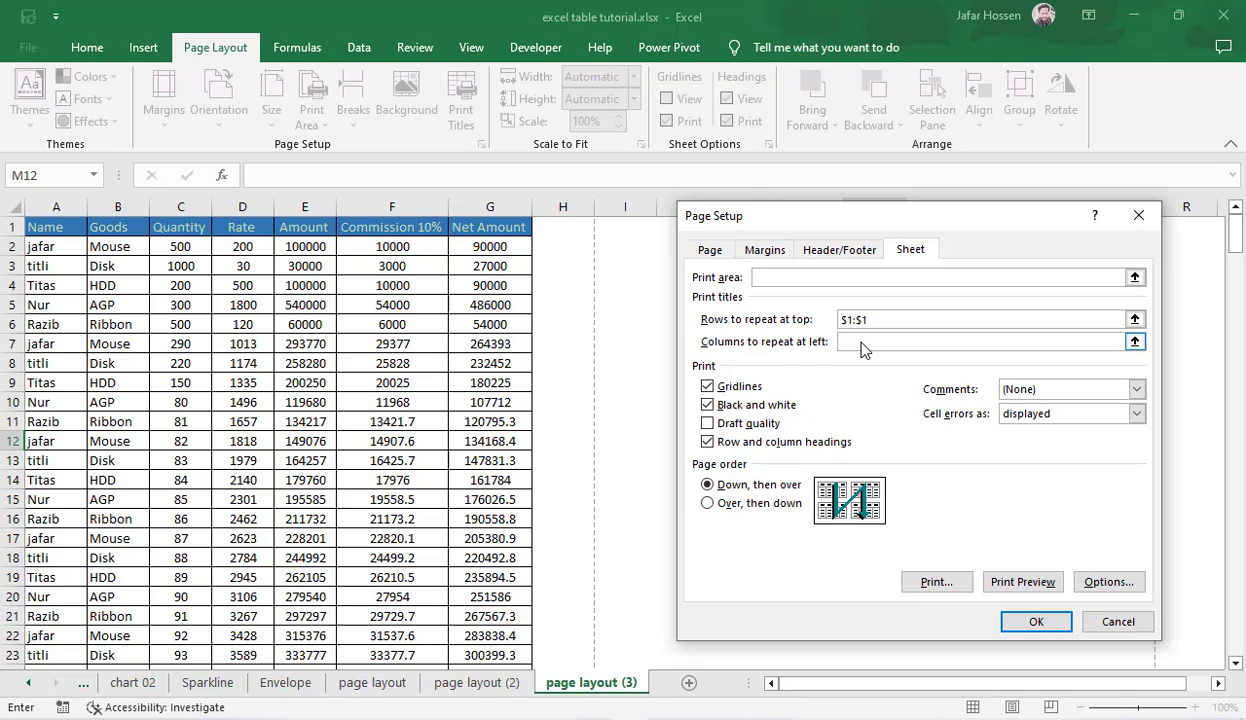
left_click(47, 206)
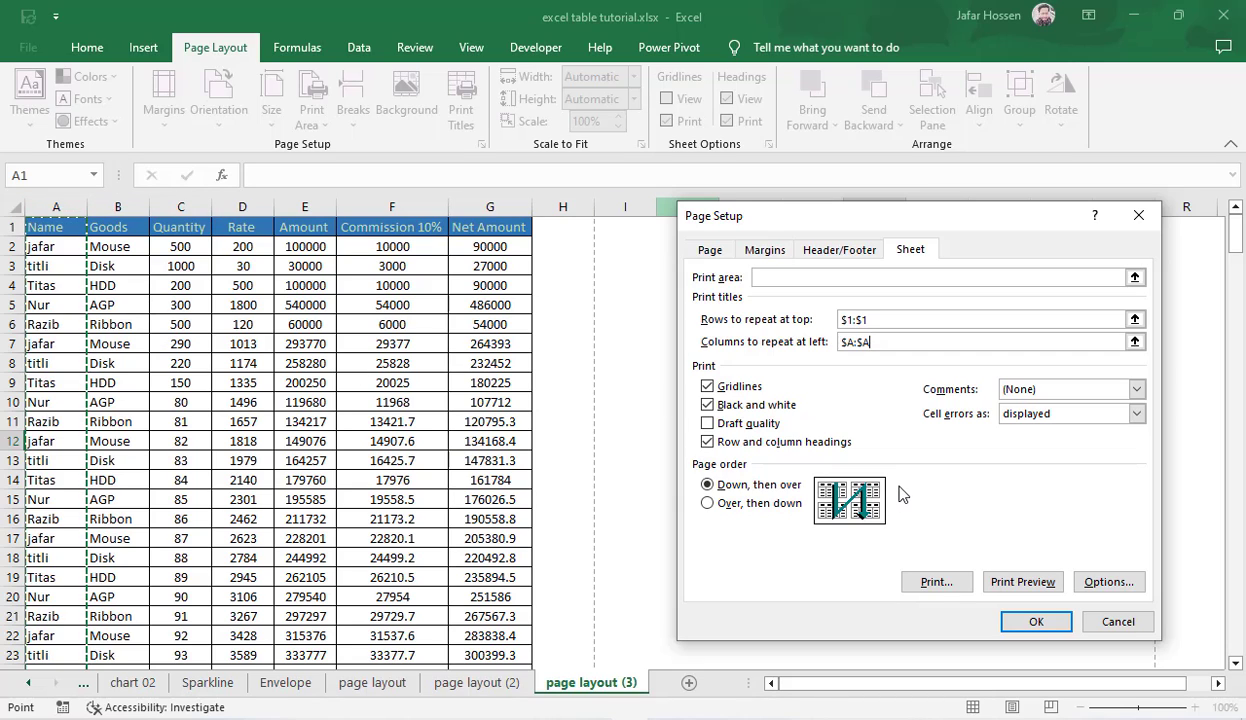
key("BackSpace")
key("BackSpace")
key("BackSpace")
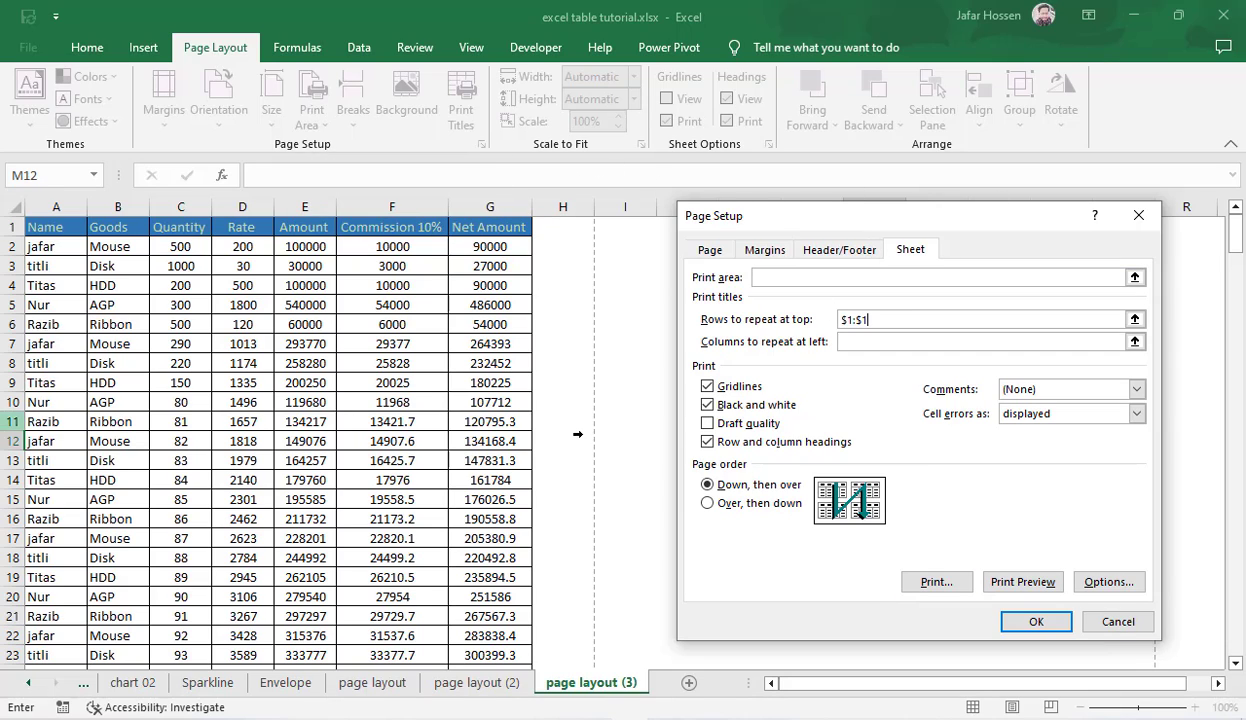
left_click(1089, 625)
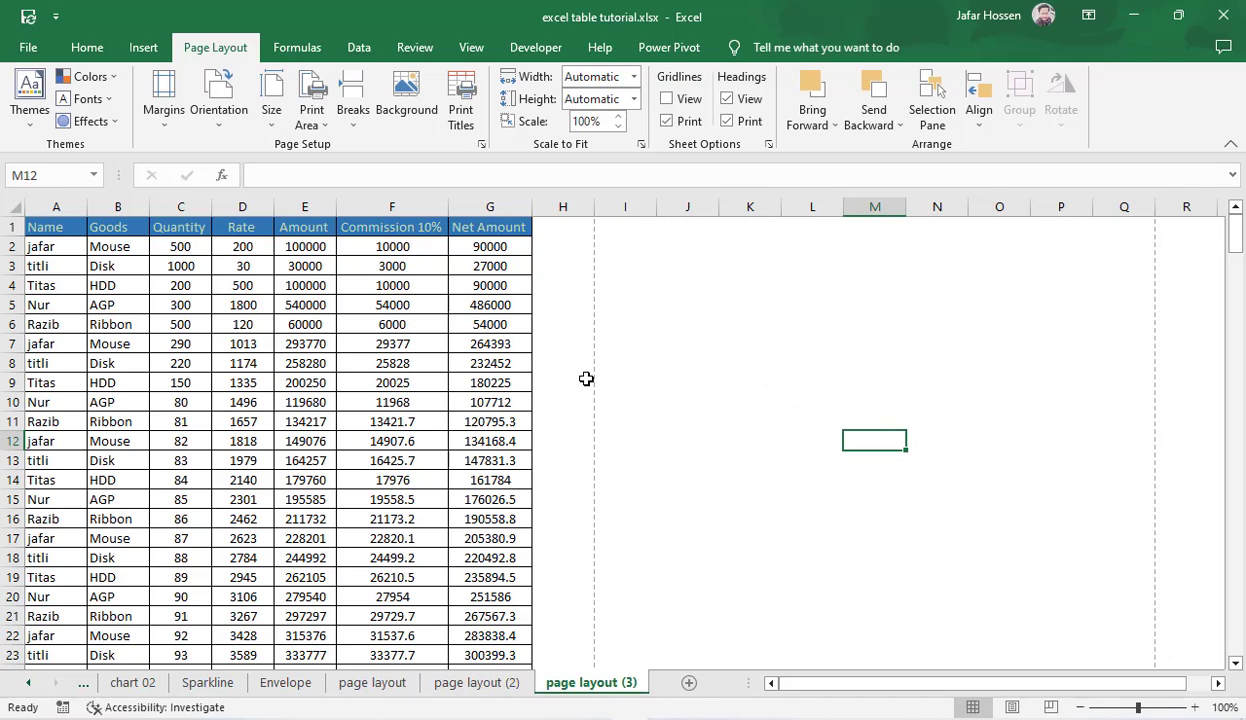